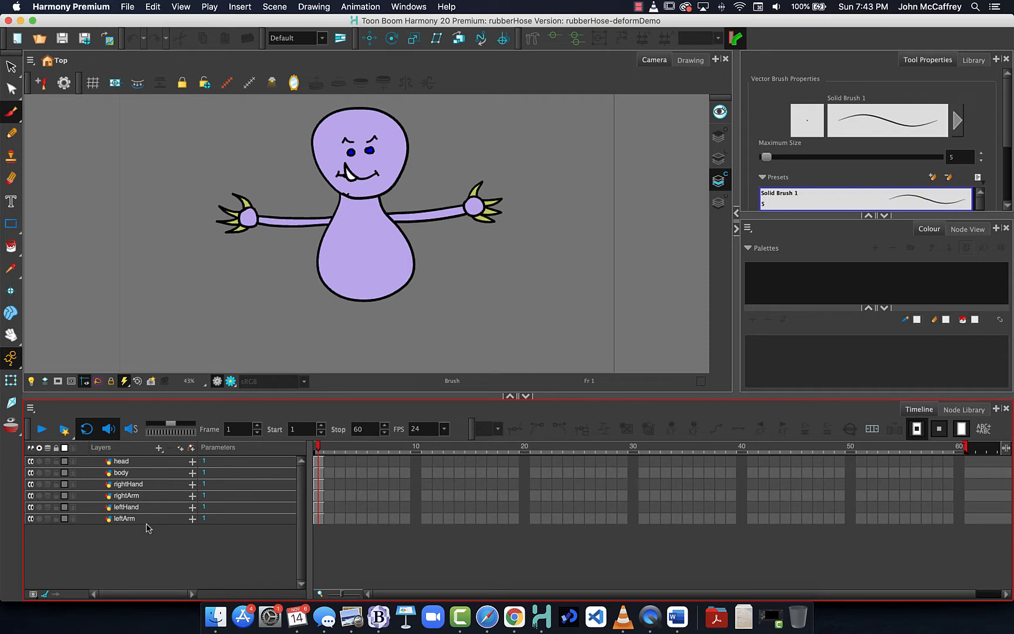
Step: Add a parent peg to each of the six drawing layers from head to leftArm, and enlarge the timeline area
click(135, 461)
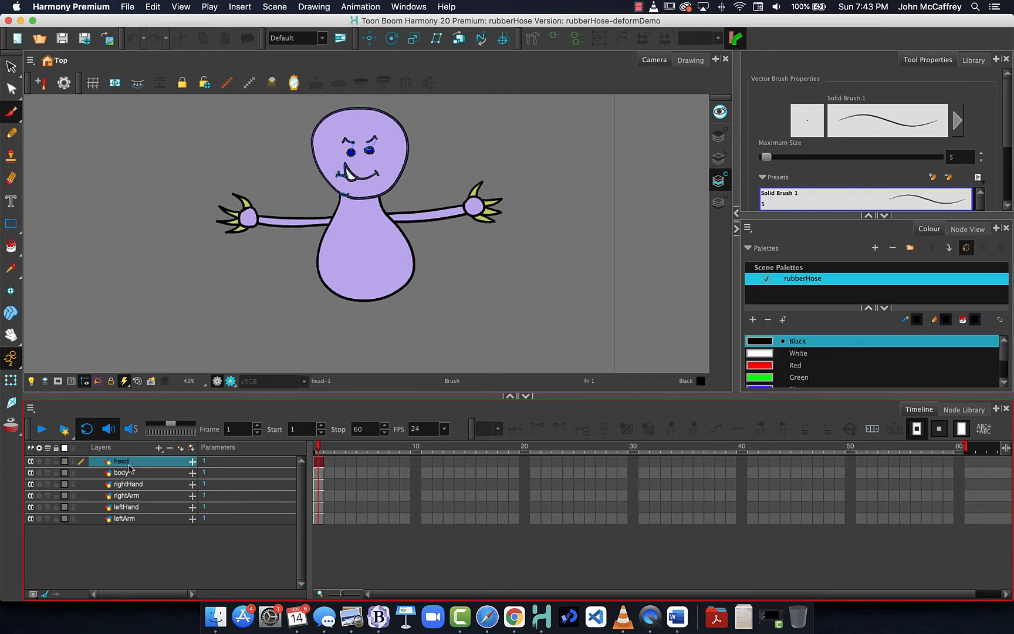
shift+click(130, 518)
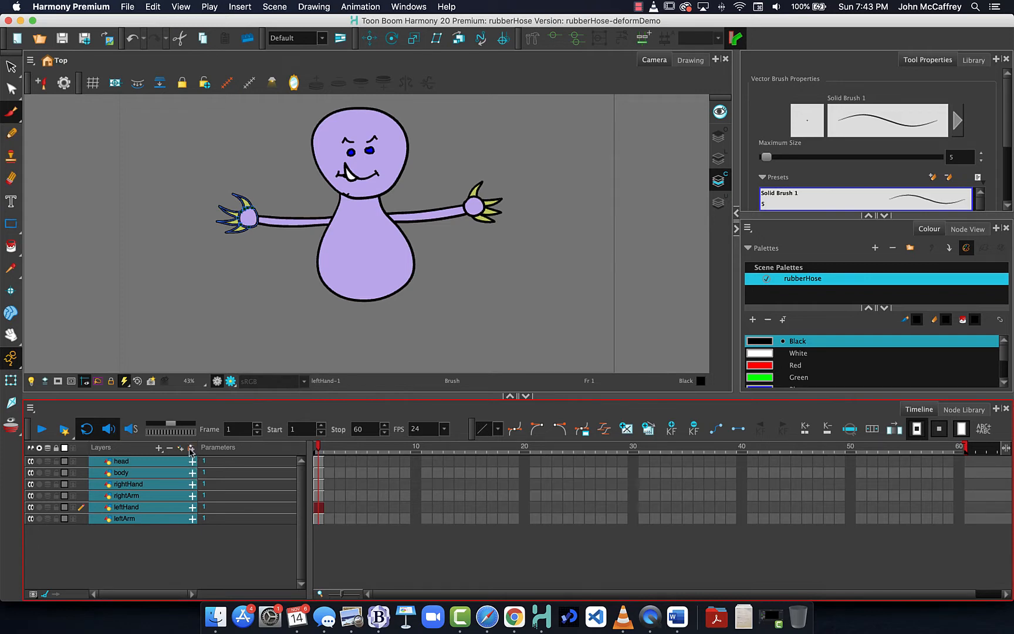
click(191, 448)
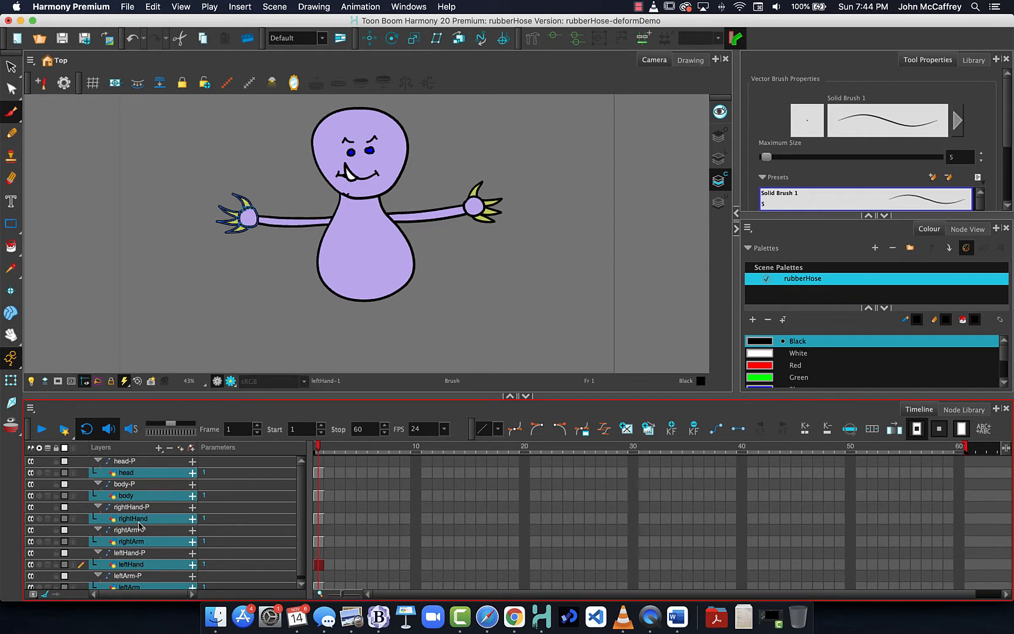
scroll(141, 526, down, 1)
drag(185, 398, 186, 359)
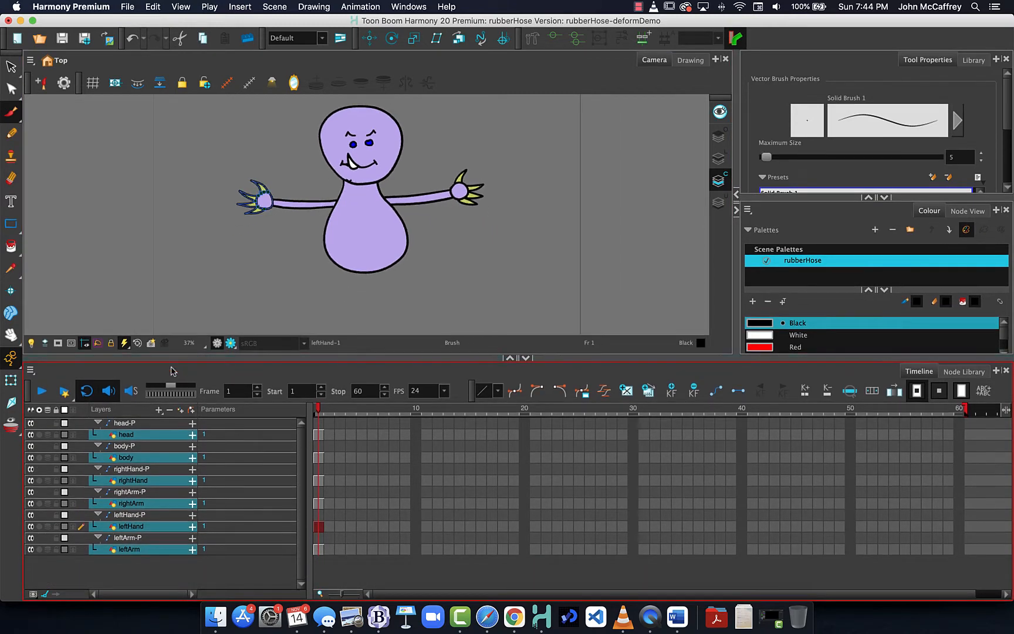
click(130, 573)
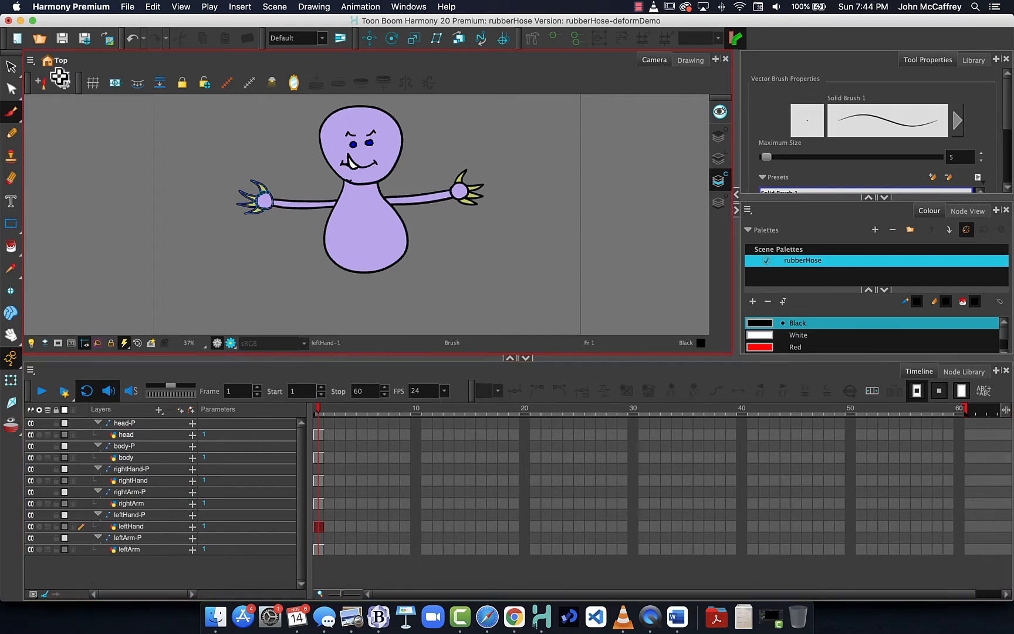
Step: With the Rotate tool, place the head-P pivot at the neck and the body-P pivot at the base of the body
click(391, 39)
click(123, 423)
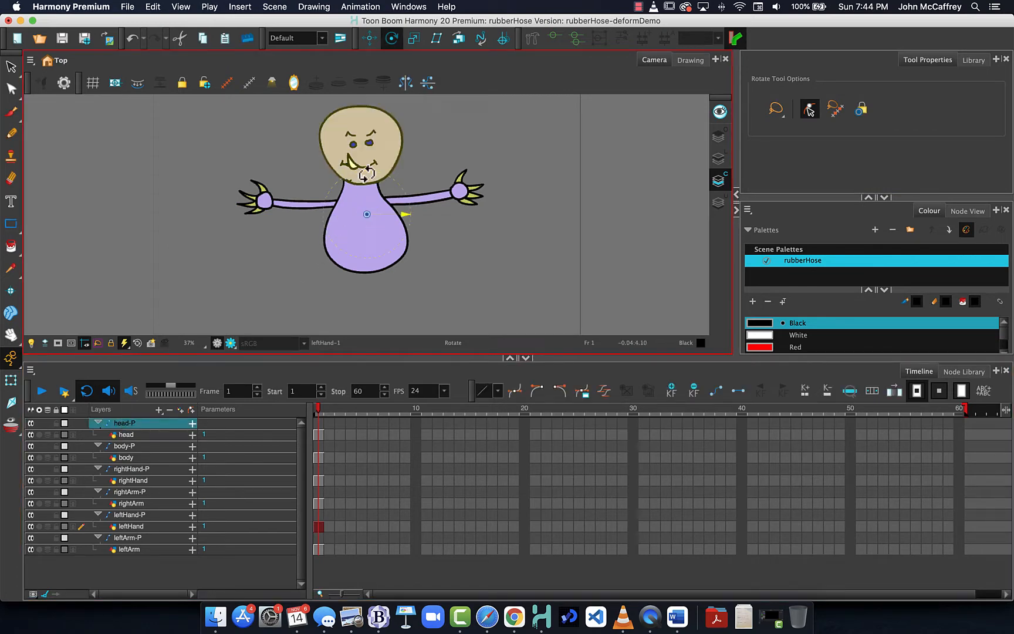
drag(367, 215, 364, 182)
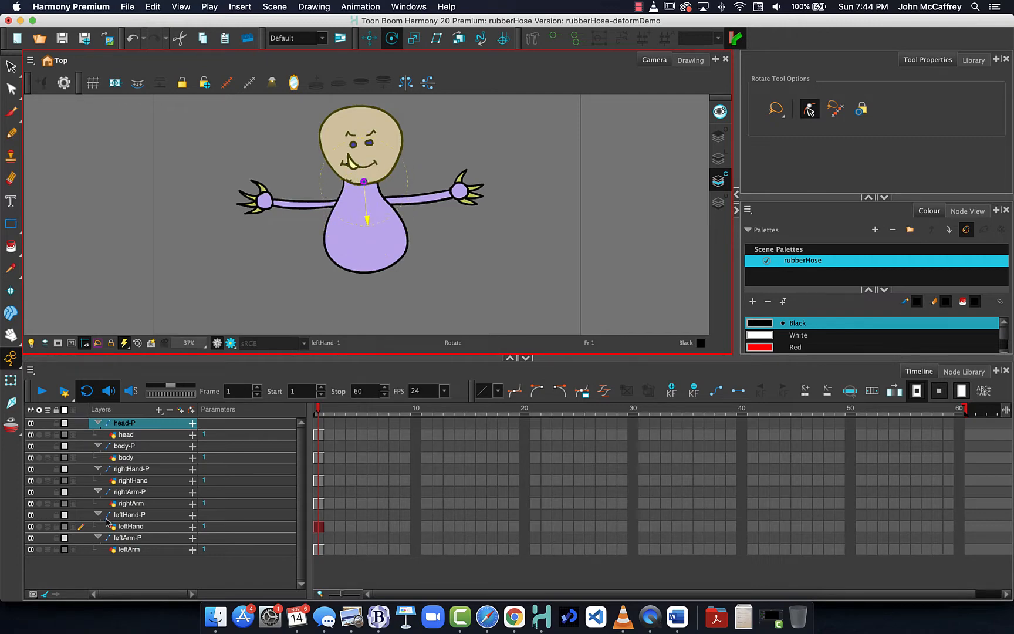
click(124, 447)
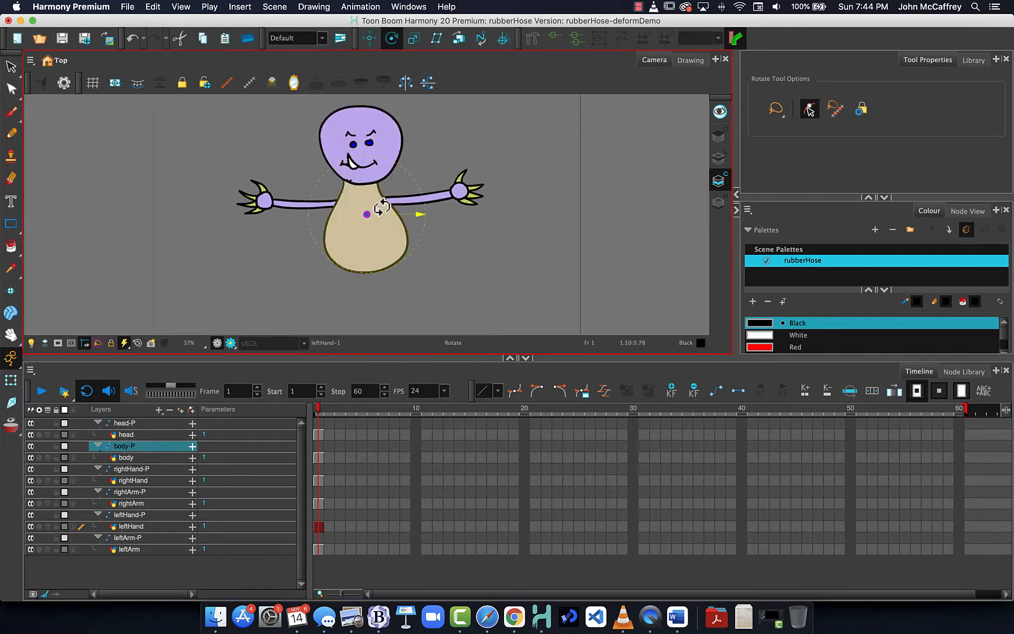
drag(367, 215, 365, 270)
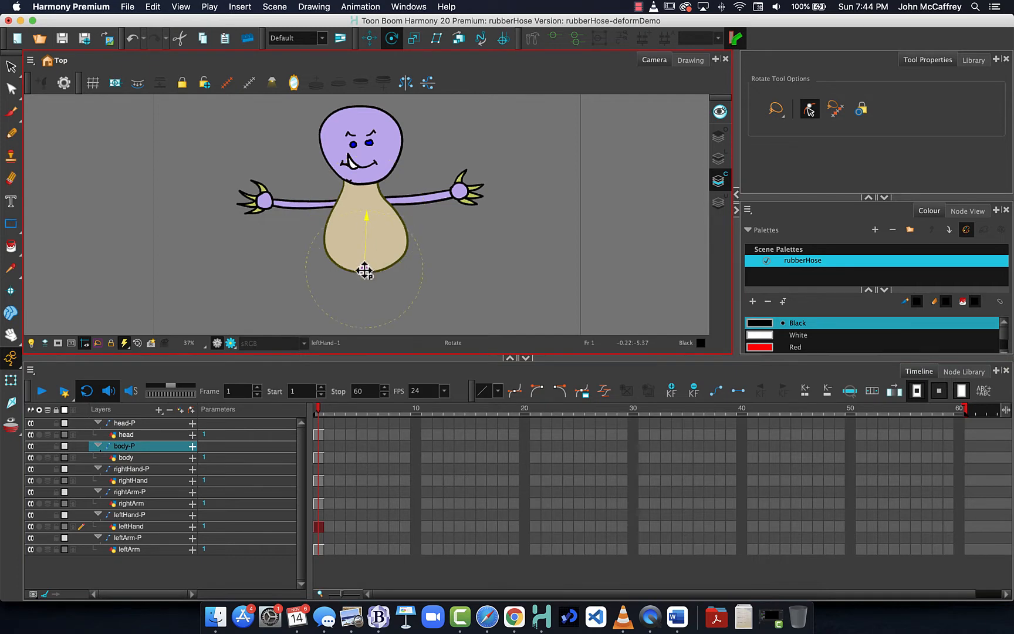
Step: Place the rightHand-P pivot at its wrist and the rightArm-P pivot where the arm meets the body
click(137, 469)
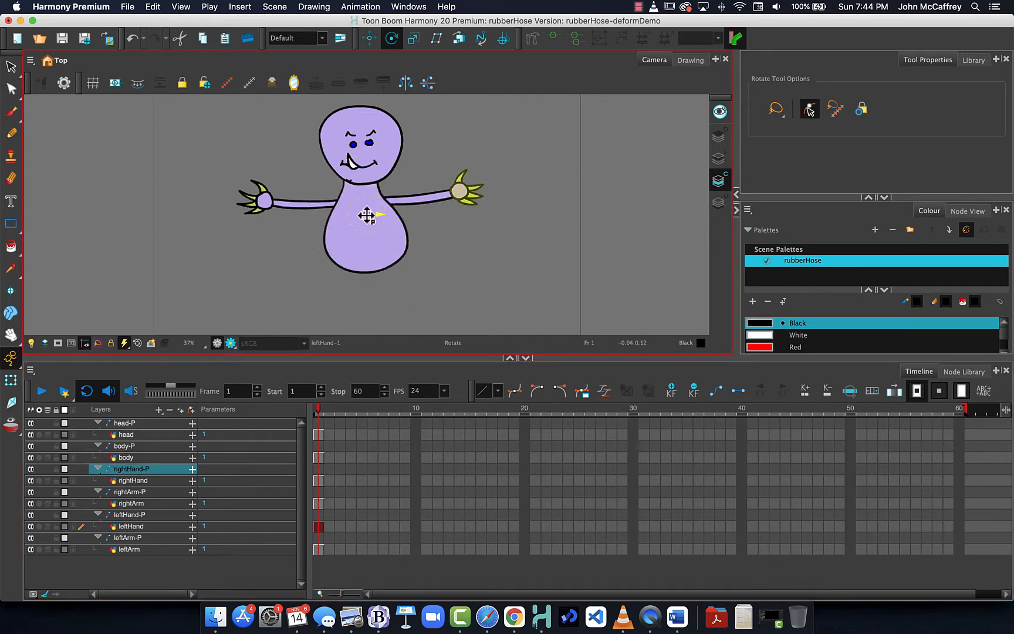
drag(365, 215, 453, 193)
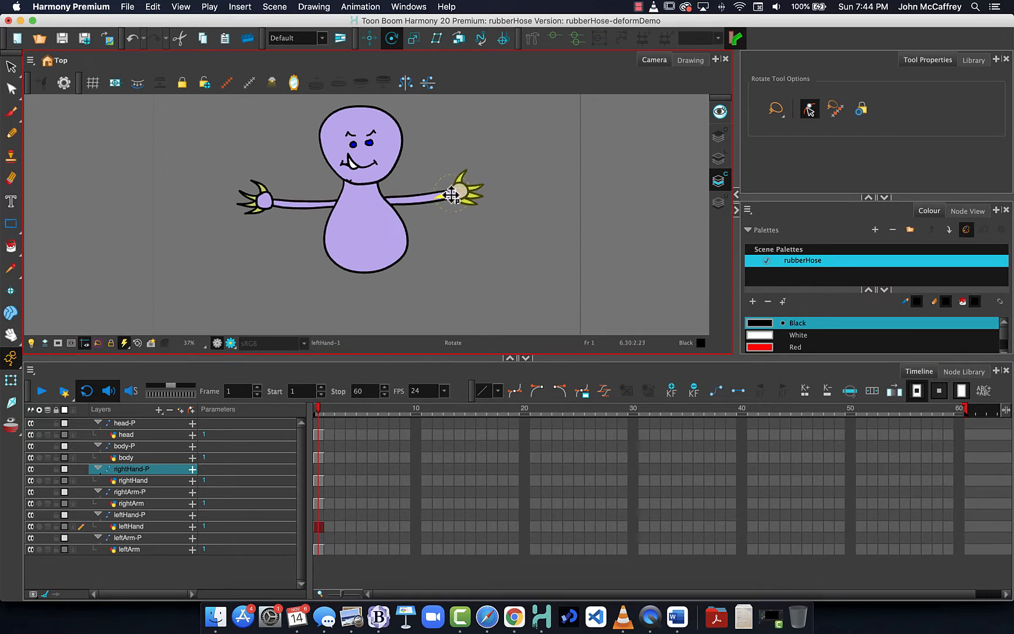
click(130, 492)
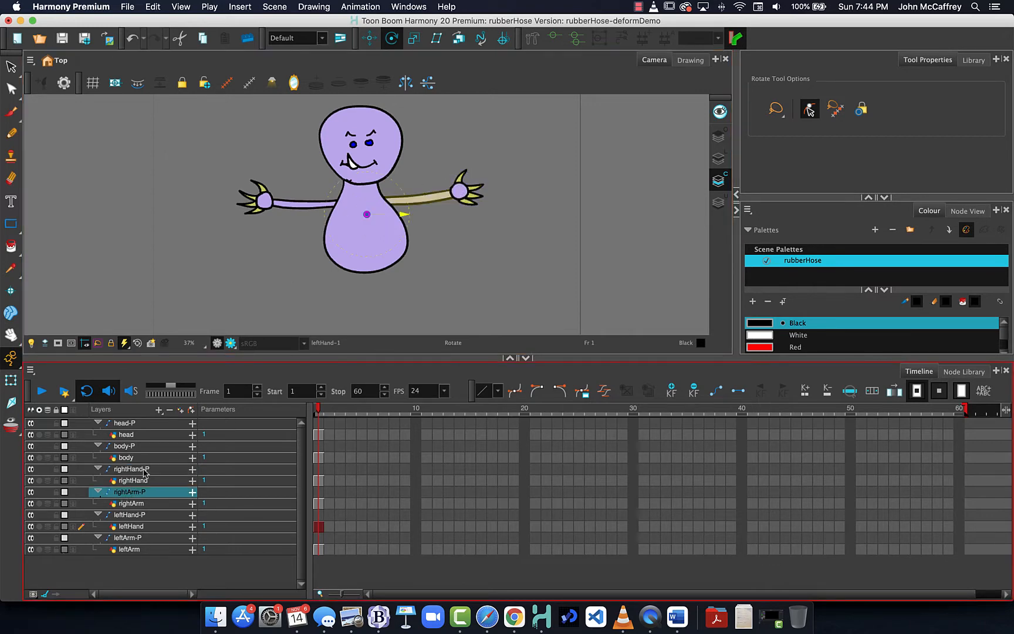
drag(363, 215, 271, 202)
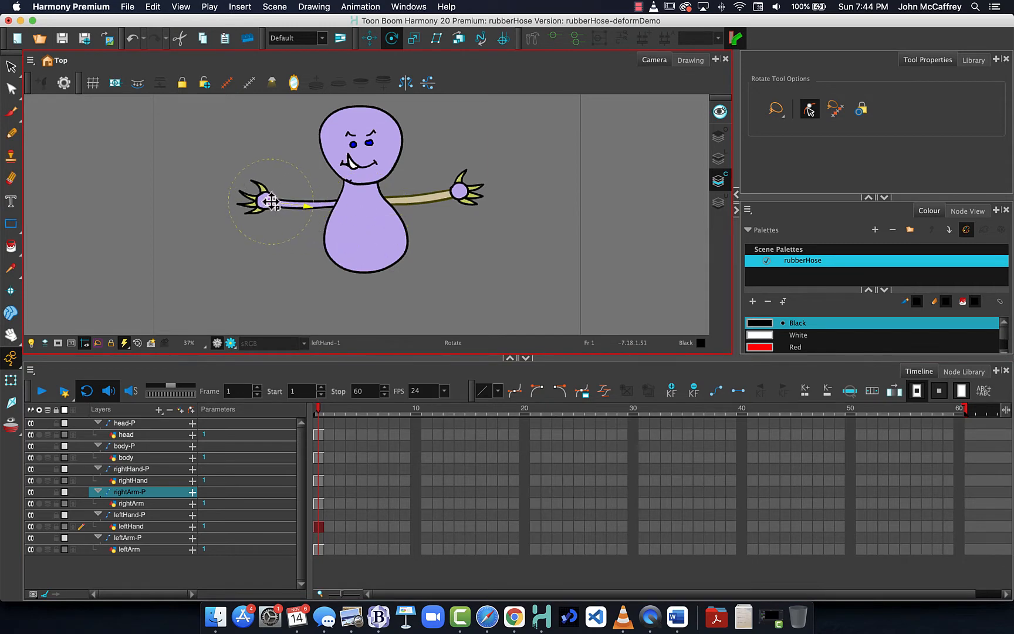
click(126, 515)
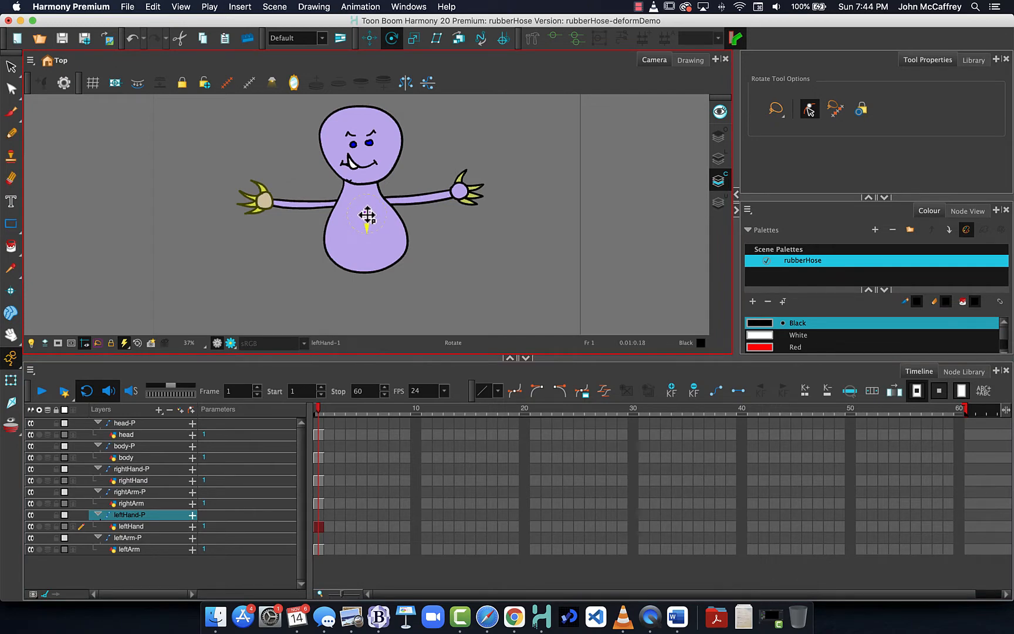
click(131, 493)
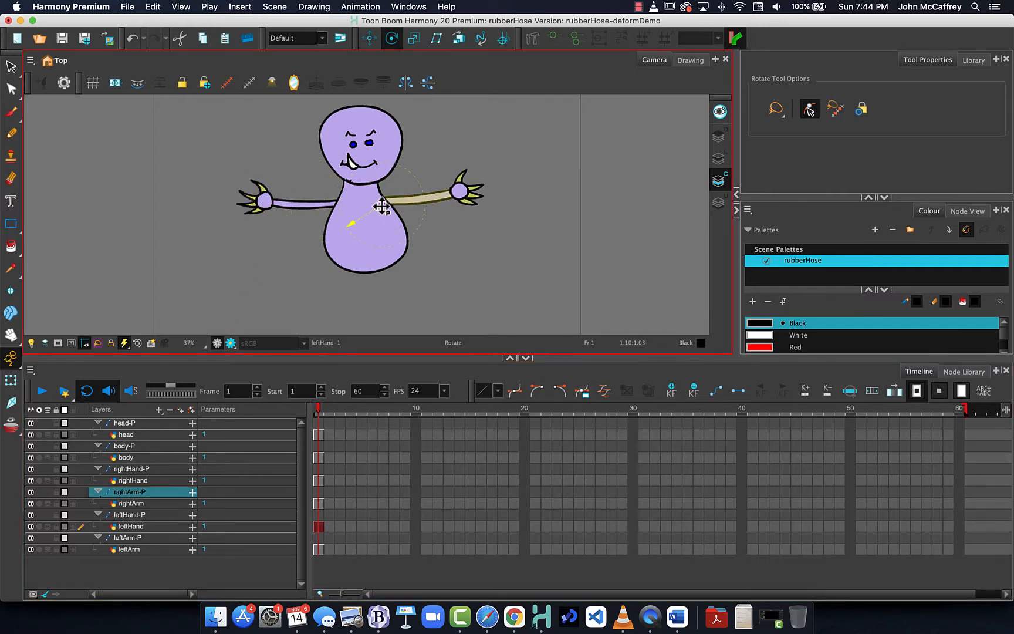
Step: Place the leftHand-P pivot at its wrist and the leftArm-P pivot where the arm meets the body
click(137, 516)
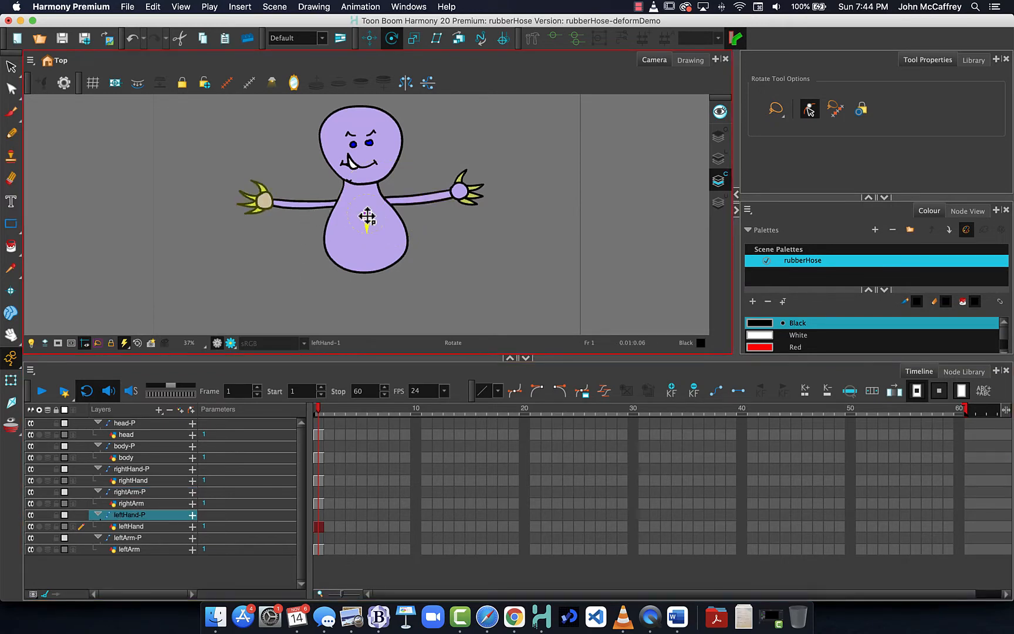
drag(367, 215, 271, 204)
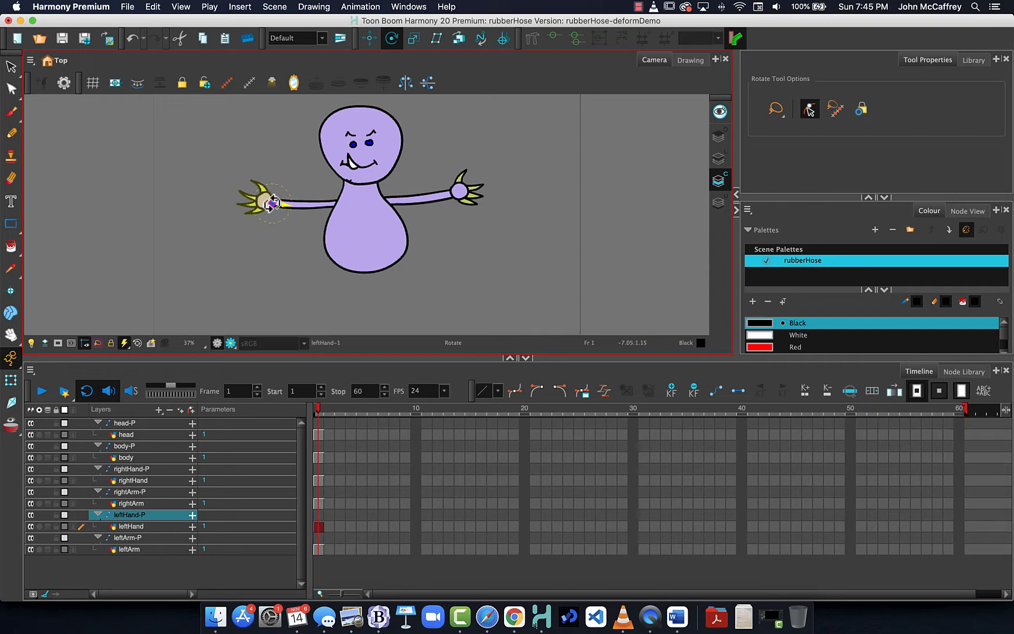
click(129, 538)
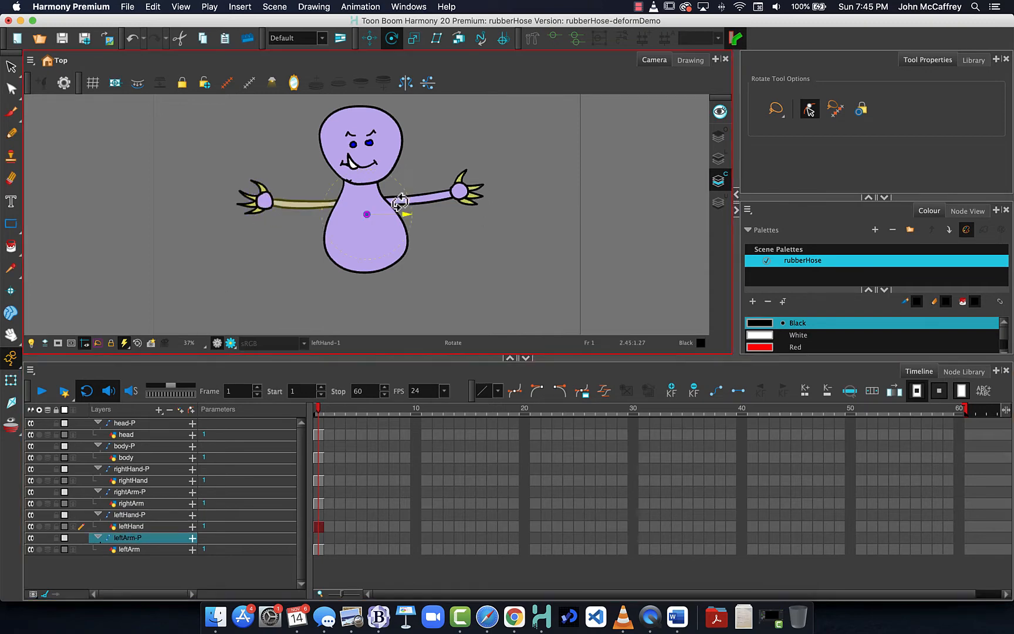
drag(358, 204, 339, 203)
Step: Check the pivot placement of the hand, arm, body and head pegs, and clear the layer selection
click(134, 514)
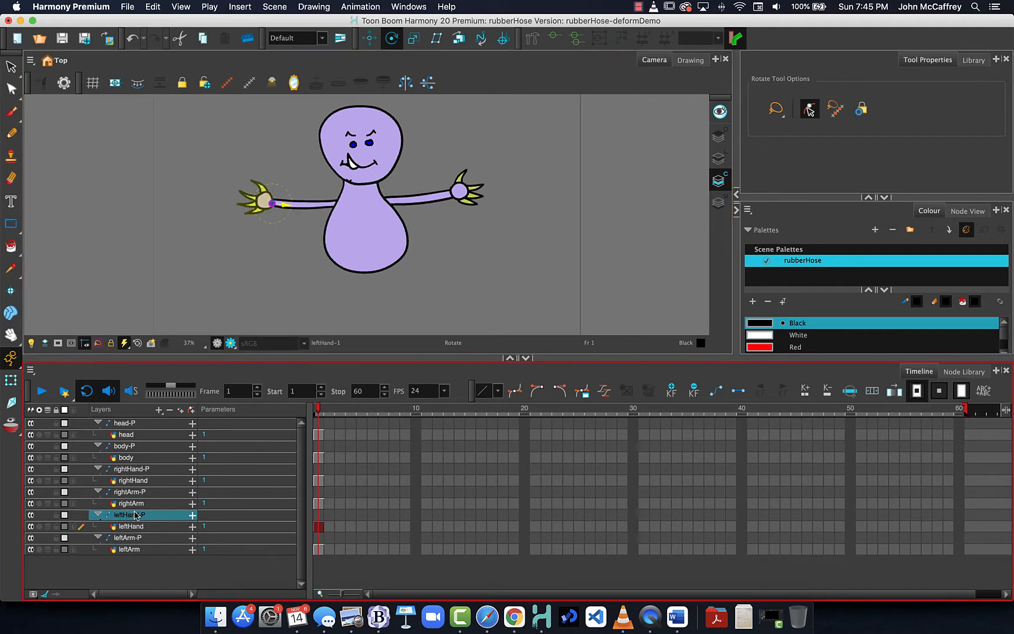
click(139, 492)
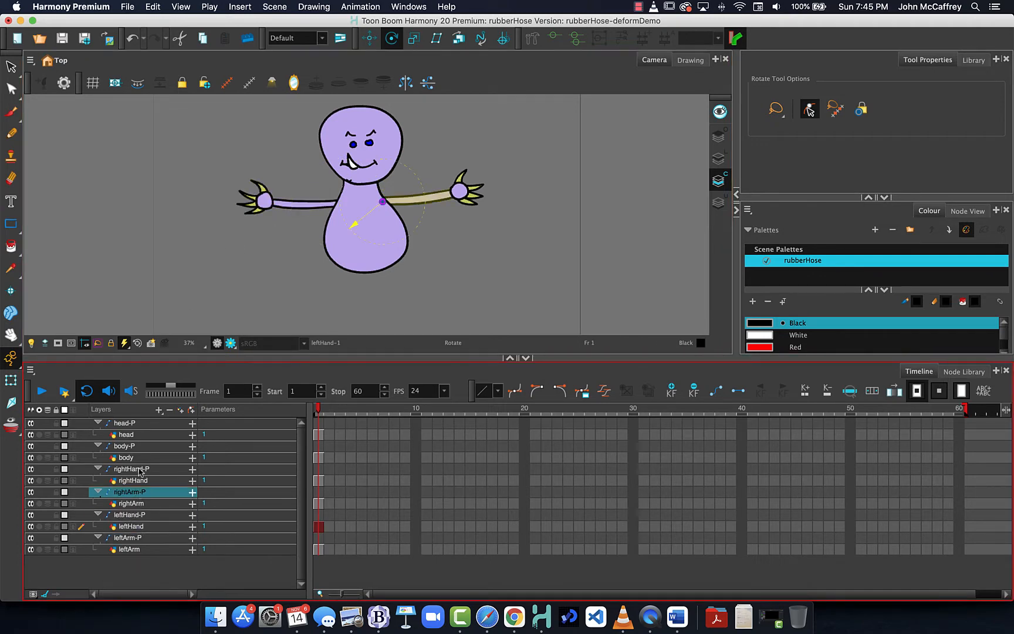
click(139, 470)
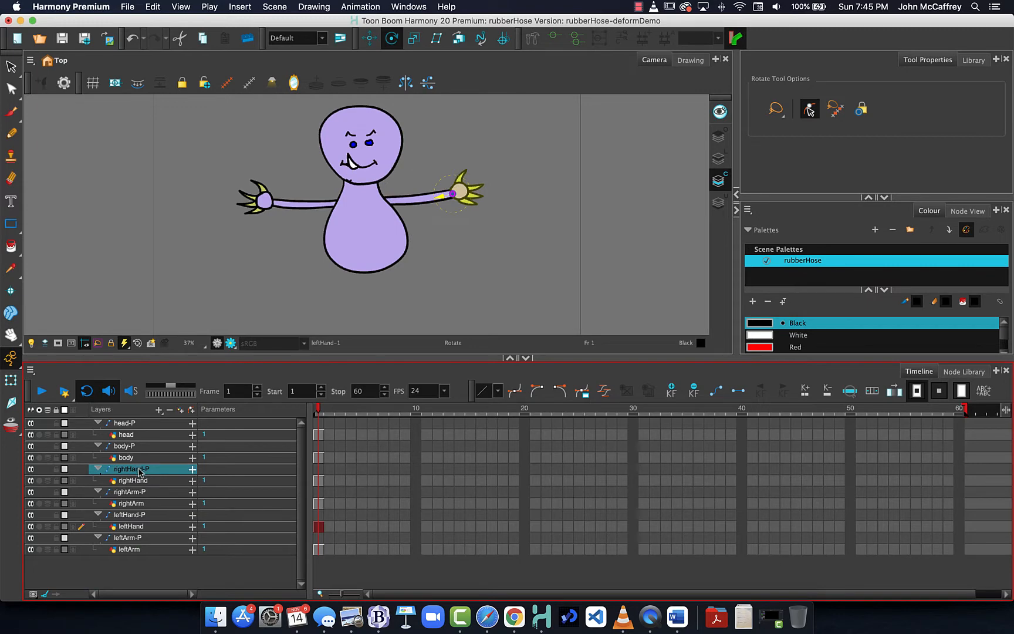
click(139, 493)
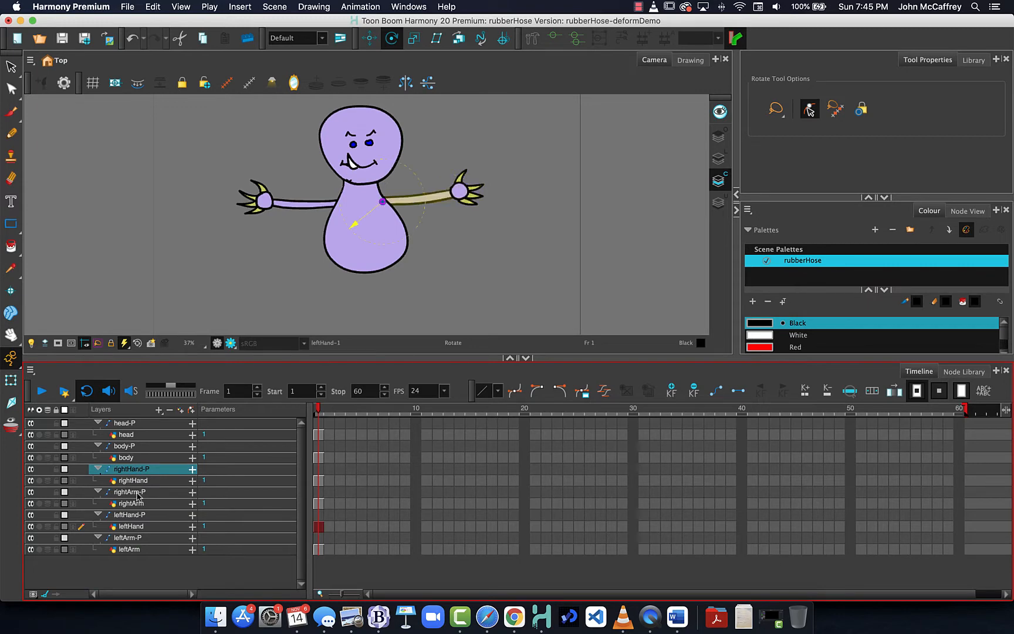
click(135, 449)
click(135, 424)
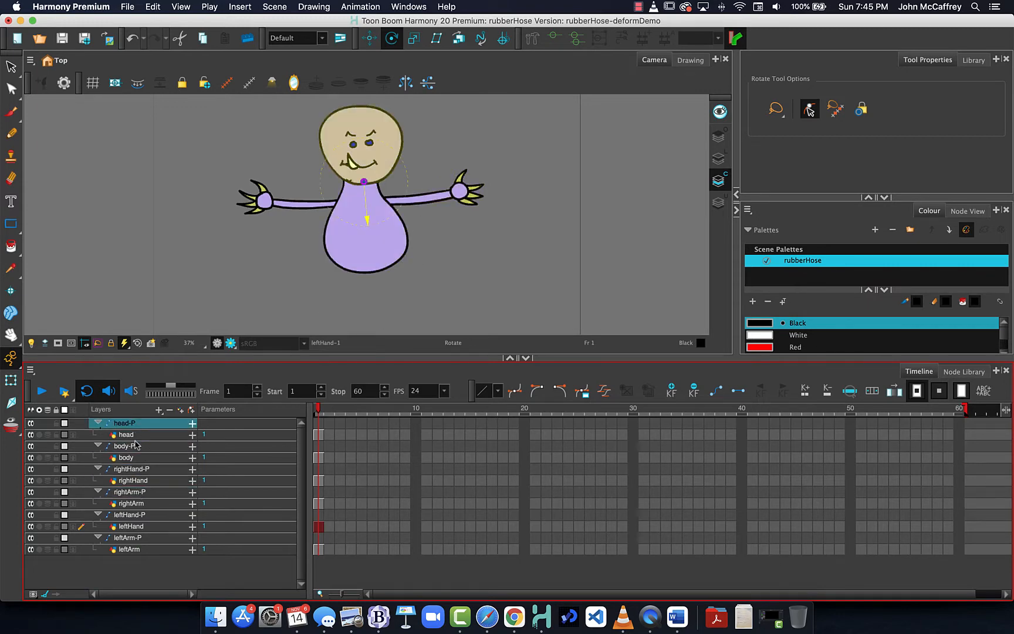
click(150, 574)
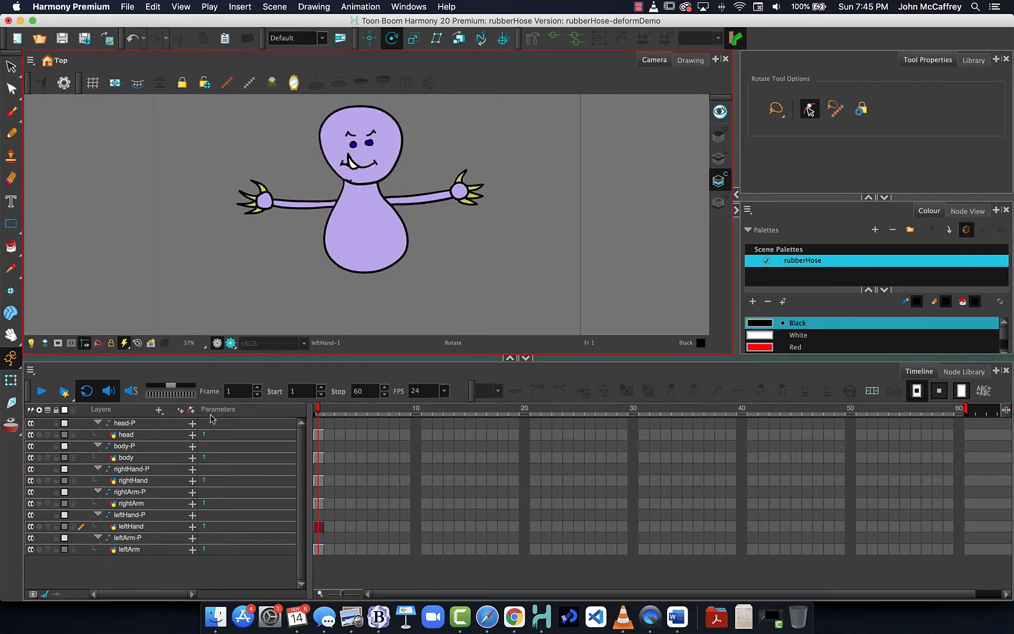
Step: Build a deformation chain on the rightArm drawing with the Rigging tool, placing points at the shoulder, elbow and wrist
click(144, 506)
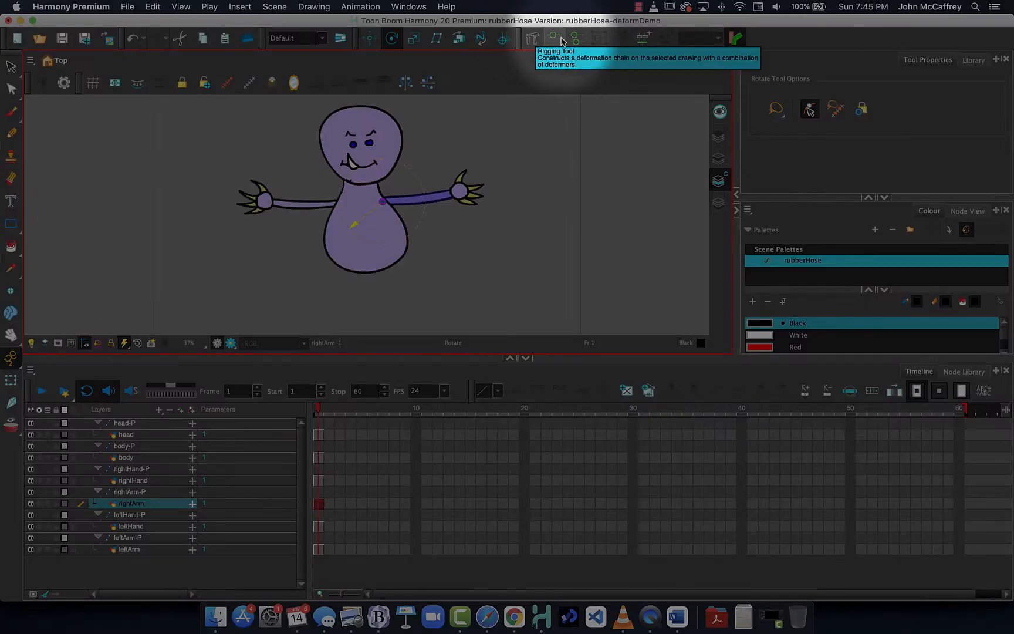
click(531, 42)
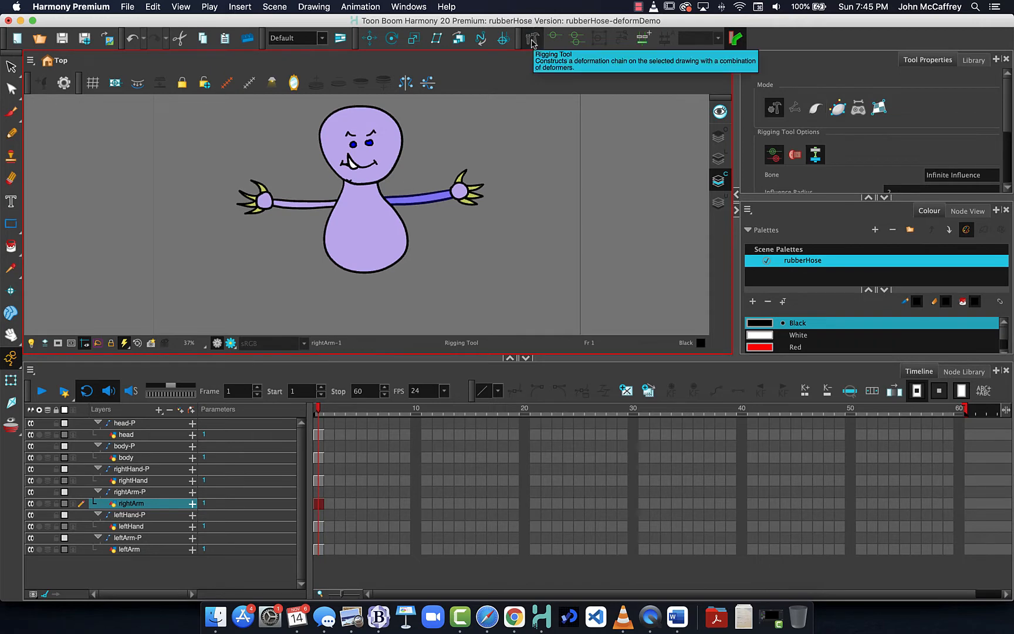
click(381, 202)
click(419, 199)
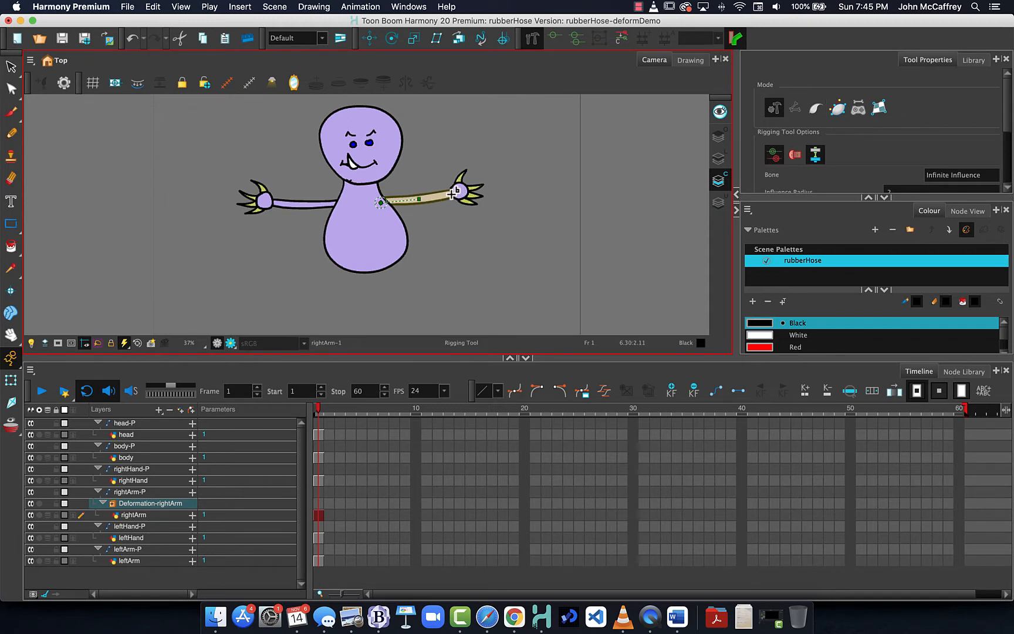
click(451, 194)
scroll(419, 193, up, 4)
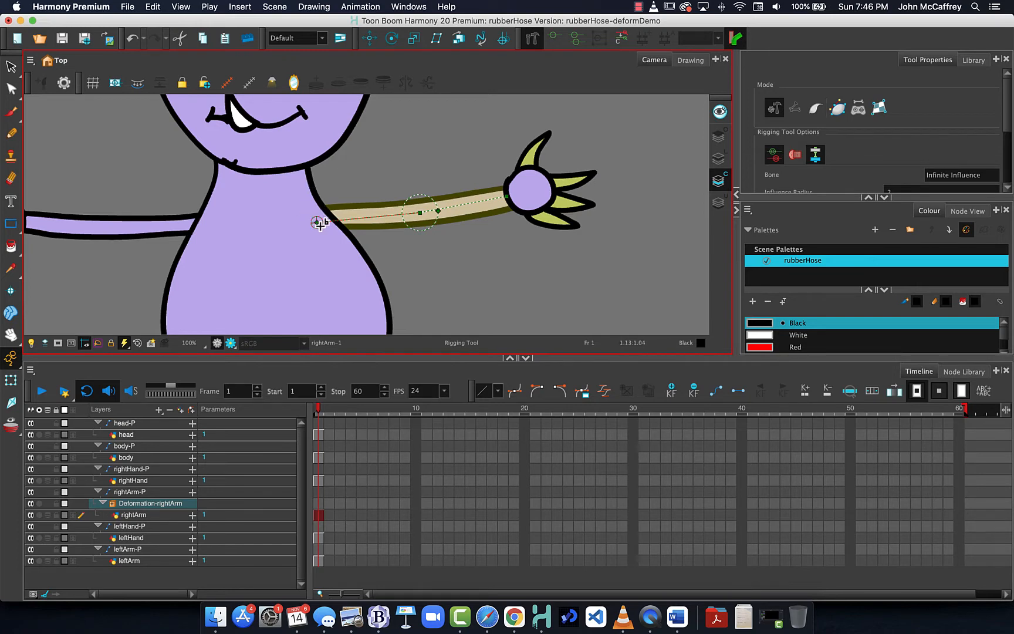
click(441, 210)
Step: With the Transform tool, pull the end point of the right arm's deformation chain inward from the wrist toward the elbow
click(9, 382)
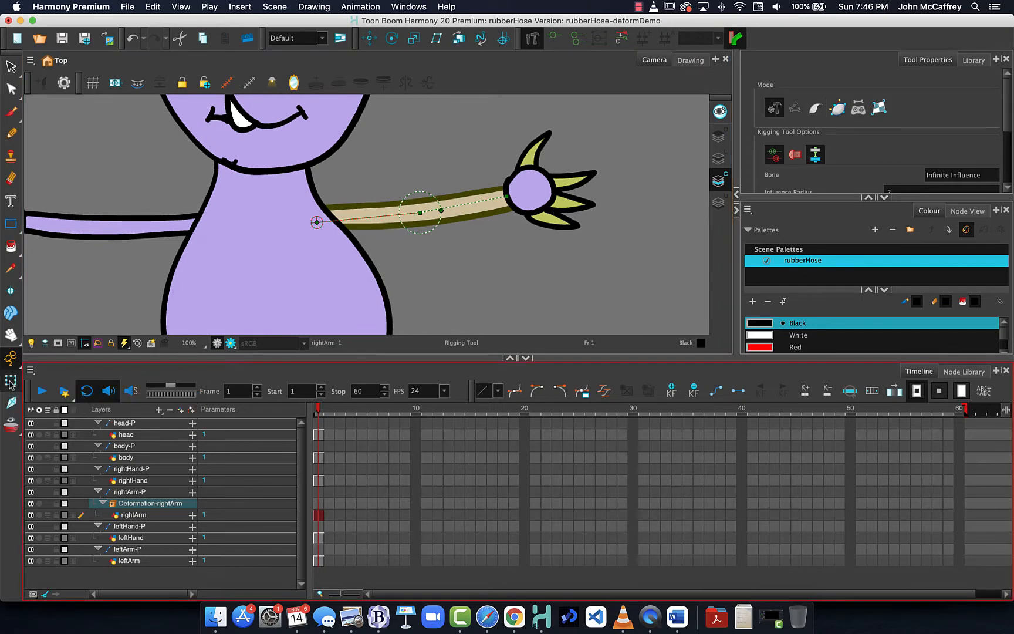
click(403, 219)
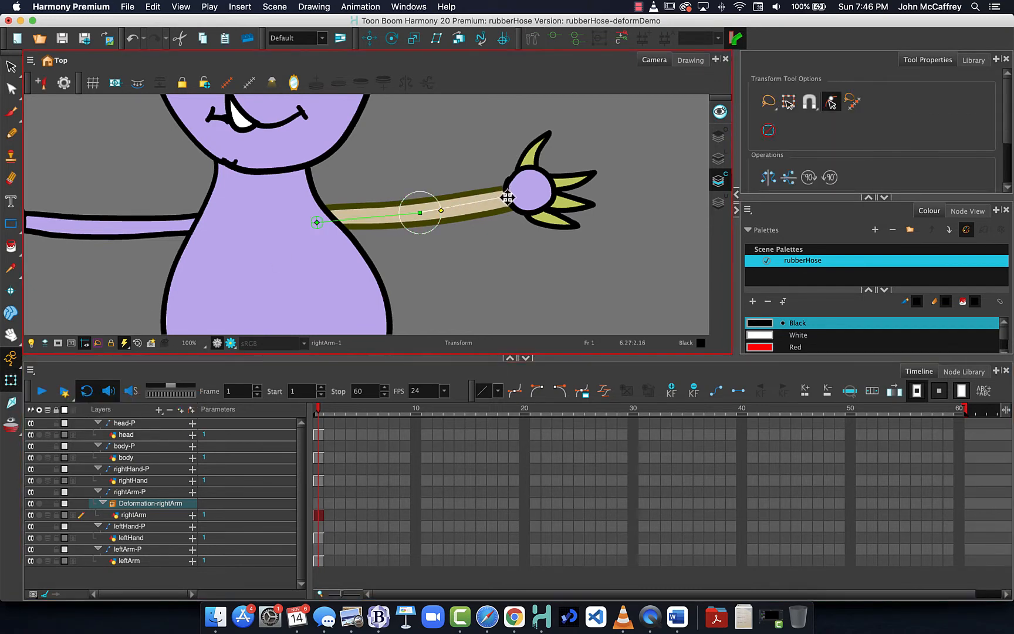
mouse_move(508, 197)
mouse_down()
mouse_move(458, 150)
mouse_move(493, 206)
mouse_move(438, 117)
mouse_move(450, 194)
mouse_move(496, 155)
mouse_move(483, 133)
mouse_move(457, 163)
mouse_move(476, 266)
mouse_move(467, 168)
mouse_move(406, 148)
mouse_move(473, 163)
mouse_move(497, 197)
mouse_move(469, 210)
mouse_move(472, 167)
mouse_move(406, 146)
mouse_move(481, 93)
mouse_move(412, 90)
mouse_move(528, 144)
mouse_move(514, 195)
mouse_up()
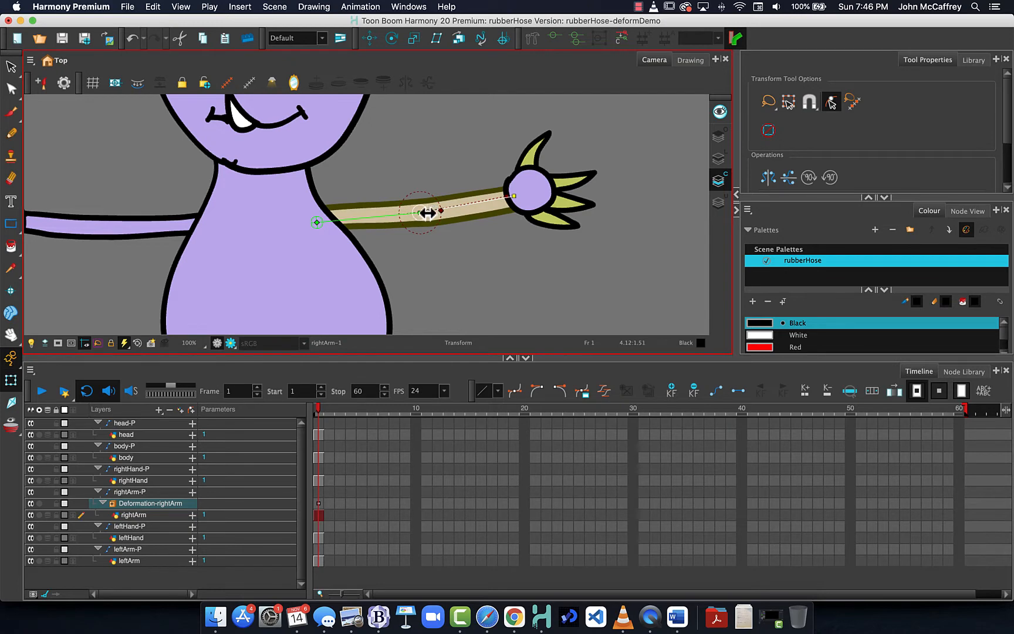
drag(516, 196, 481, 202)
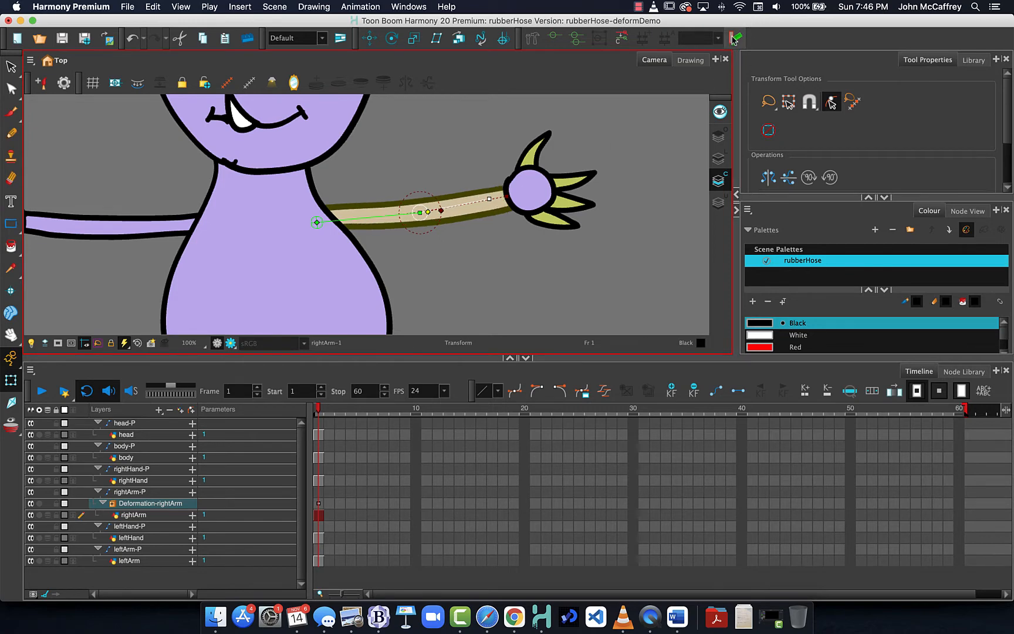
Step: Try to swing the right forearm's deformation segment upward from the elbow, and undo the change
click(421, 212)
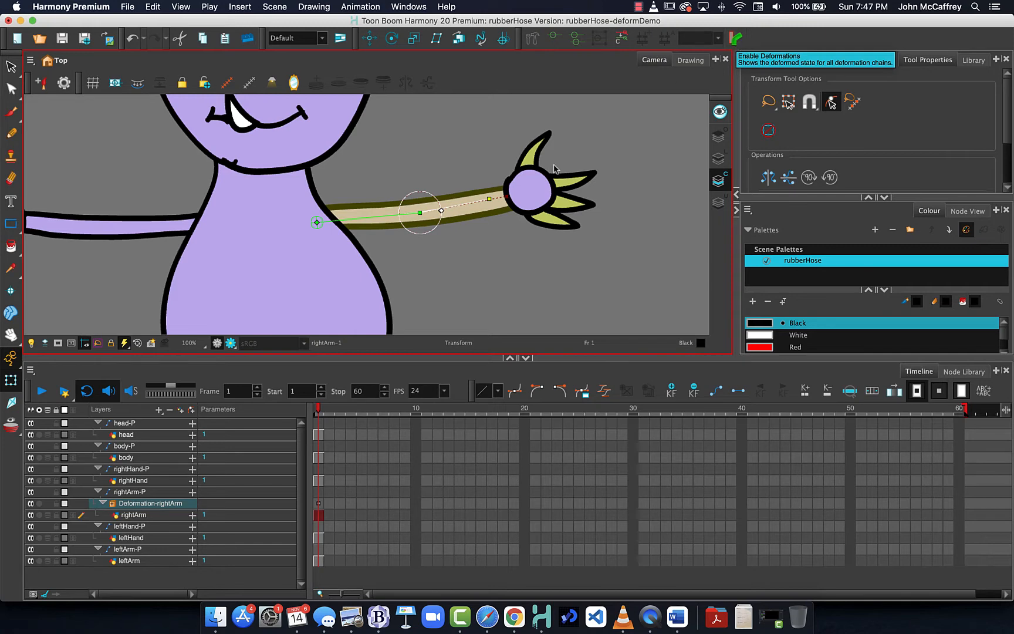
click(489, 198)
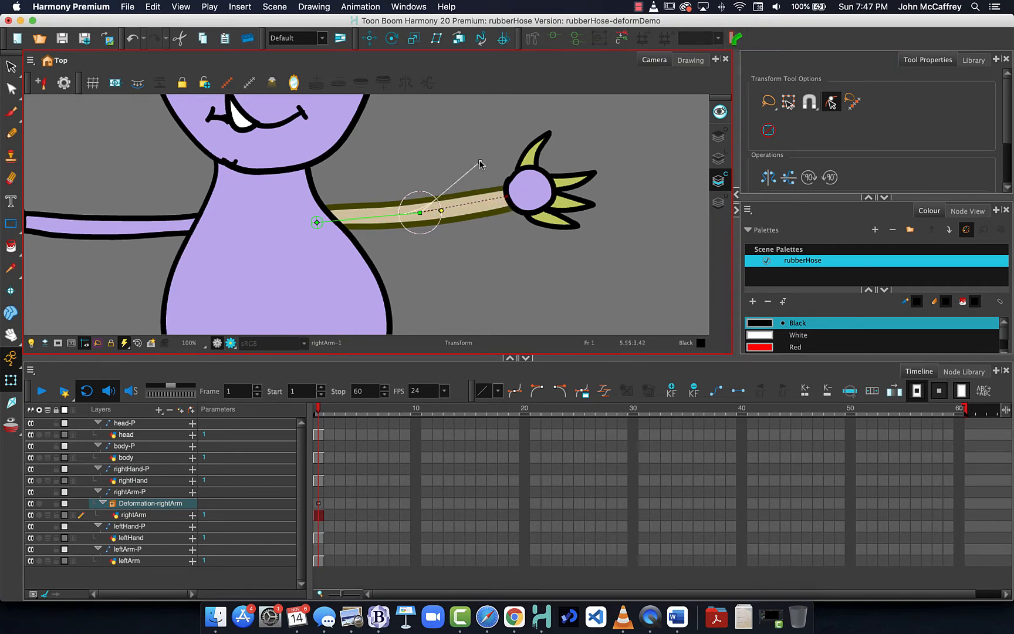
key(super+z)
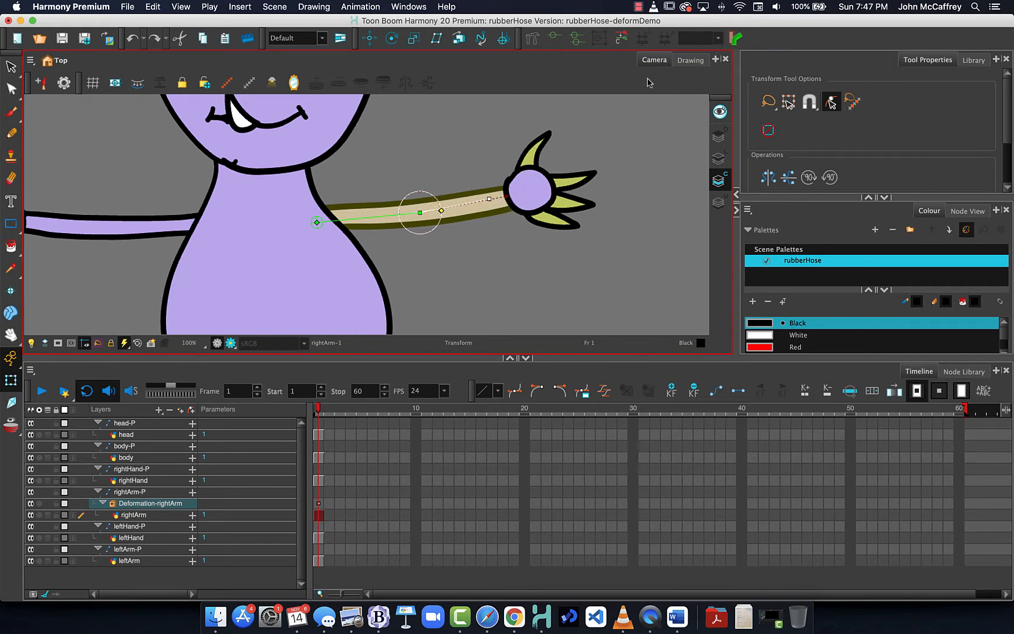
Step: Reset the right arm's deformation to its resting pose, and repeat the reset after a trial upward bend of the forearm
click(731, 38)
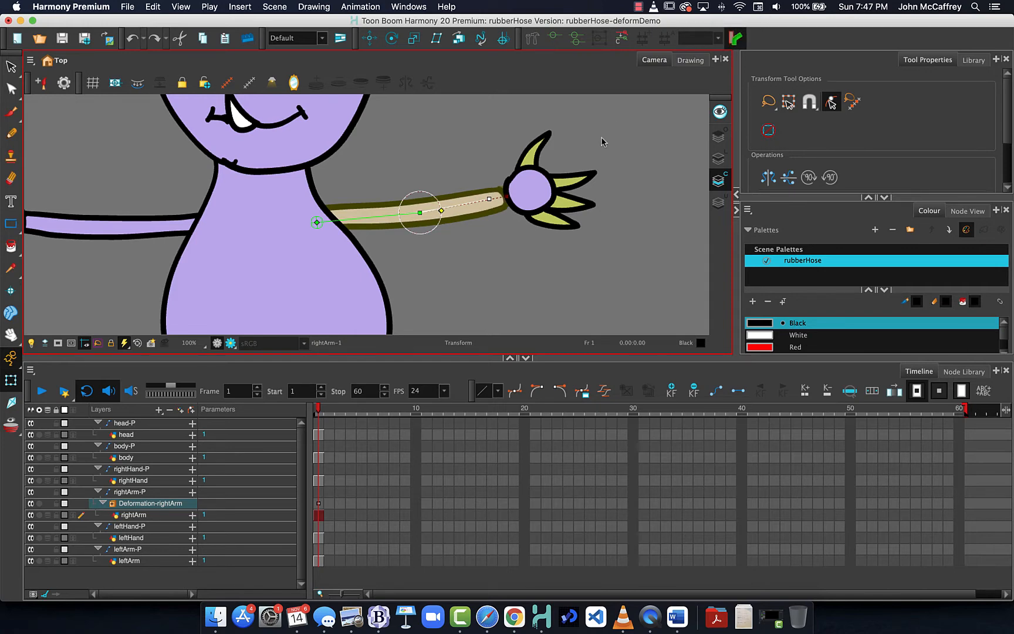
click(621, 40)
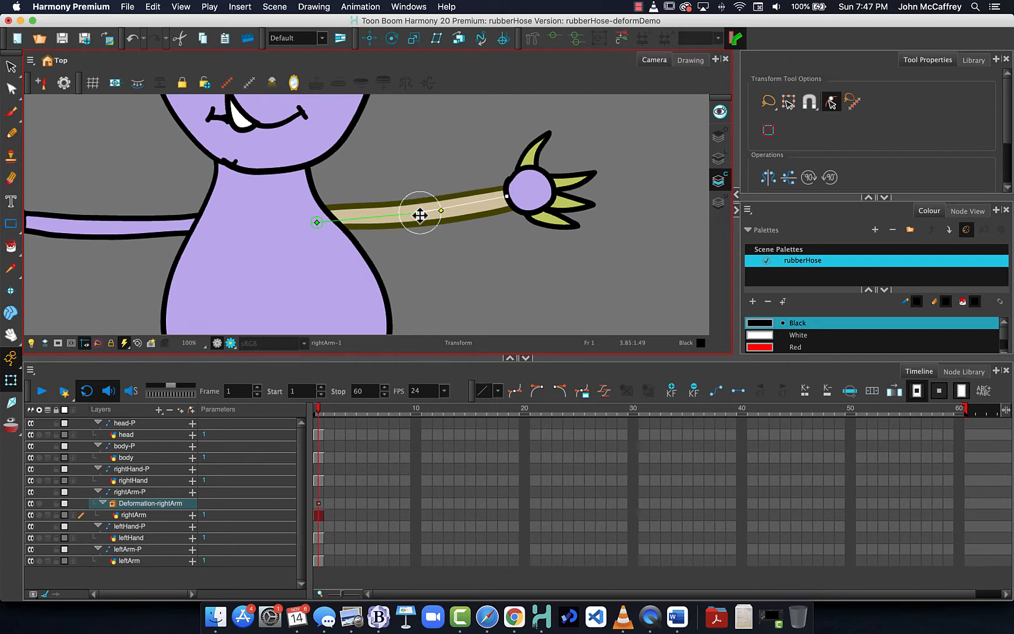
drag(506, 196, 464, 122)
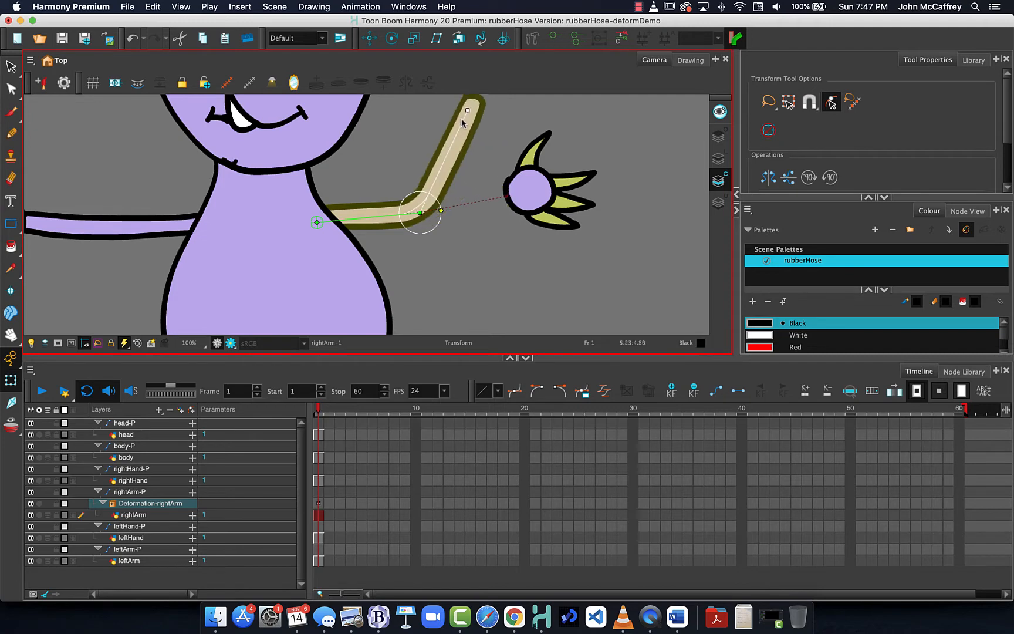
click(622, 38)
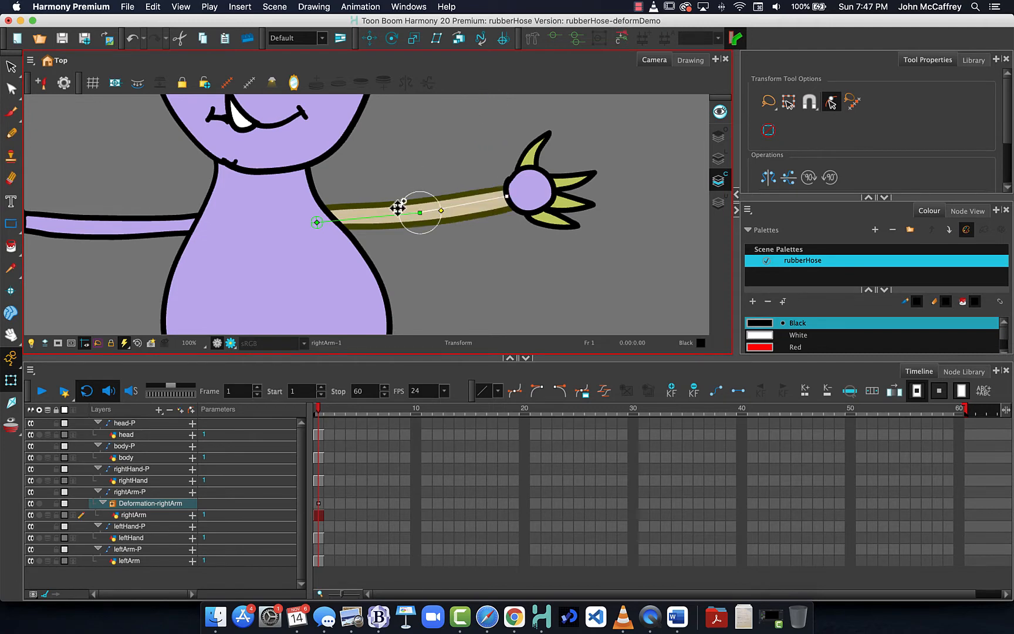
click(279, 496)
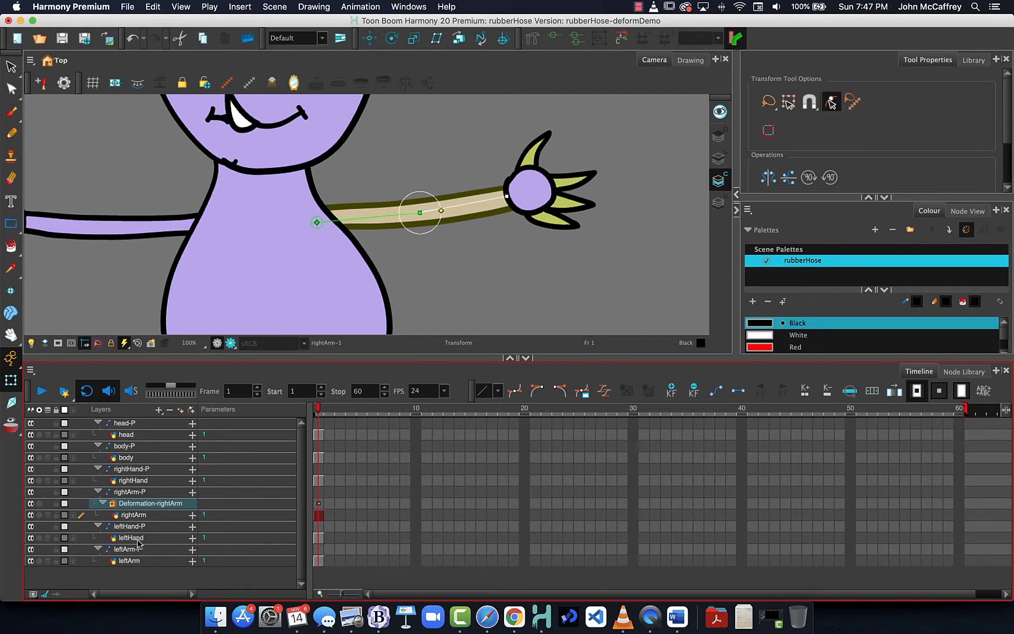
Step: Build a deformation chain on the leftArm drawing with the Rigging tool, placing shoulder, elbow and wrist points and widening the elbow's bend region
click(128, 561)
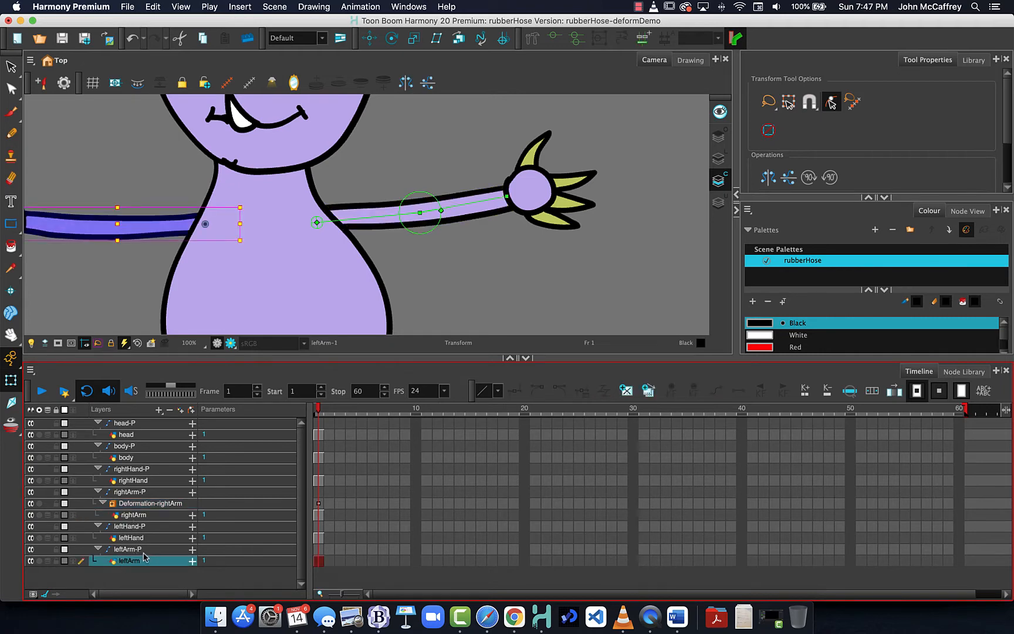
click(535, 39)
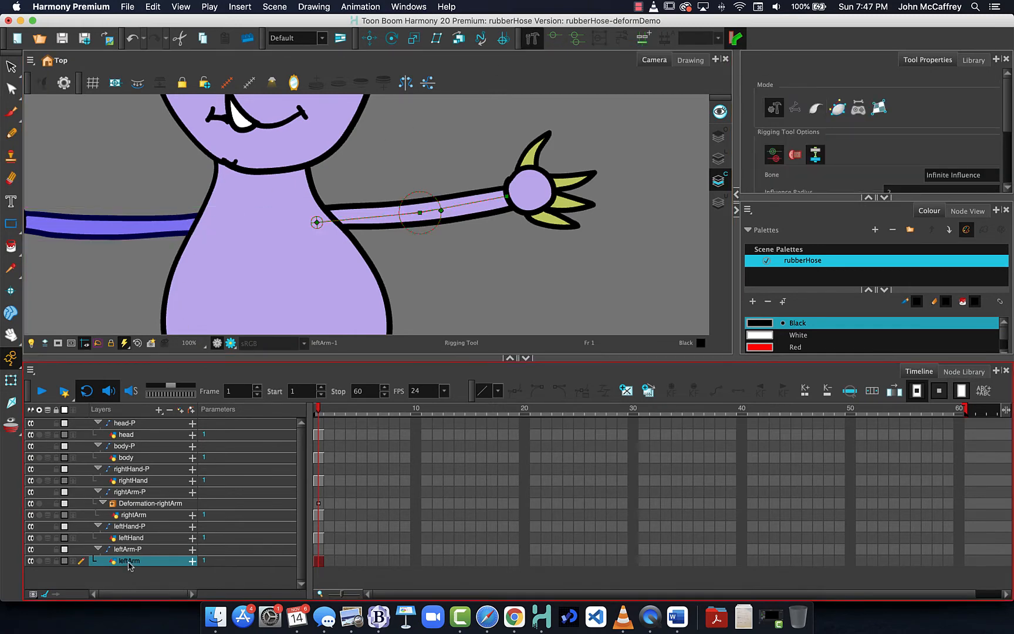
key(space)
drag(176, 234, 329, 223)
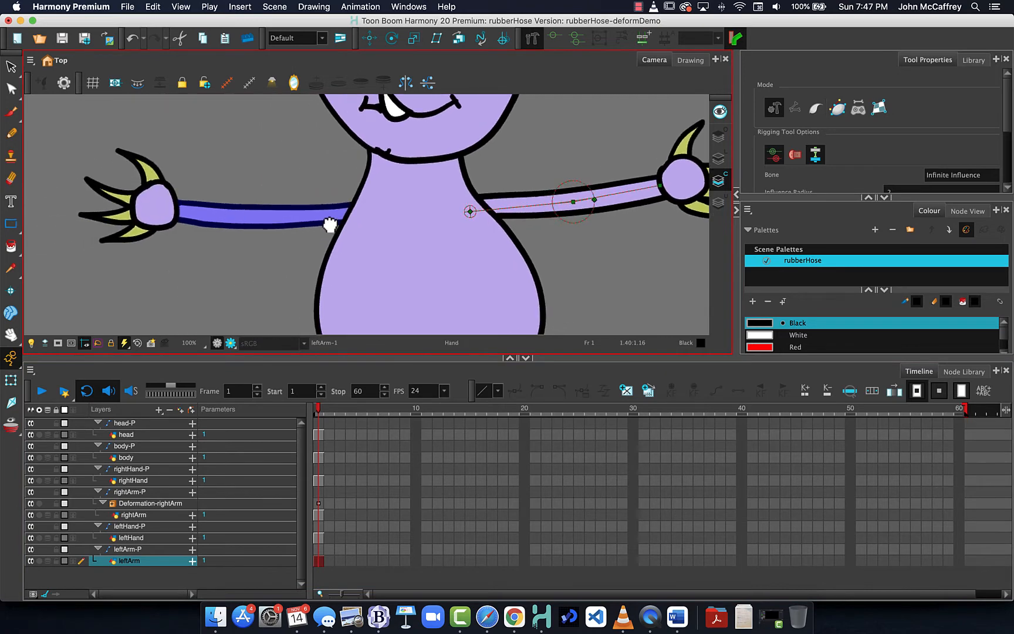
click(362, 213)
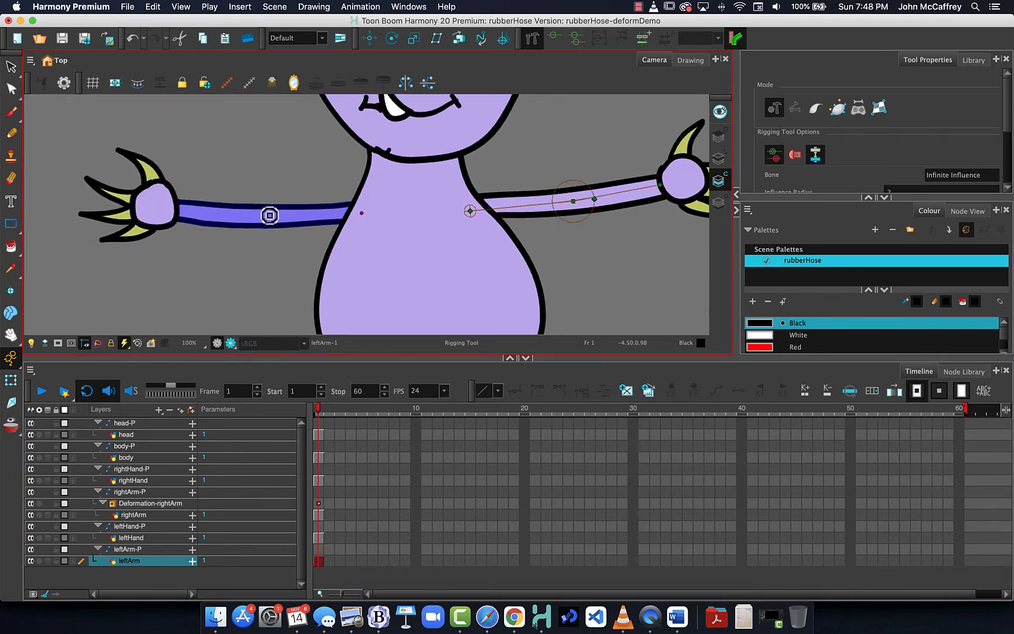
click(270, 215)
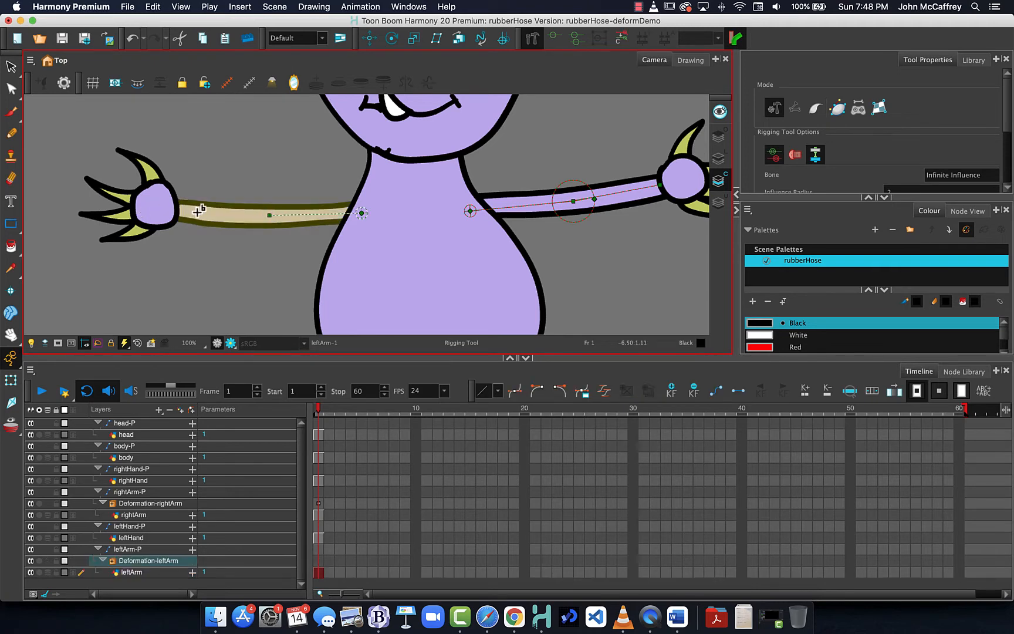
click(177, 209)
drag(251, 217, 235, 216)
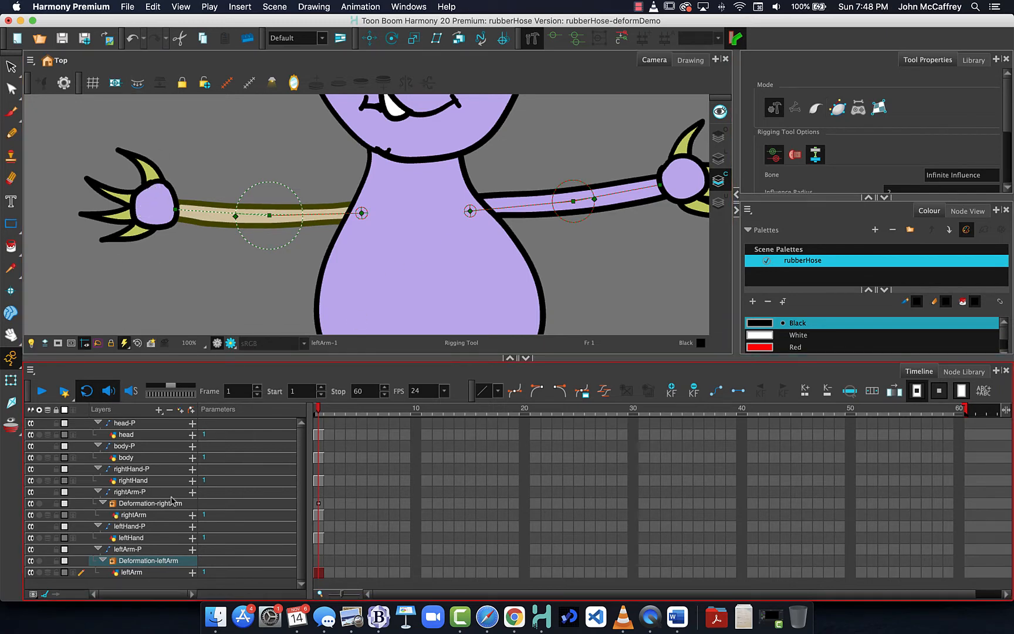
Step: Try nesting the leftHand-P peg under Deformation-leftArm, and swing the left forearm up and down to test the hand's attachment
click(129, 528)
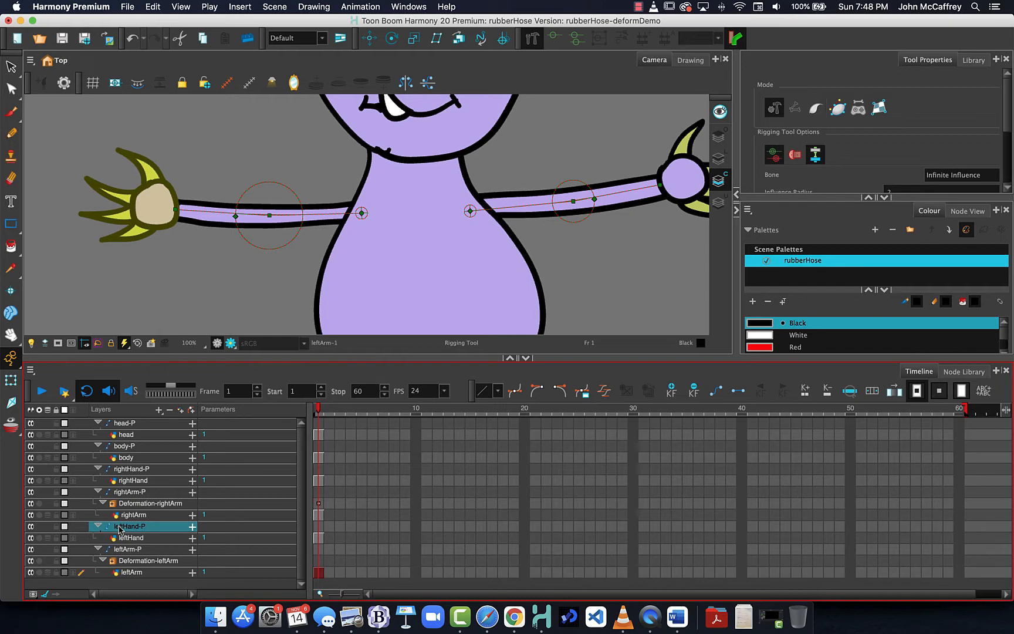
drag(119, 528, 128, 564)
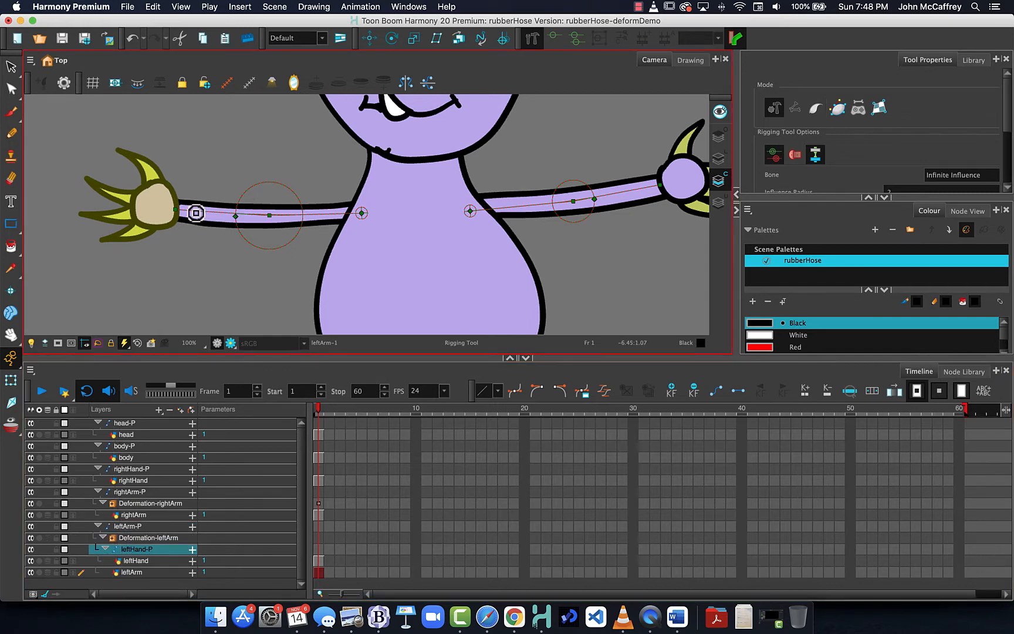
click(11, 380)
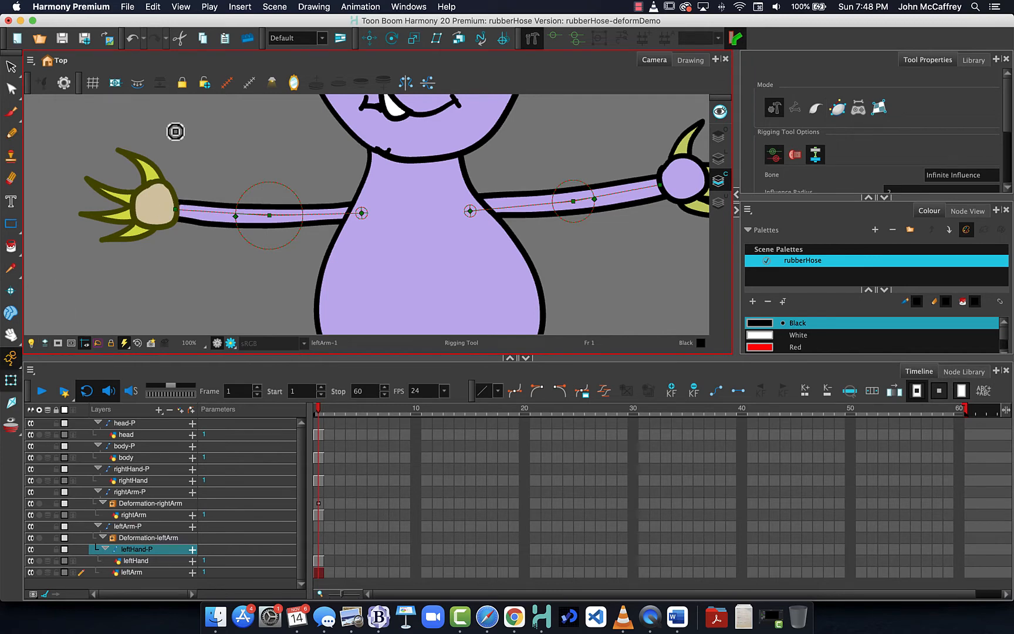
click(211, 282)
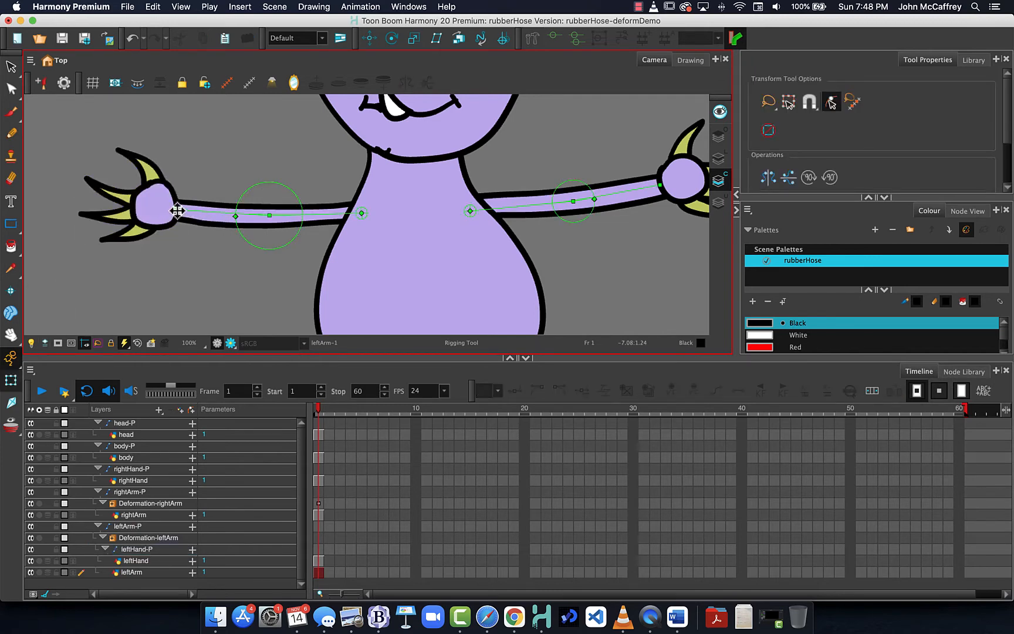
drag(185, 210, 157, 188)
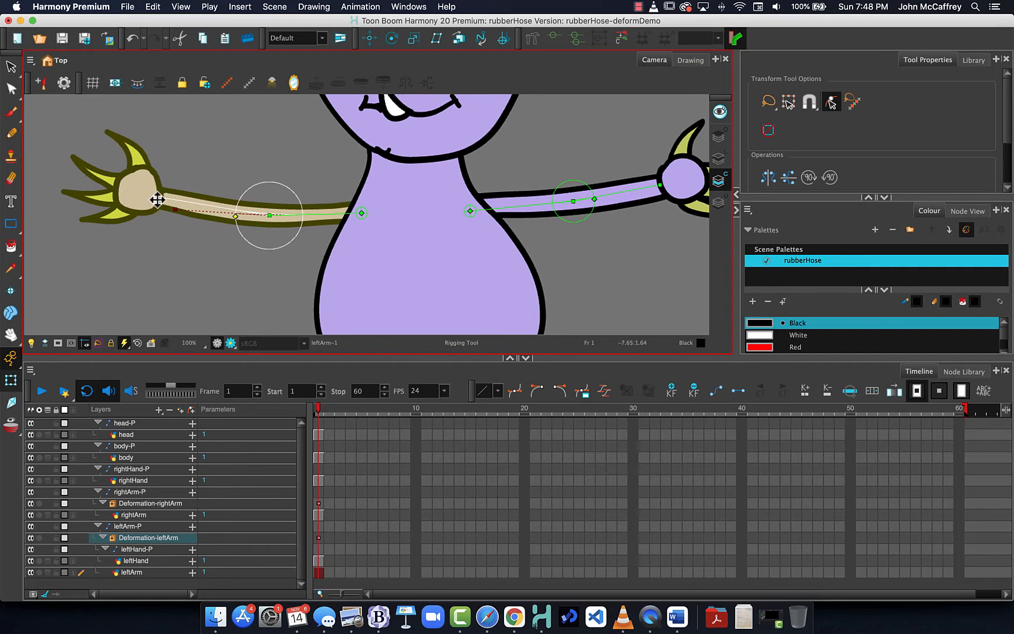
drag(159, 199, 159, 244)
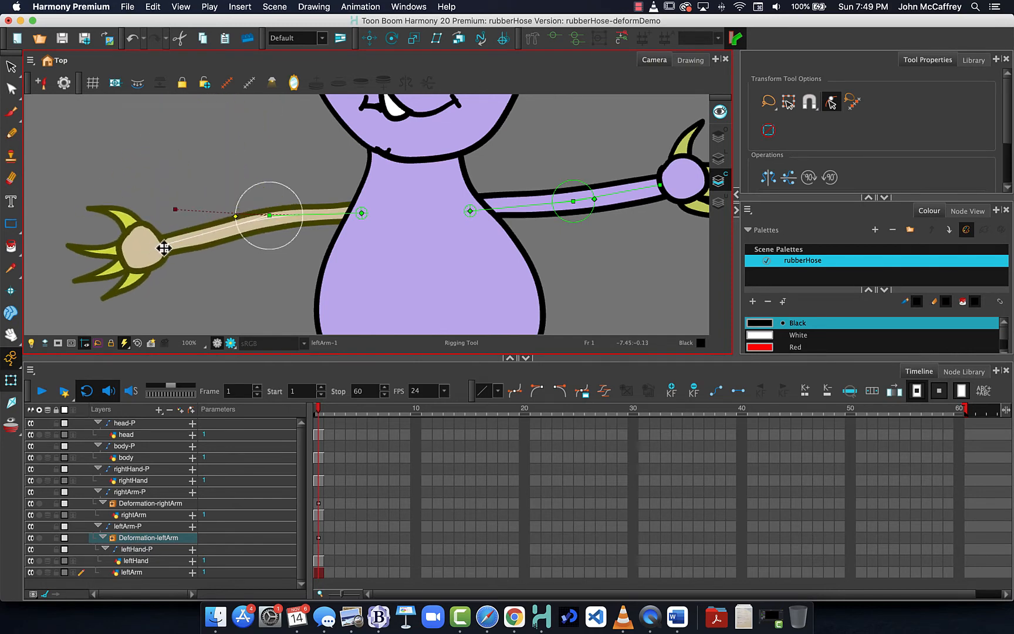
Step: Undo the left forearm swings and the nesting of the leftHand-P peg
key(super+z)
key(super+z)
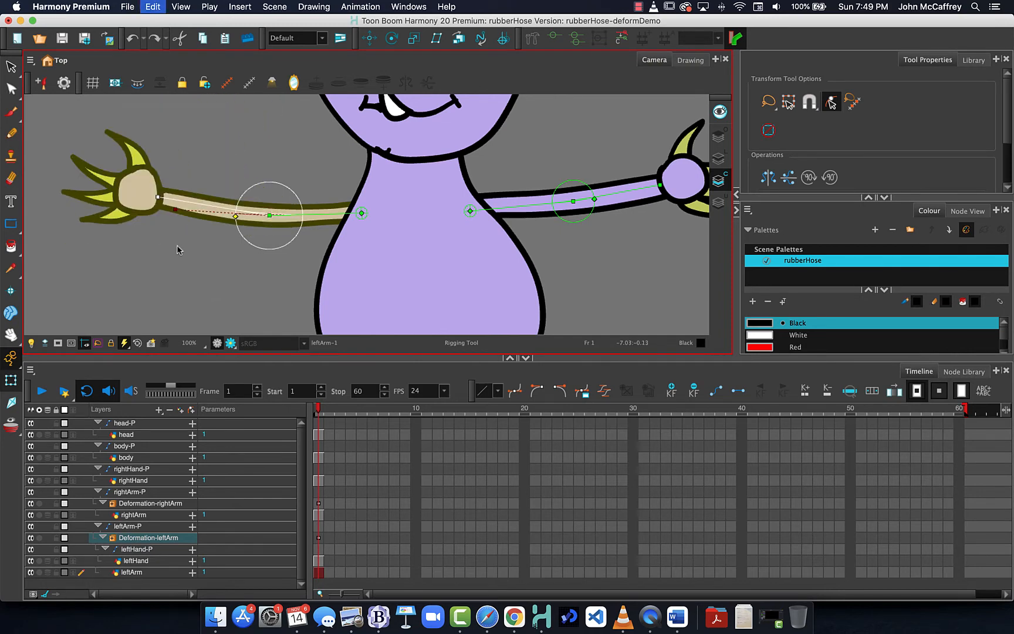
key(super+z)
key(super+z)
key(super+z)
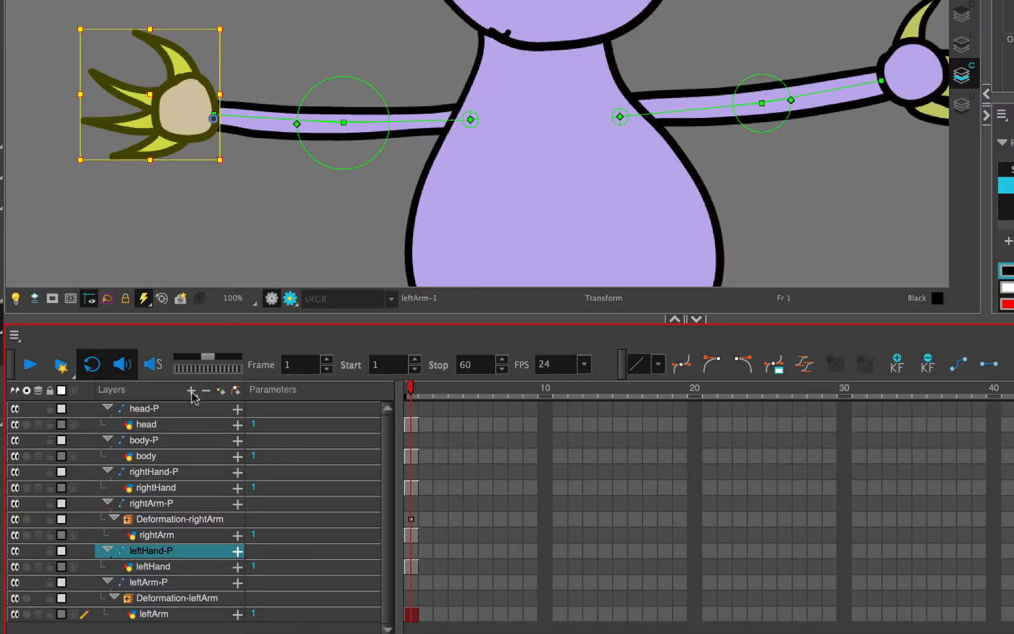
Step: Add a Kinematic Output as parent of the leftHand-P peg and rename it KinematicOutputLH
click(192, 391)
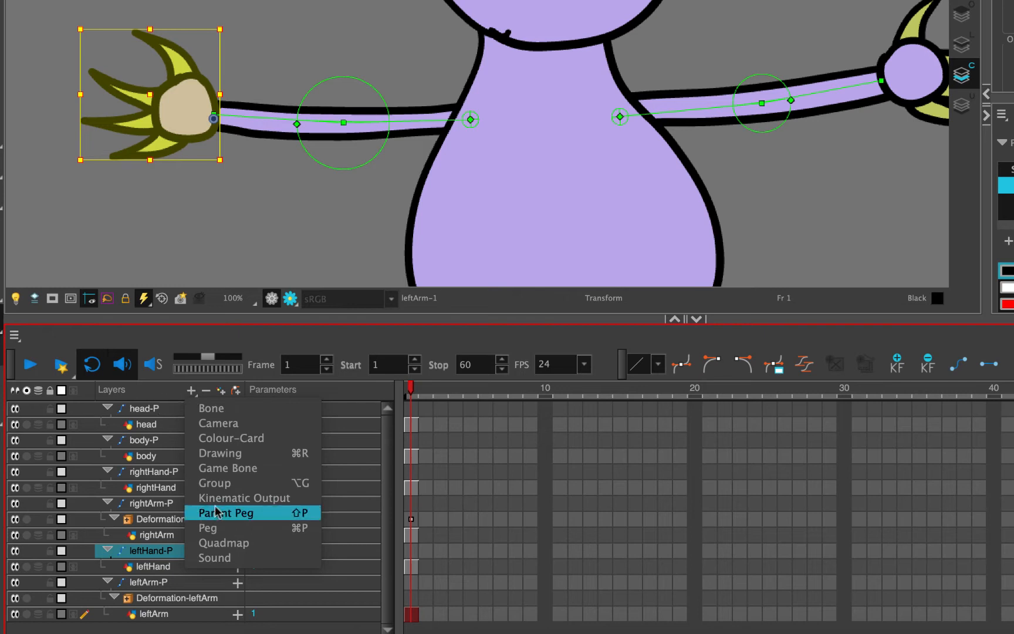
click(216, 497)
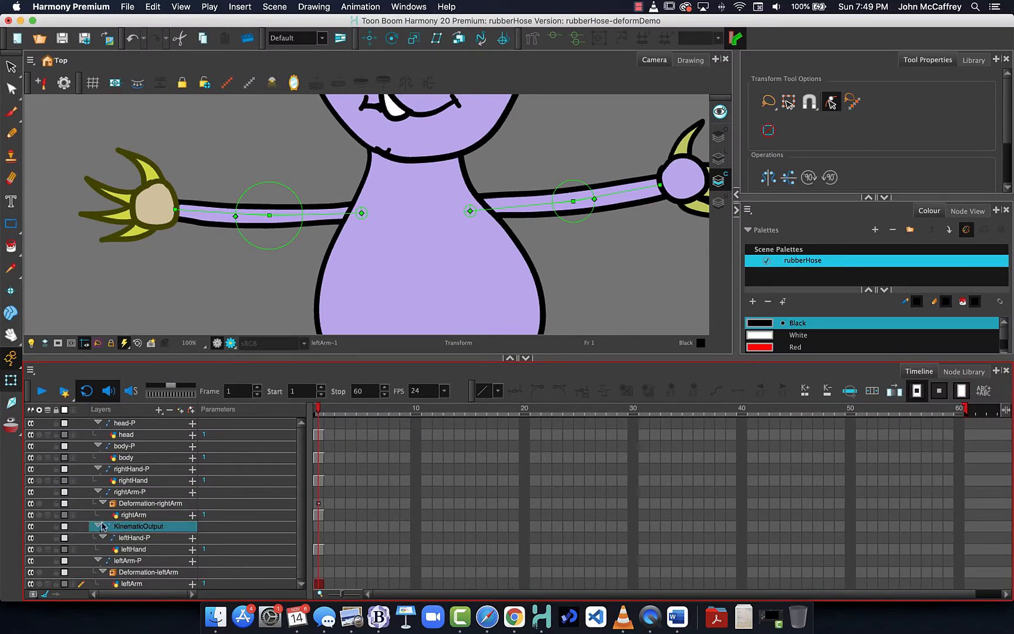
double_click(140, 526)
click(170, 527)
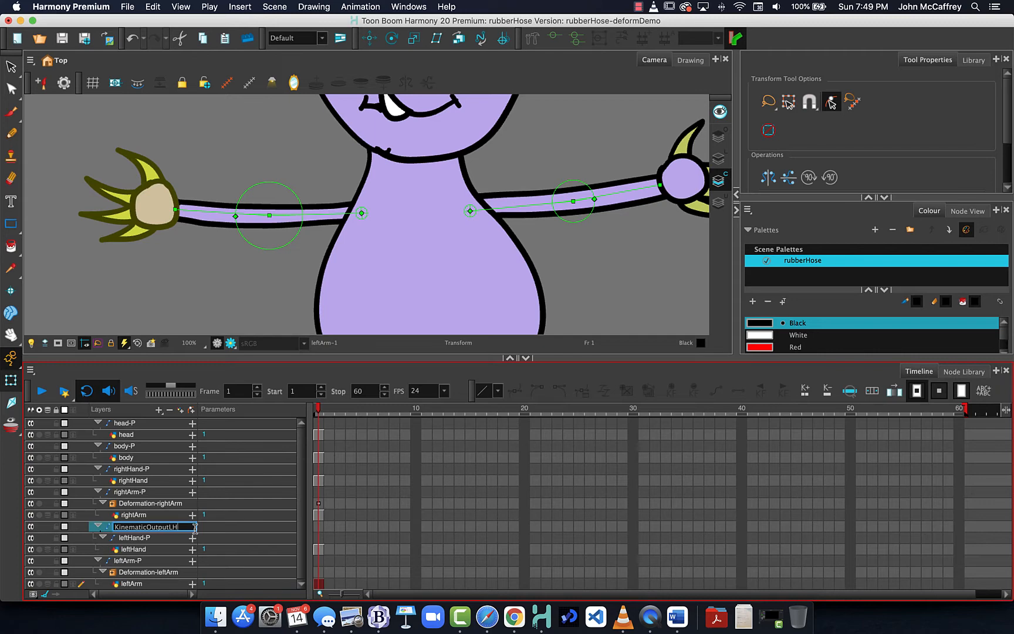
key(Return)
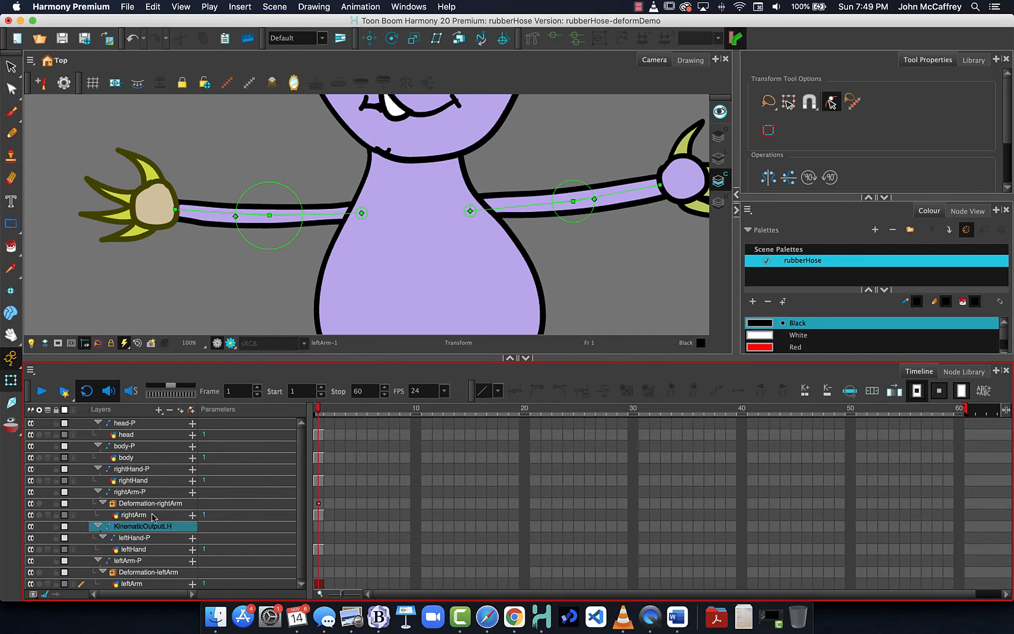
Step: Add a Kinematic Output as parent of the rightHand-P peg and rename it KinematicOutputRH
click(127, 469)
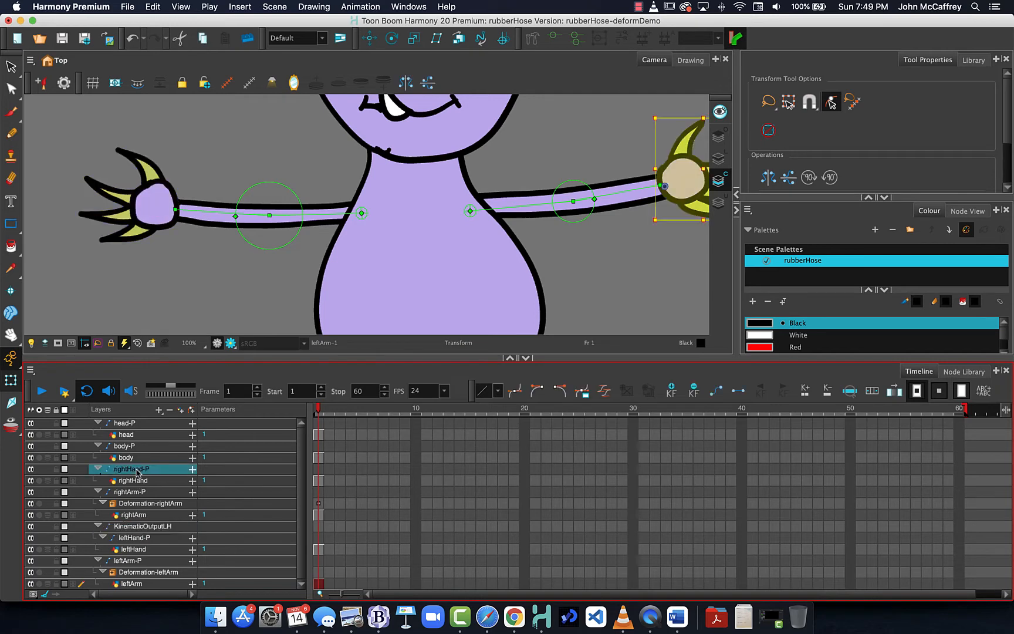
click(159, 411)
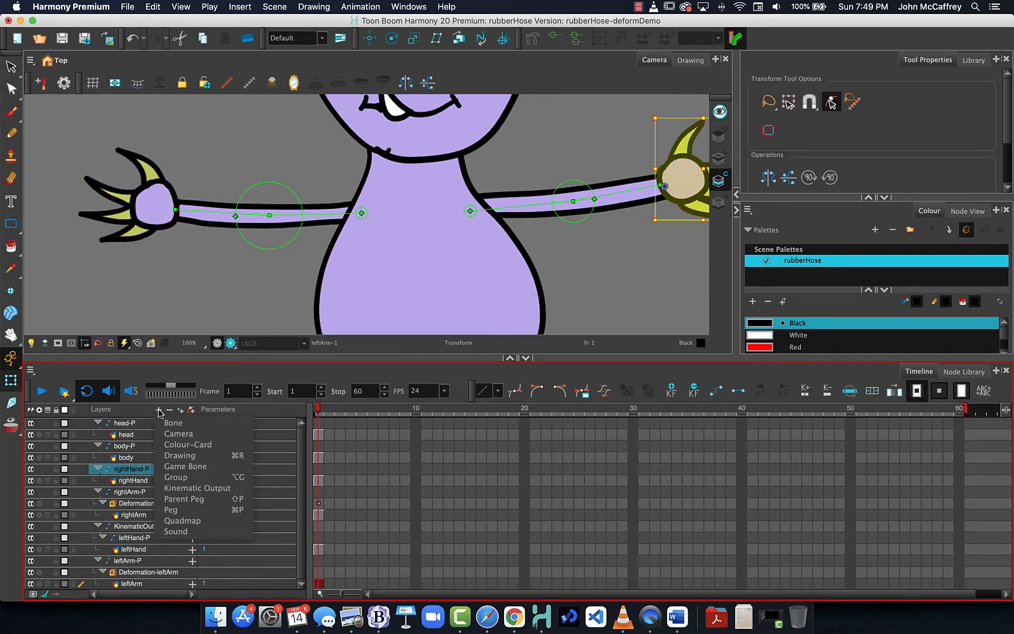
click(187, 490)
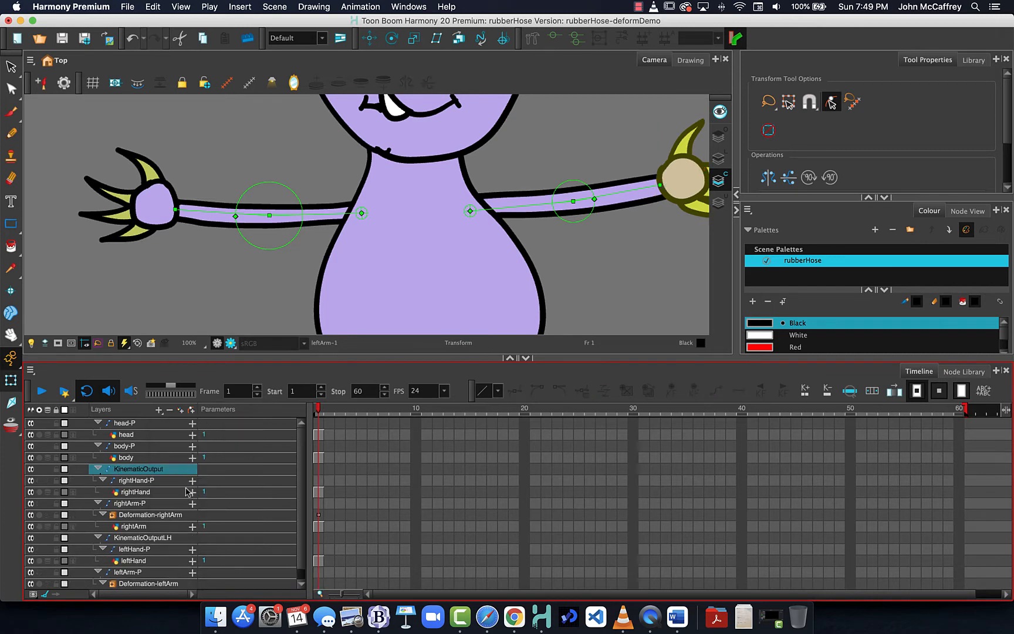
double_click(159, 470)
click(167, 469)
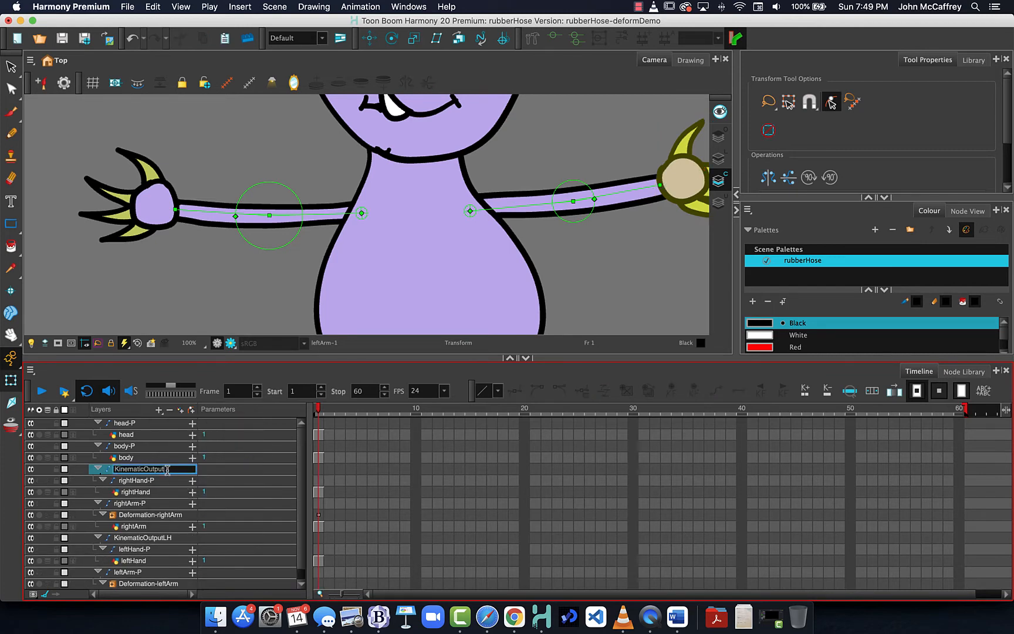
key(Return)
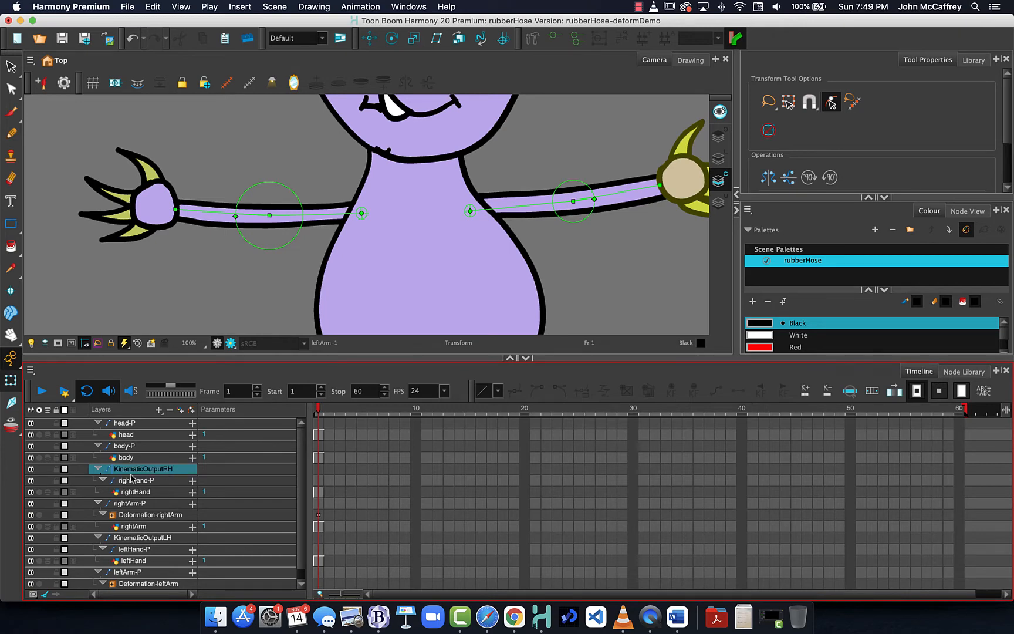
Step: Collapse both kinematic outputs and nest KinematicOutputRH under Deformation-rightArm and KinematicOutputLH under Deformation-leftArm
click(98, 469)
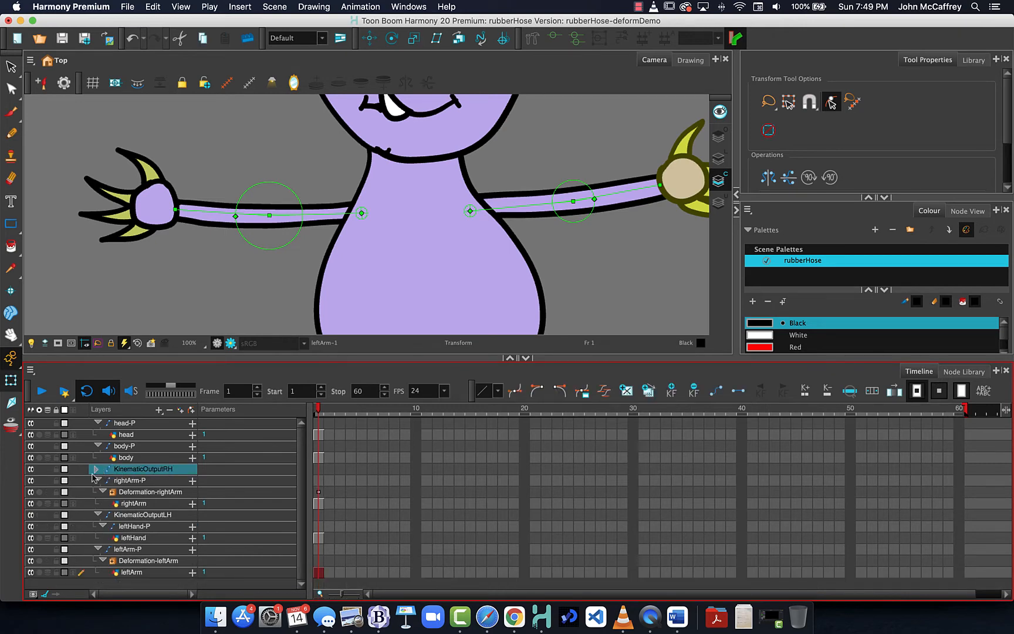
click(98, 515)
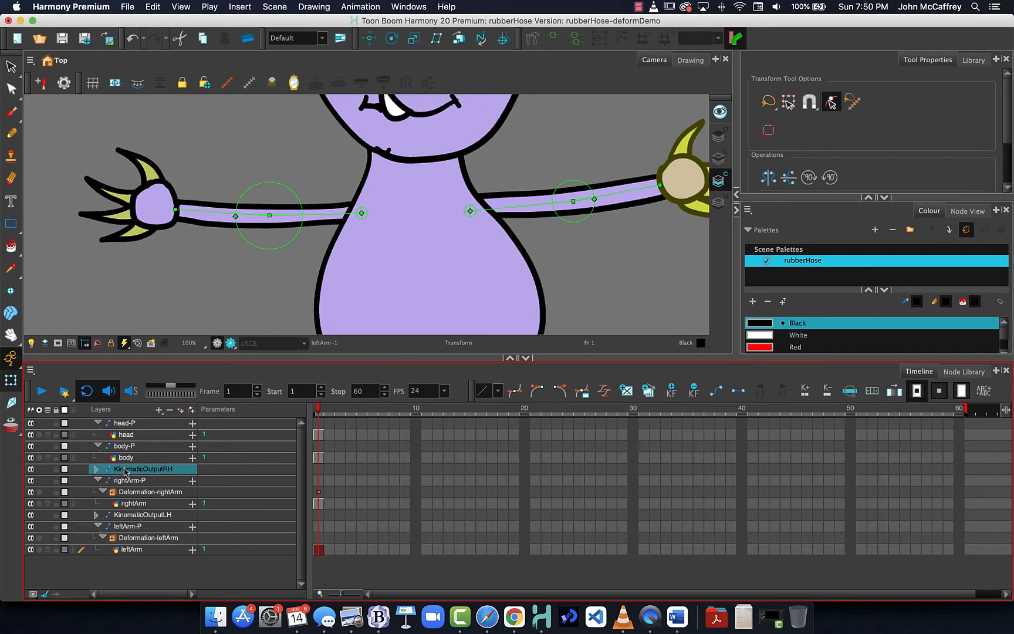
drag(125, 469, 134, 542)
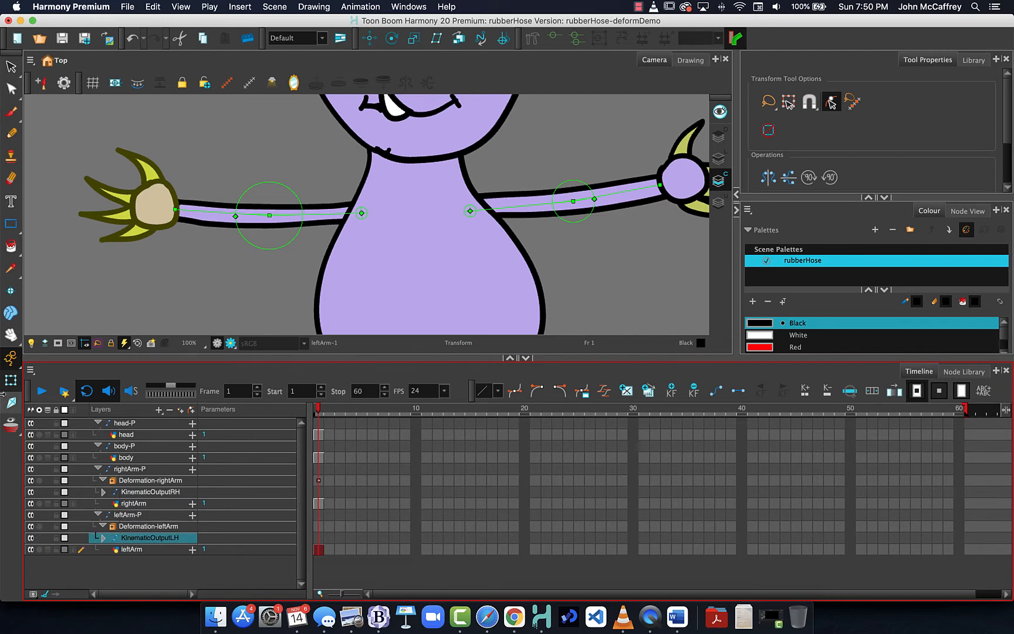
Step: Rotate the left hand slightly clockwise about its wrist pivot and clear the selection
click(151, 214)
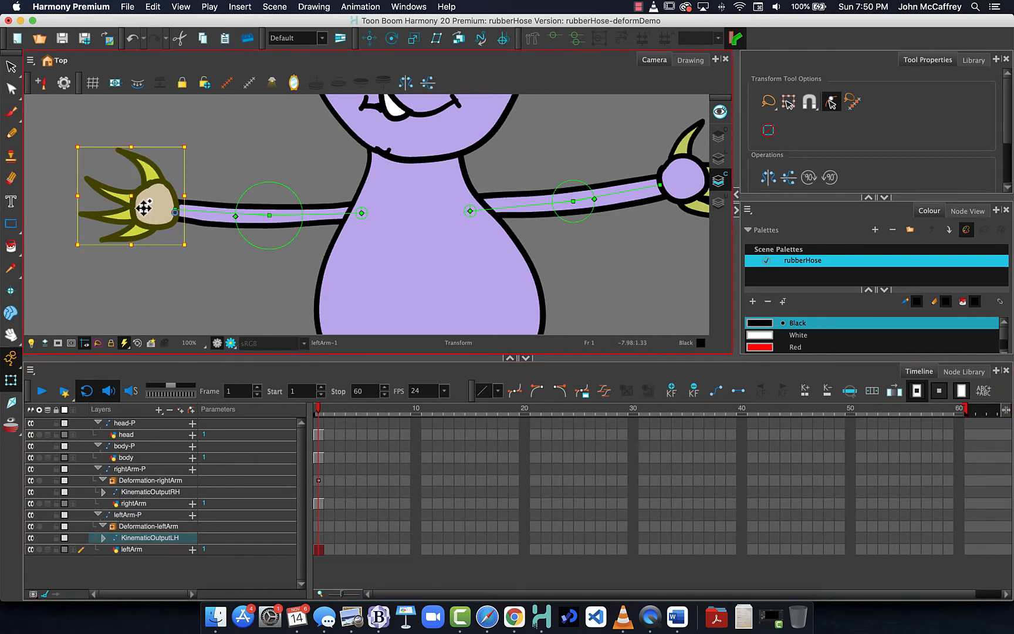
mouse_move(71, 144)
mouse_down()
mouse_move(40, 208)
mouse_move(84, 138)
mouse_up()
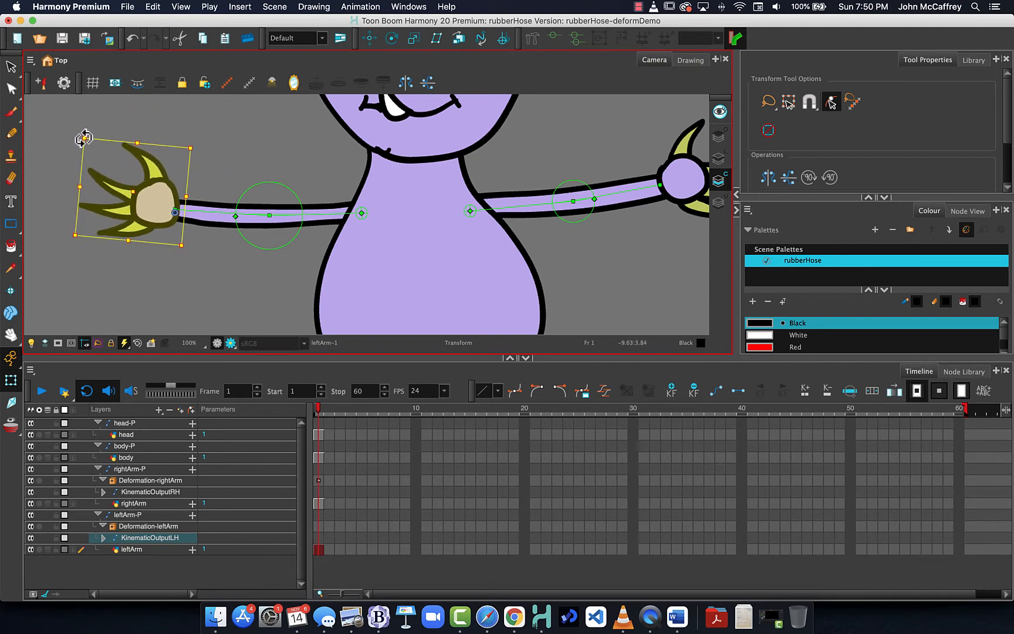
click(210, 253)
Step: Test the hand attachment by pulling the left arm's wrist point outward and up, and reset the arm's deformation
mouse_move(177, 210)
mouse_down()
mouse_move(135, 247)
mouse_move(188, 220)
mouse_move(159, 180)
mouse_move(120, 176)
mouse_move(194, 182)
mouse_move(162, 196)
mouse_move(172, 192)
mouse_move(169, 200)
mouse_up()
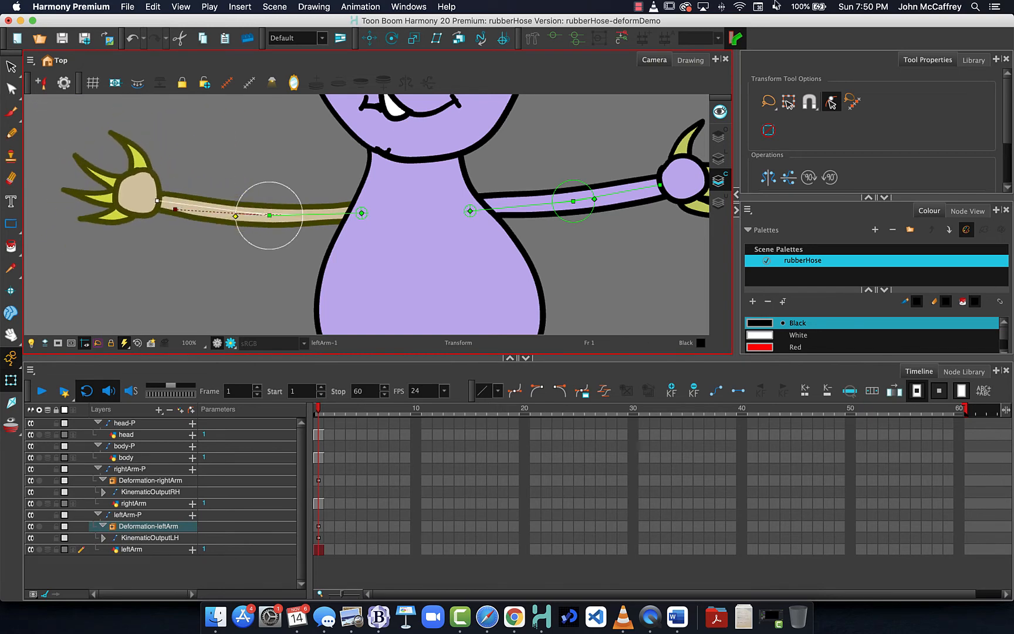
click(620, 43)
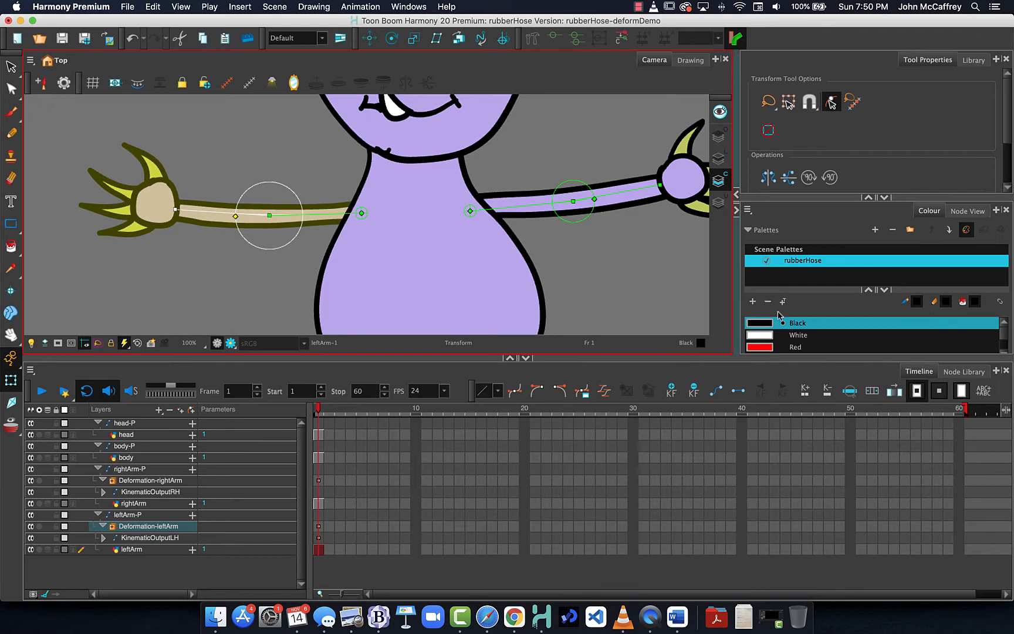
Step: Show the node network full screen and auto-arrange all nodes upward from the Display node
click(980, 214)
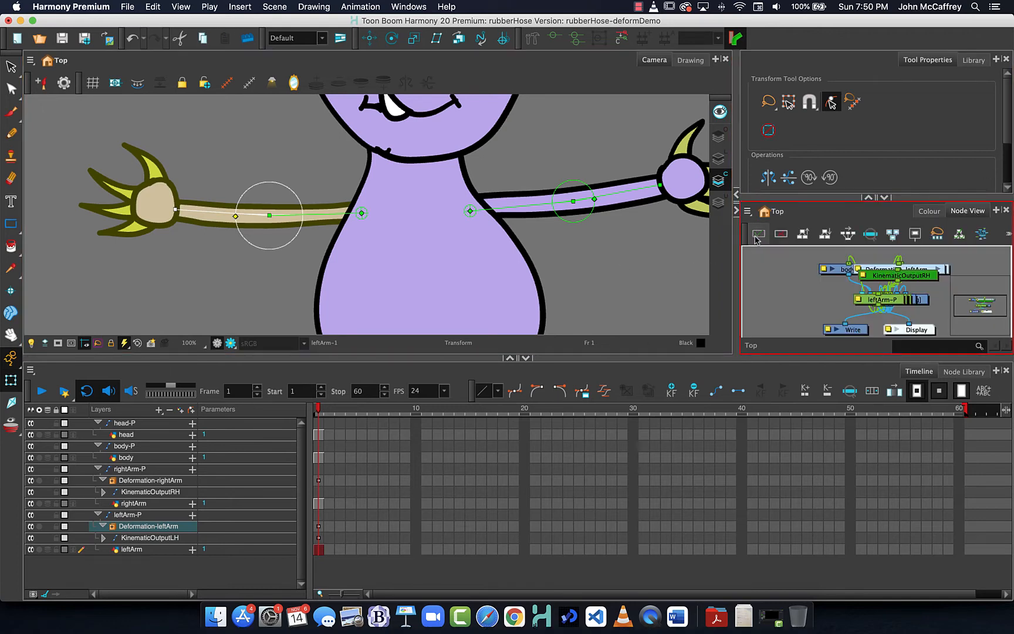
key(super+f)
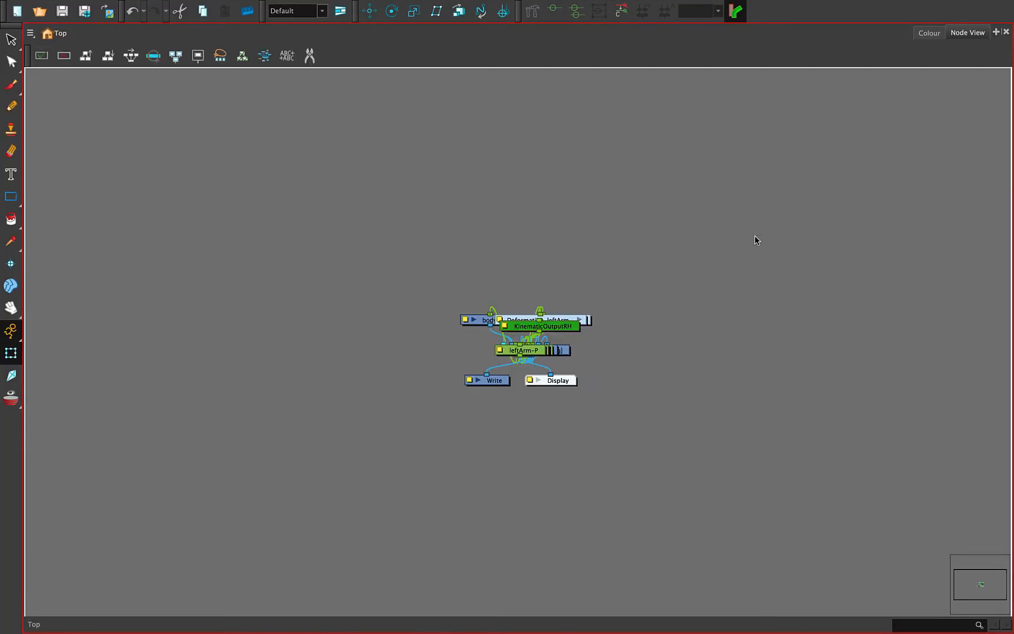
click(562, 384)
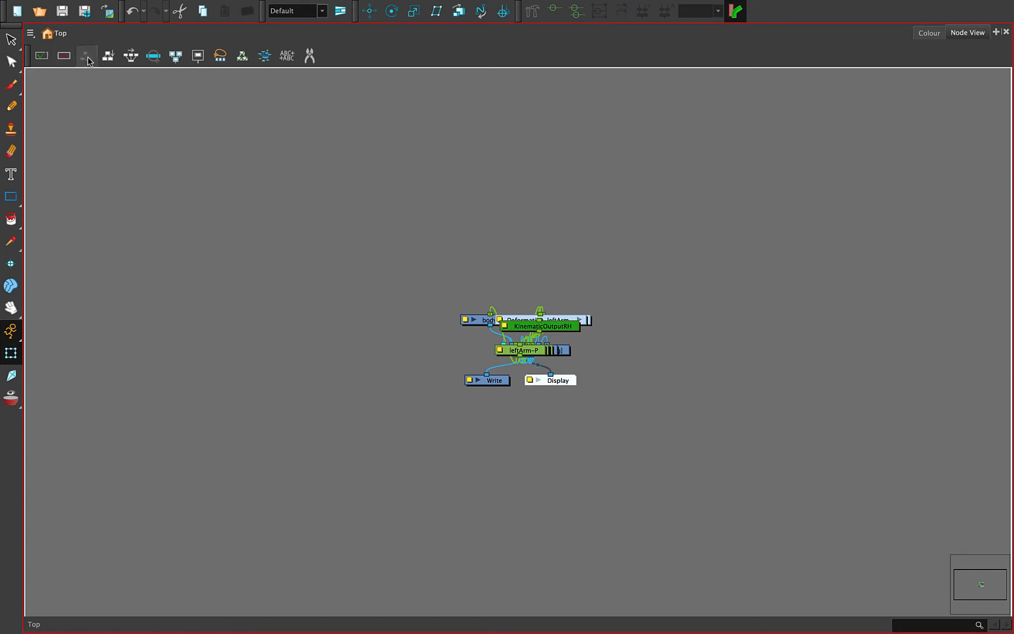
click(86, 55)
click(522, 334)
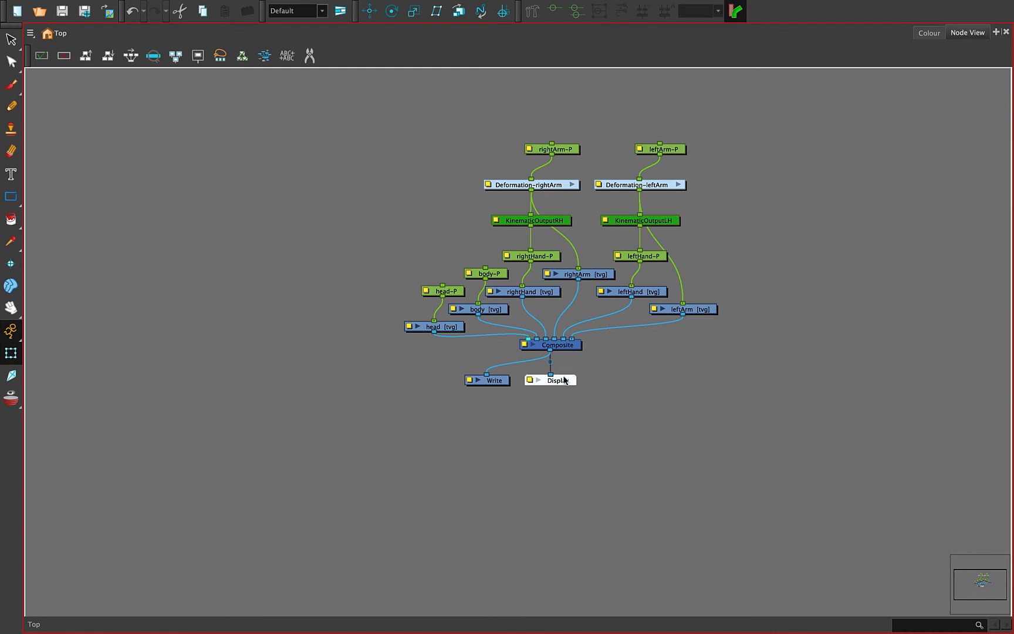
Step: Move the Composite, Write and Display nodes together farther down, away from the drawing nodes, and clear the selection
drag(609, 346, 498, 405)
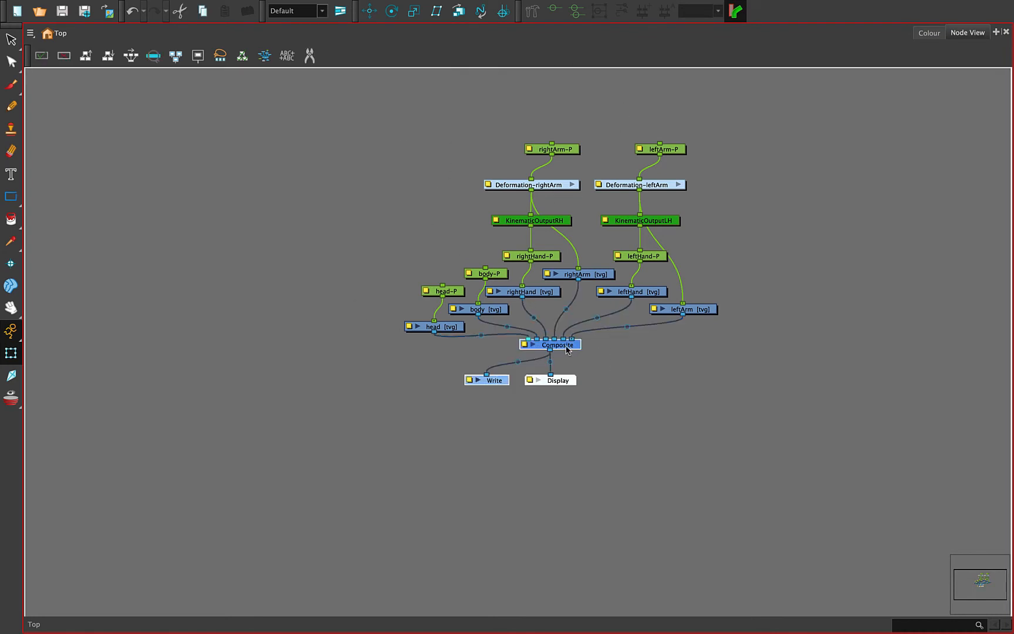
drag(566, 346, 588, 410)
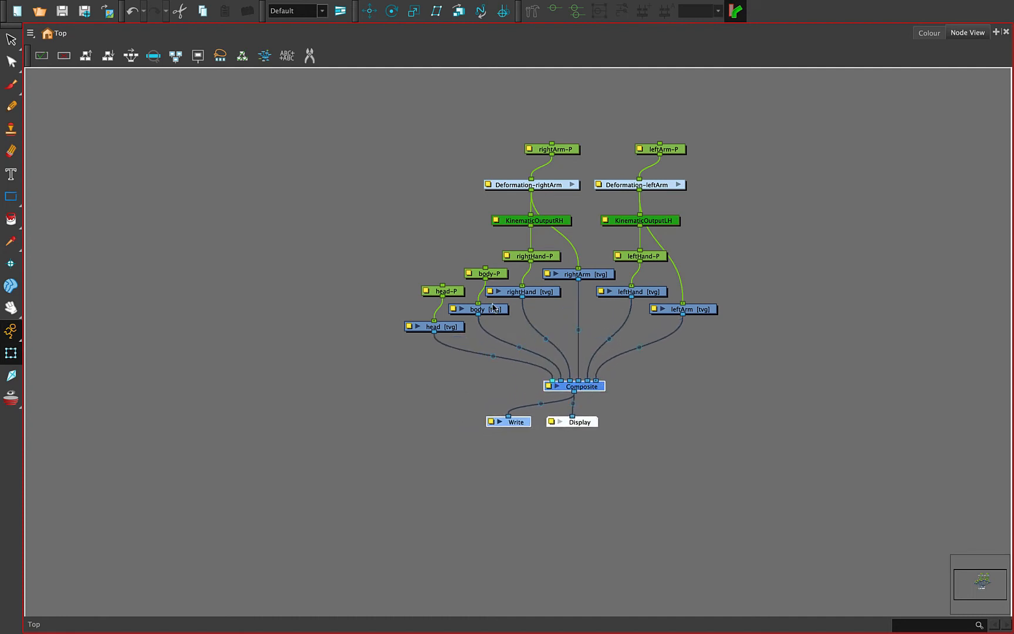
click(397, 110)
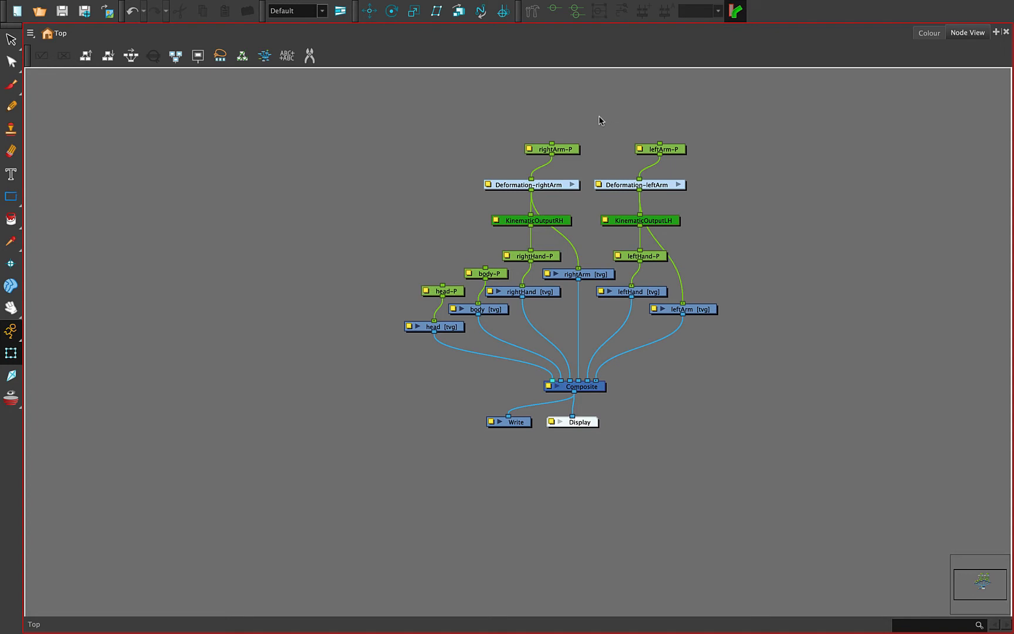
Step: Add a peg named Master-P and place it centred above the rightArm-P and leftArm-P pegs
key(ctrl+p)
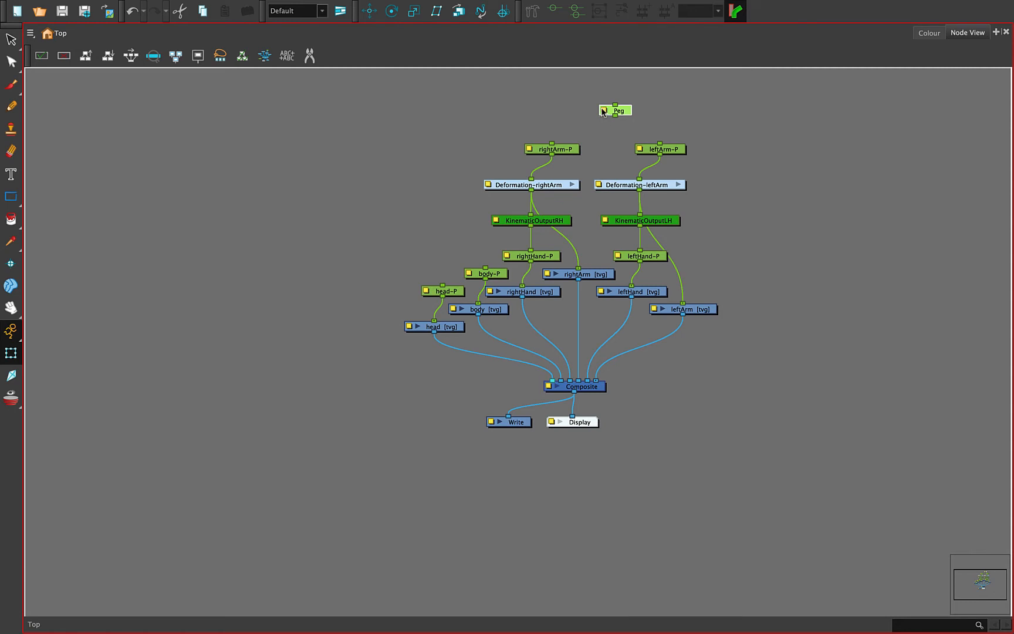
double_click(603, 112)
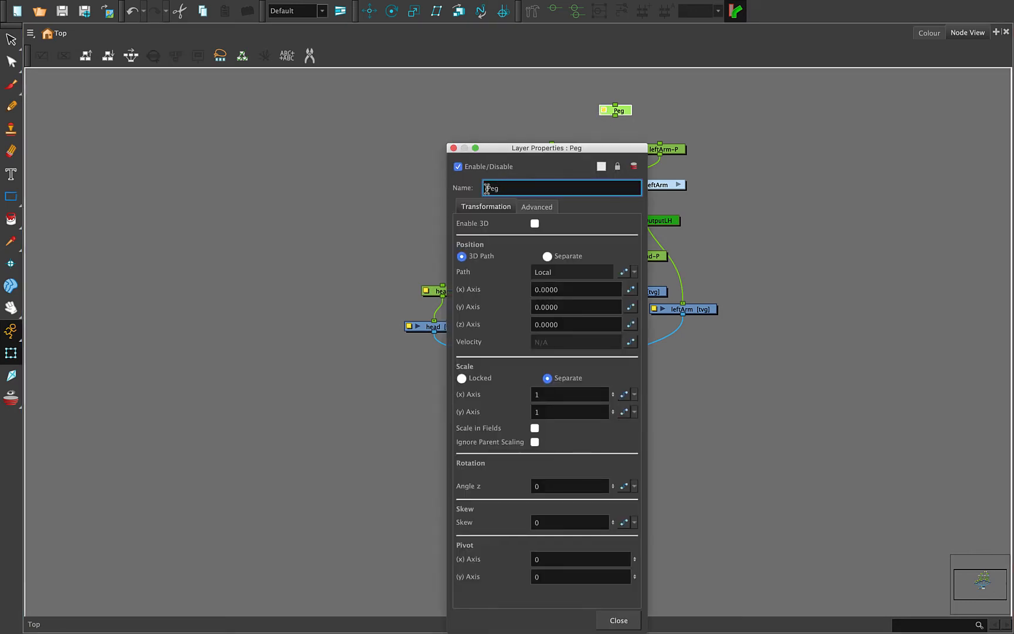
text(Master-P)
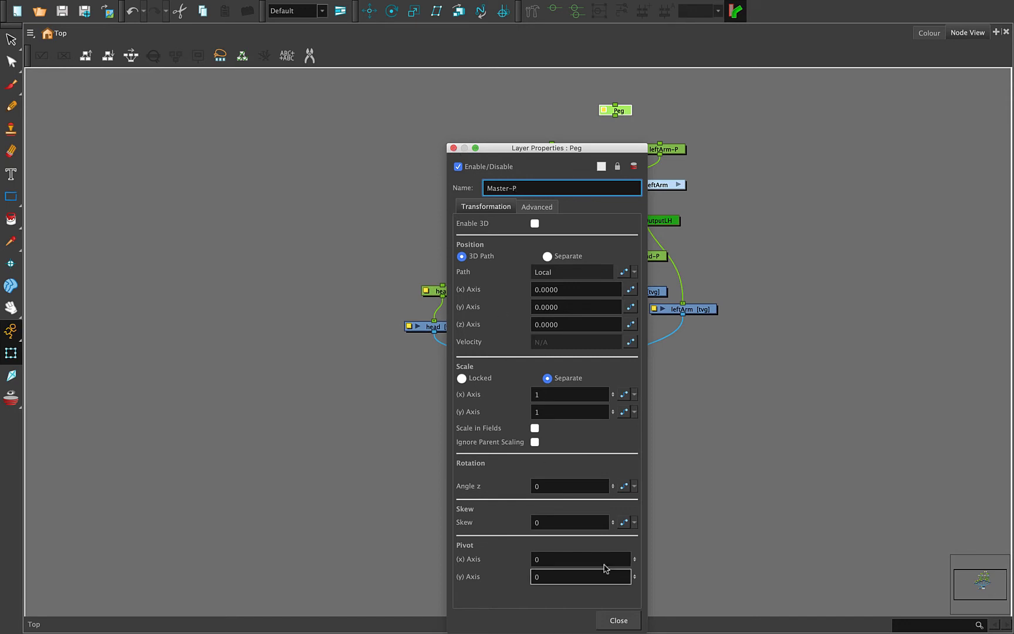
click(631, 619)
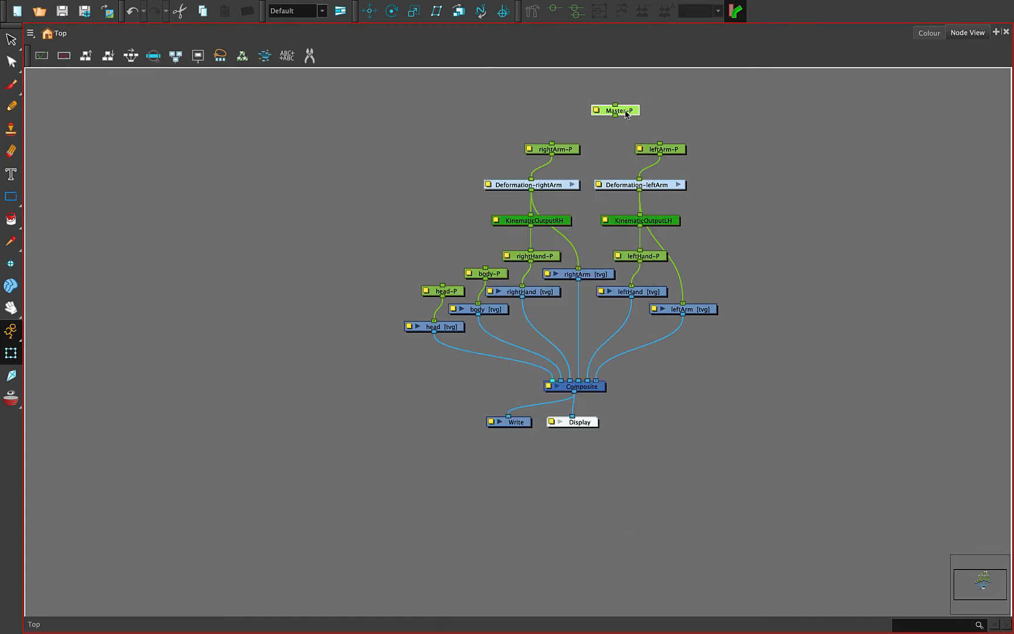
drag(626, 110, 596, 96)
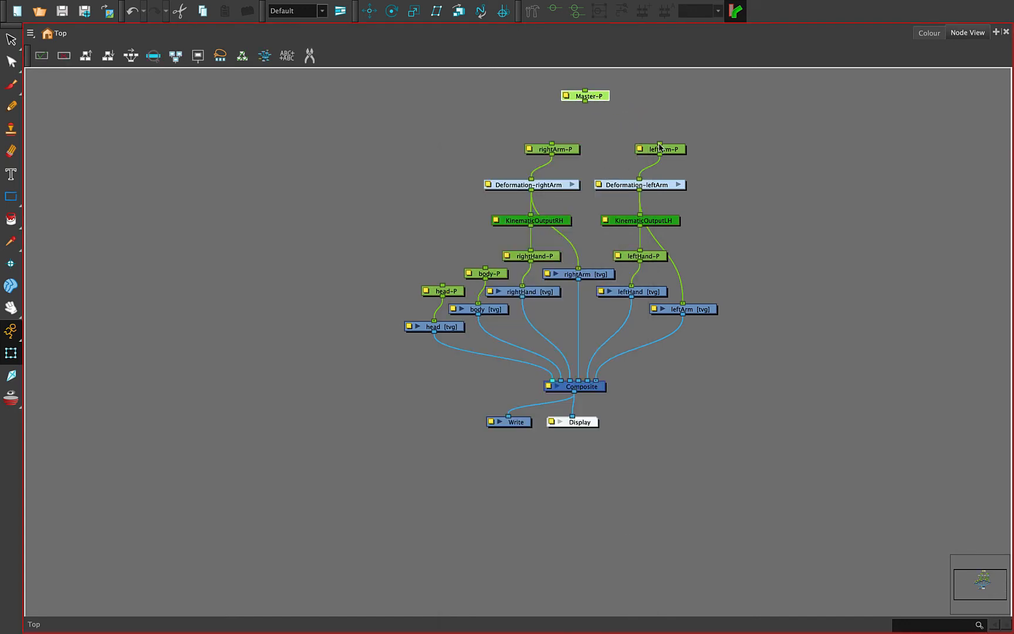
Step: Connect the leftArm-P, rightArm-P, body-P and head-P pegs to Master-P as their parent
drag(660, 144, 585, 101)
drag(552, 145, 586, 102)
drag(485, 270, 586, 102)
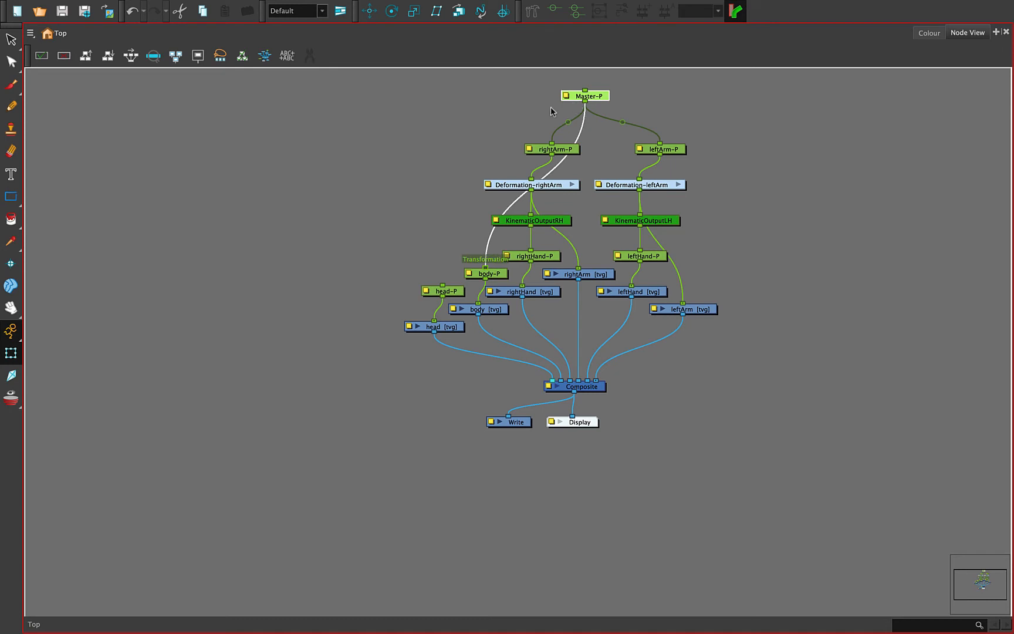
drag(442, 285, 581, 101)
Step: Group all the character's pegs, deformations, kinematic outputs and drawings using Group Selection With Composite
drag(380, 91, 740, 349)
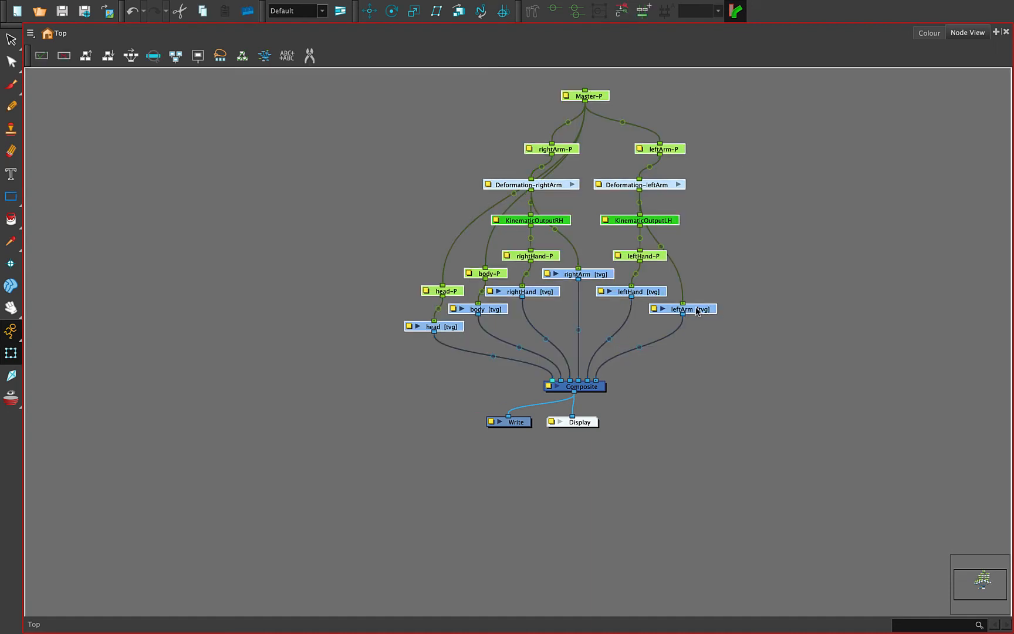
right_click(697, 311)
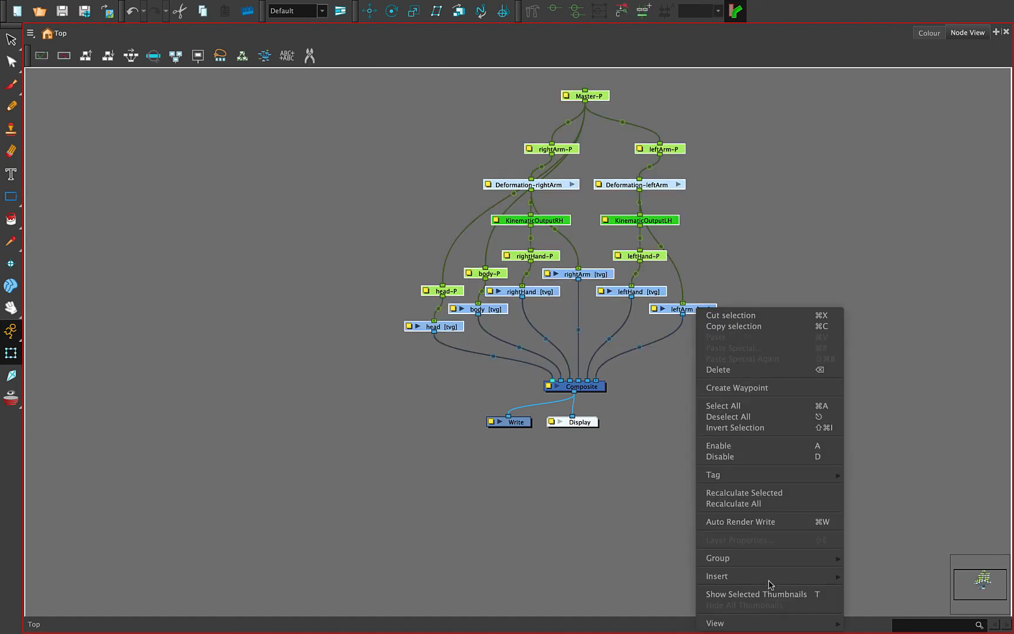
mouse_move(761, 561)
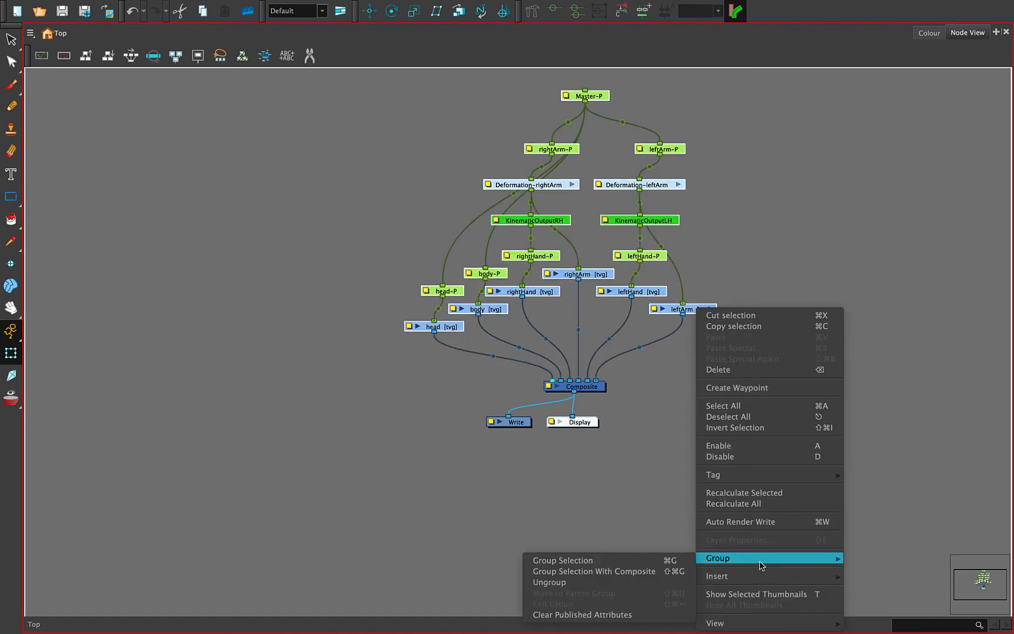
click(663, 571)
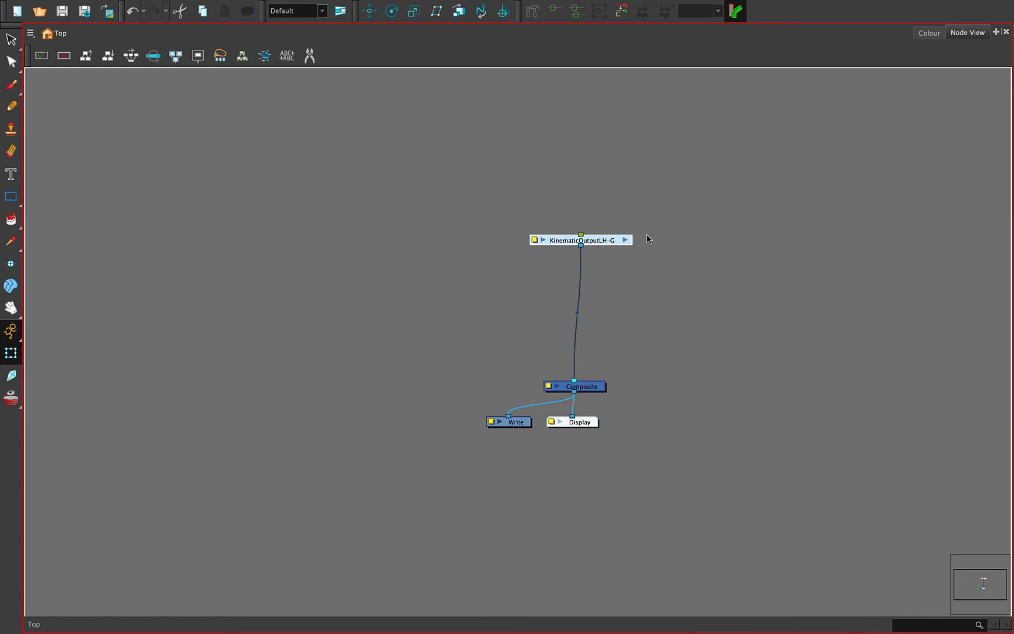
Step: Rename the new group as deformCharacter-G and move its node closer above the Composite
click(534, 240)
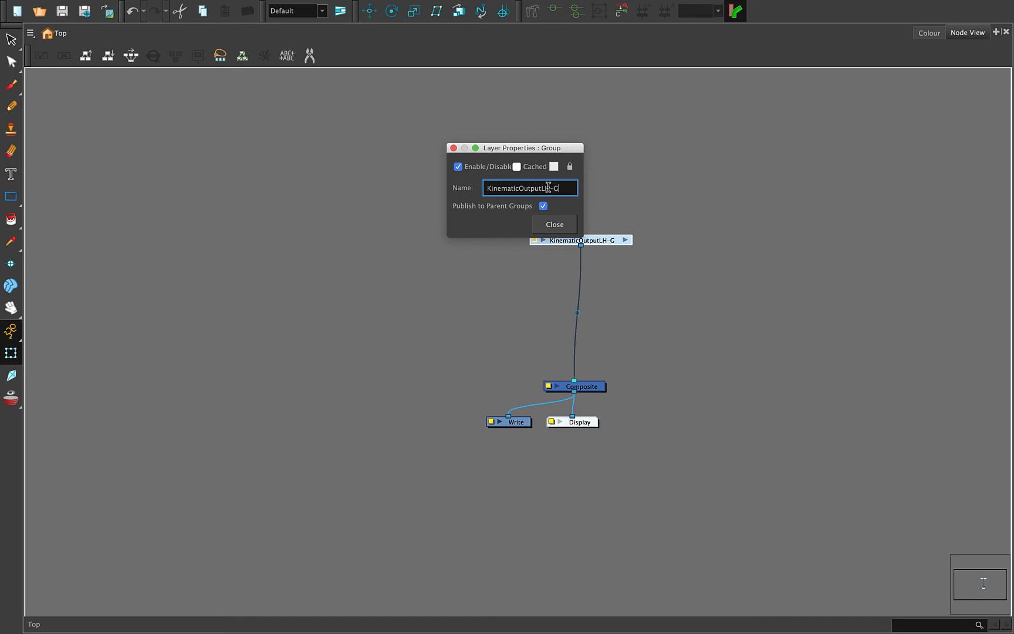
drag(550, 187, 464, 180)
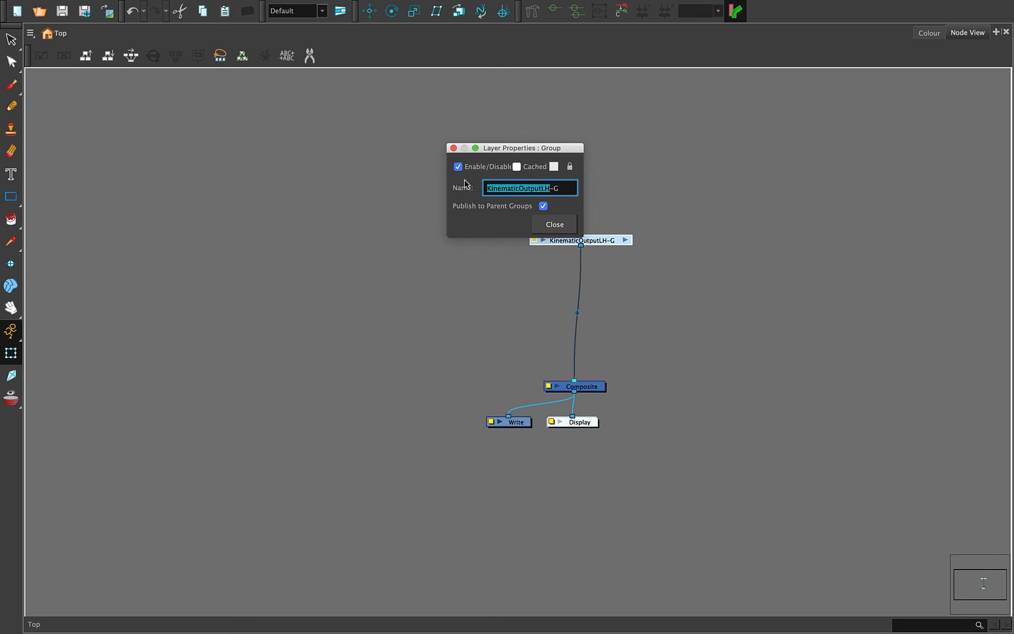
text(deformCharacter)
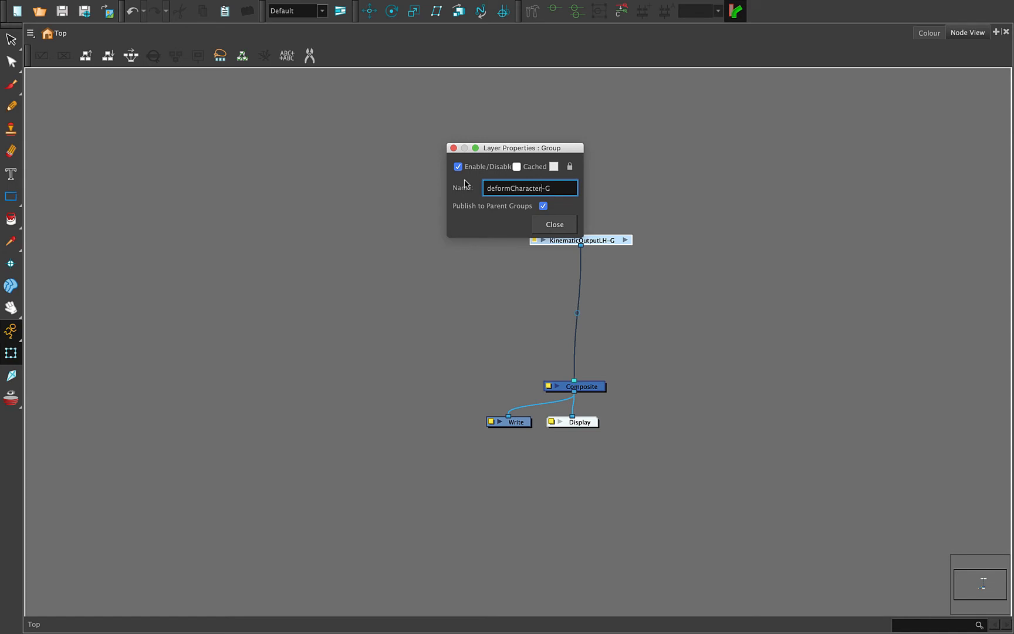
key(Return)
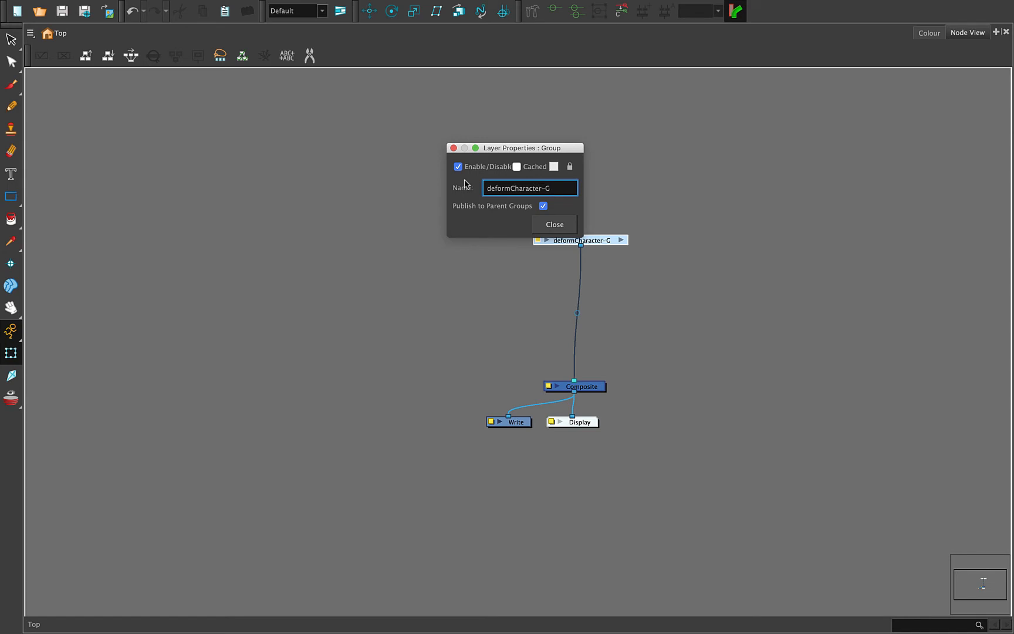
click(555, 229)
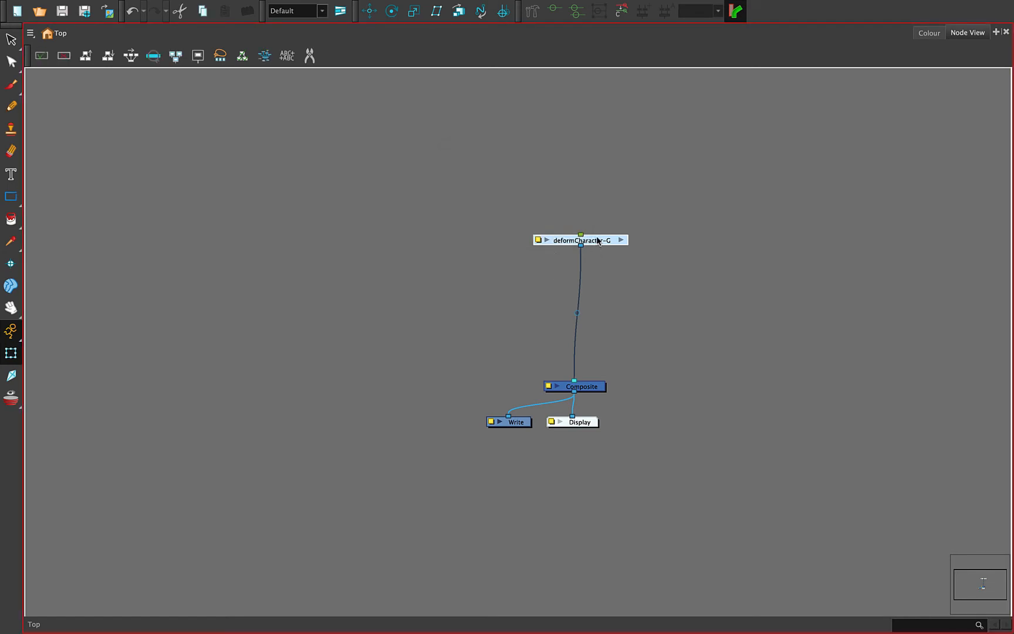
drag(598, 241, 552, 322)
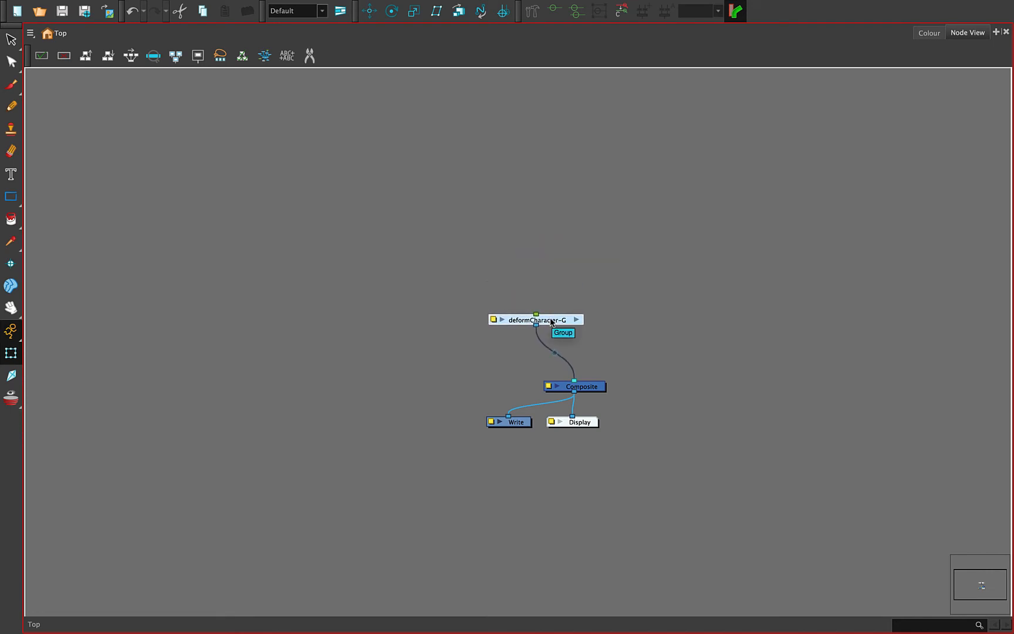
Step: Return to the full workspace and check the grouped character in the camera view by selecting its body, hands and head individually
key(super+f)
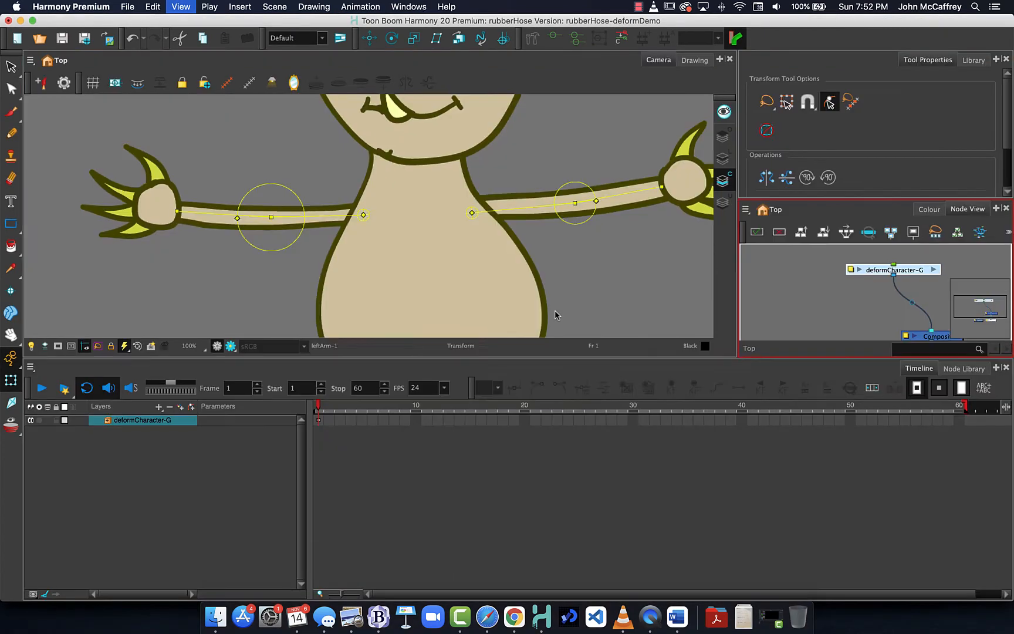
scroll(446, 257, down, 3)
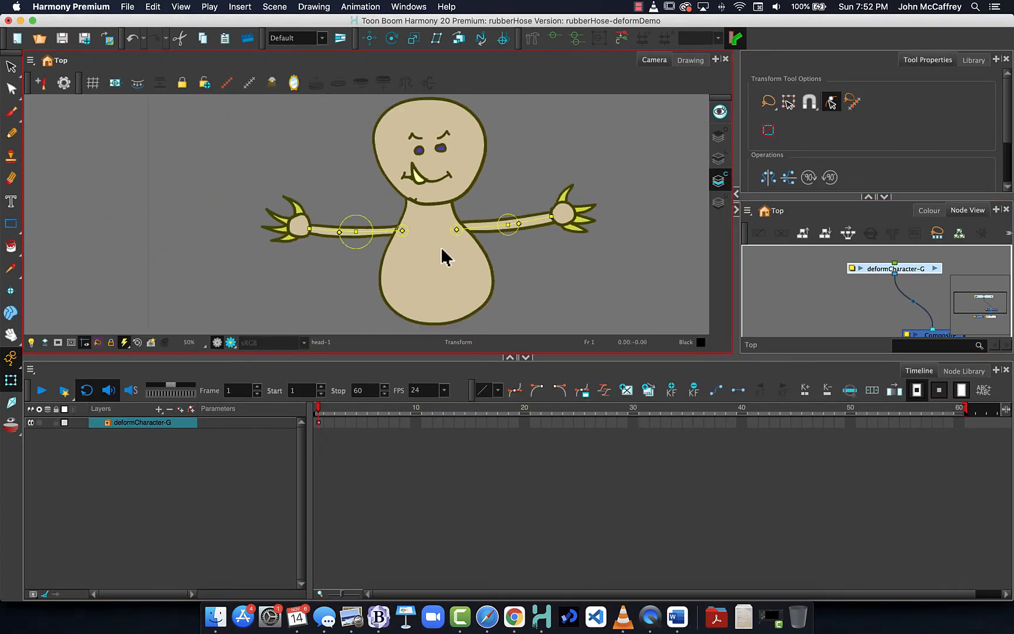
click(217, 236)
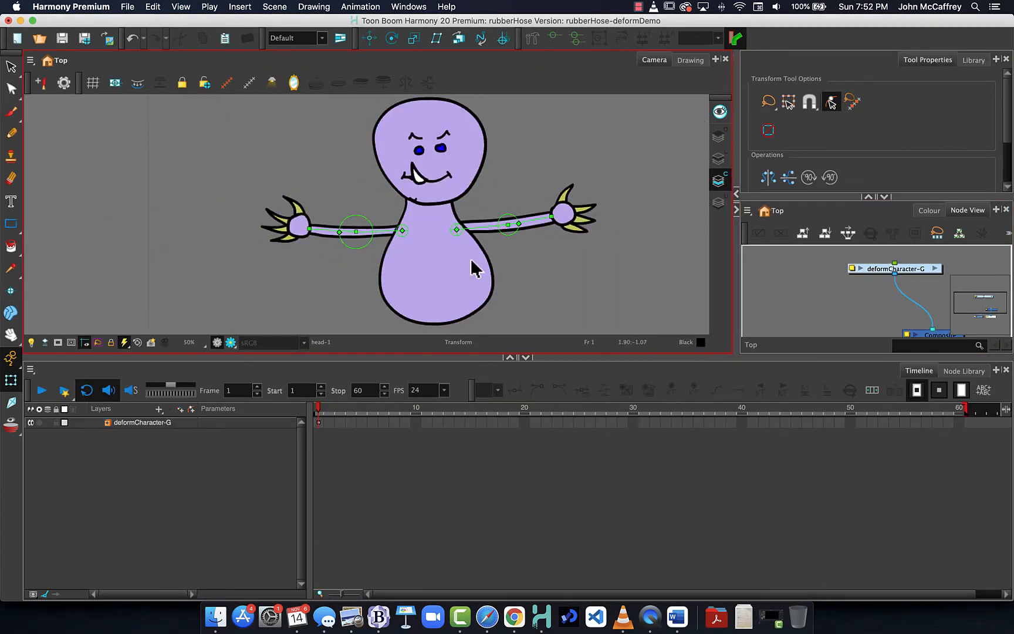
click(421, 270)
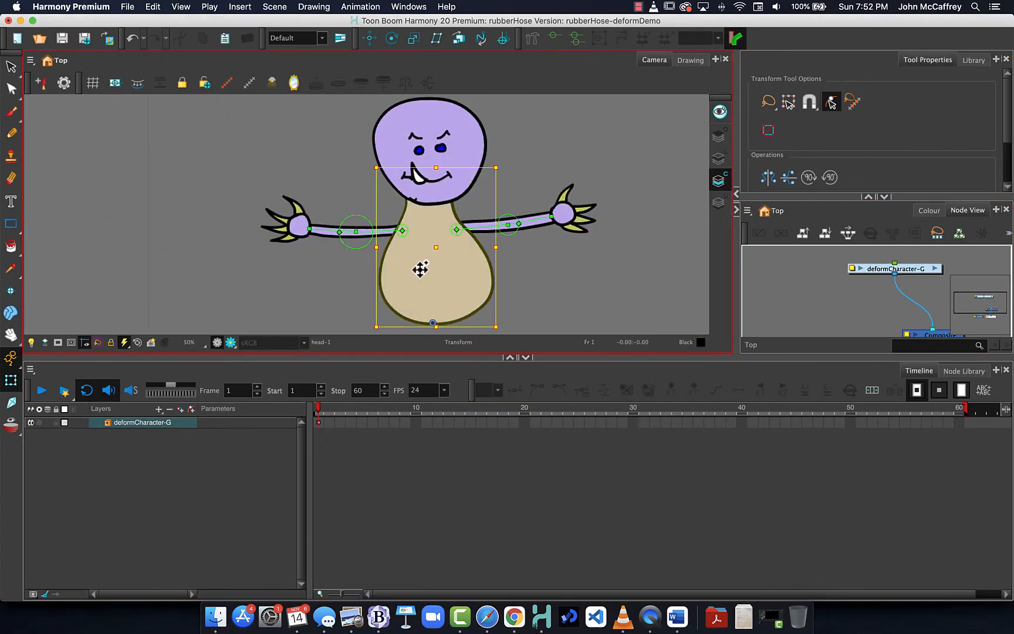
click(299, 223)
click(429, 109)
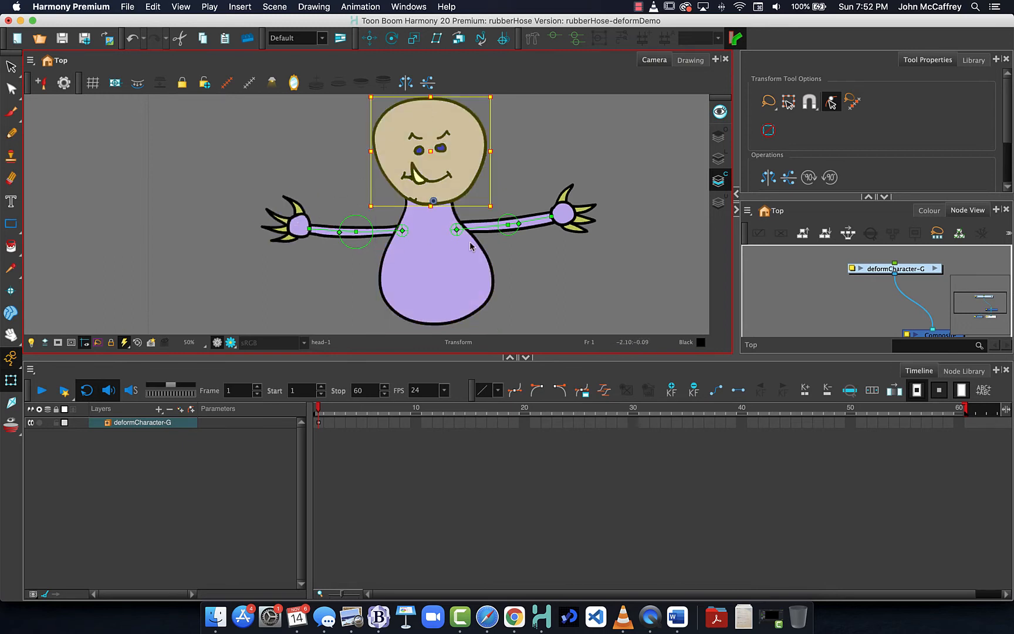
click(563, 213)
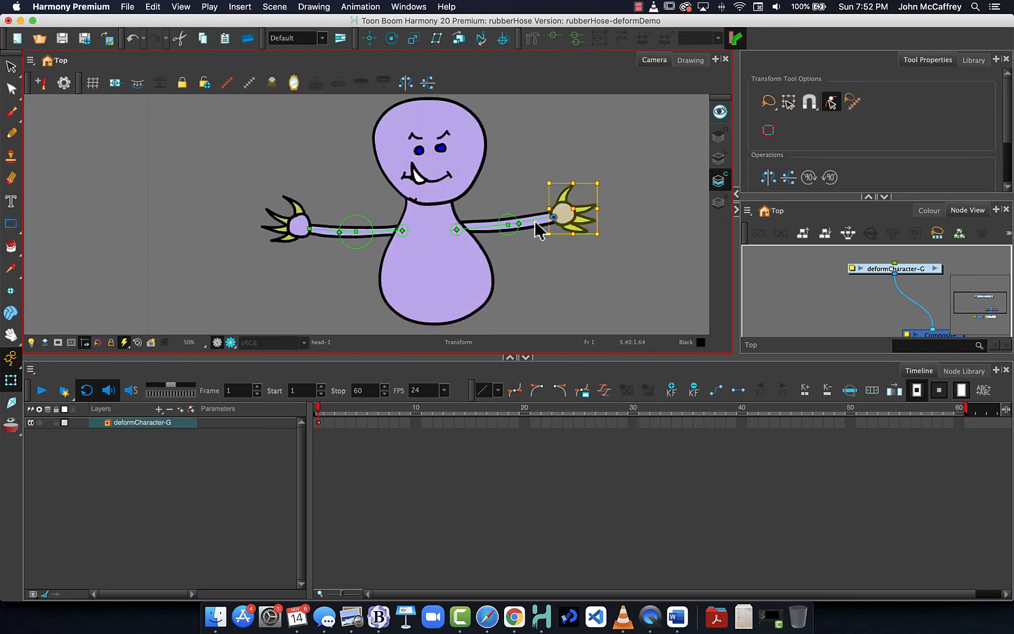
click(547, 273)
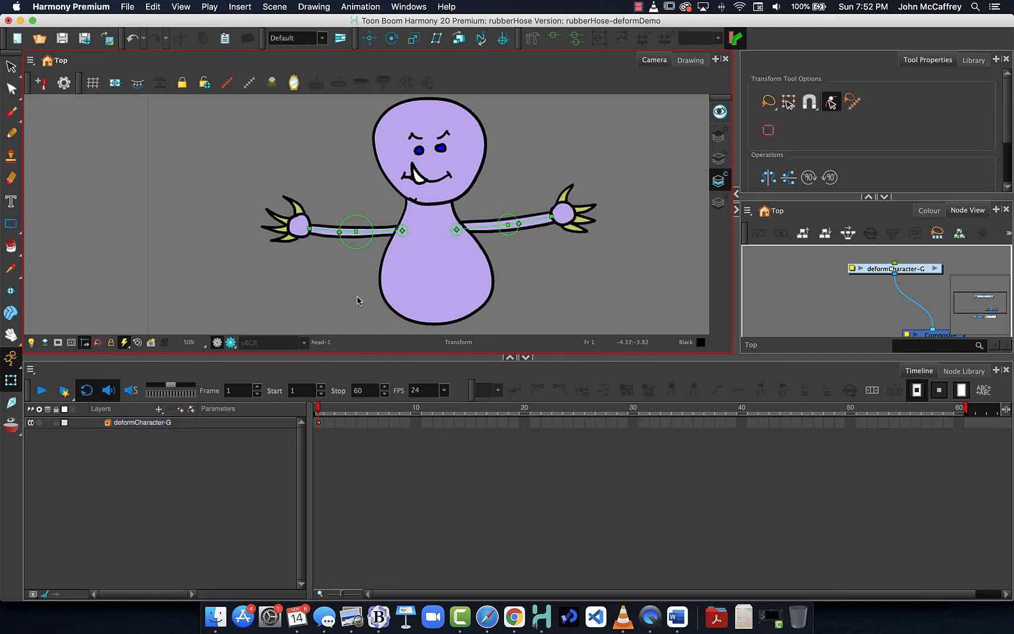
Step: Extend the exposure of the deformCharacter-G group from frame 1 through frame 60
click(318, 424)
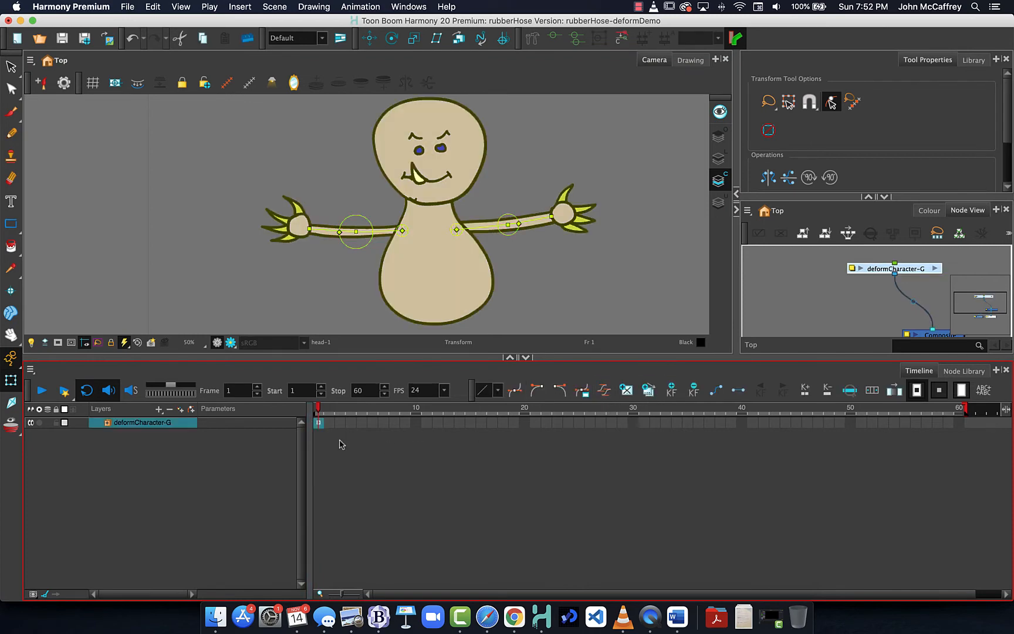
click(955, 423)
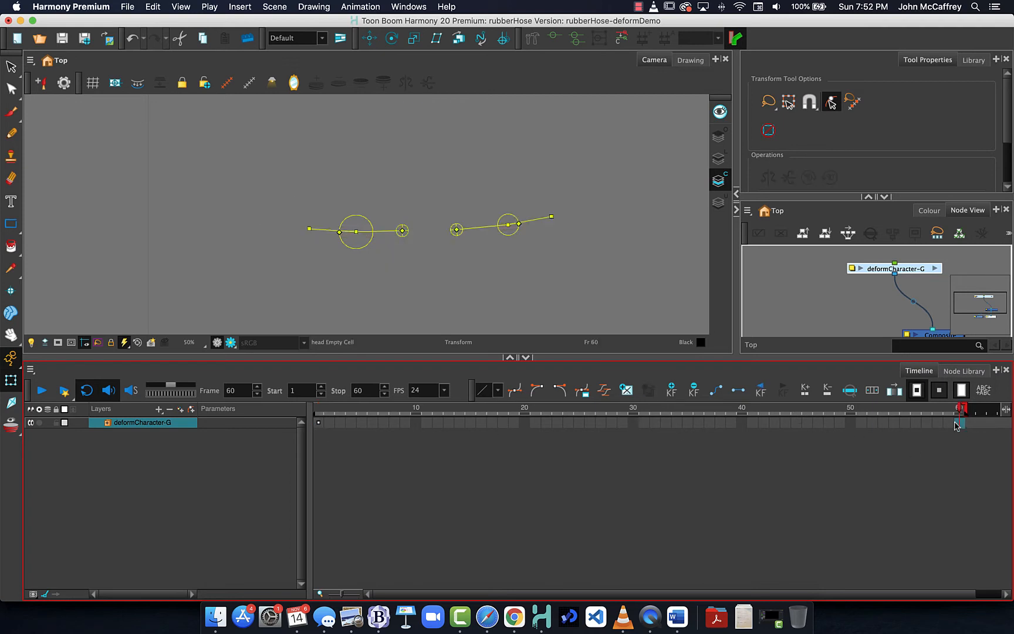
key(F5)
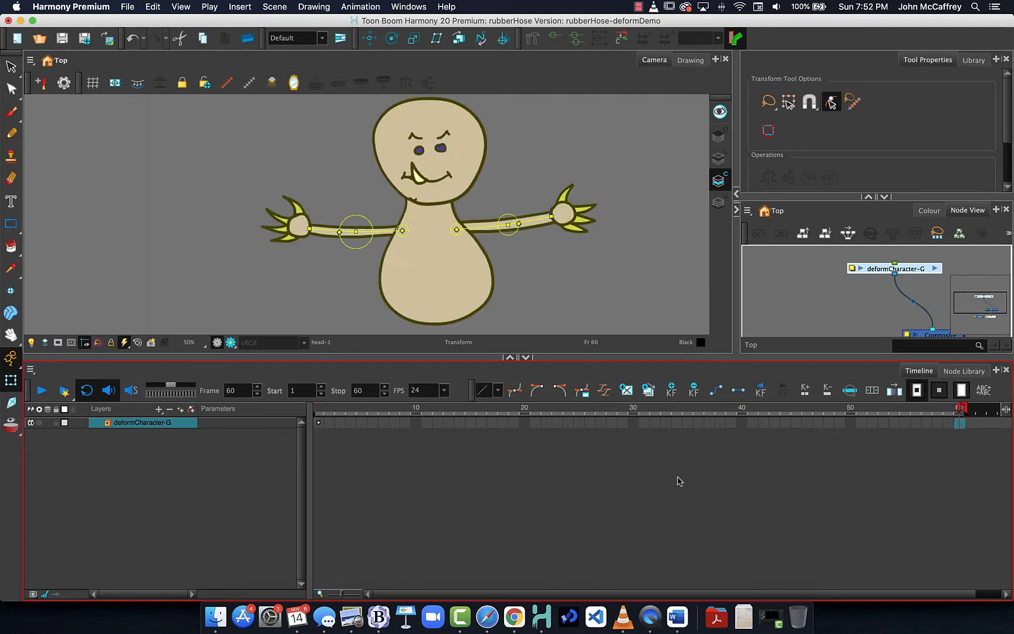
Step: Add a keyframe for the deformCharacter-G group at frame 2 and clear the selection
click(317, 410)
click(329, 424)
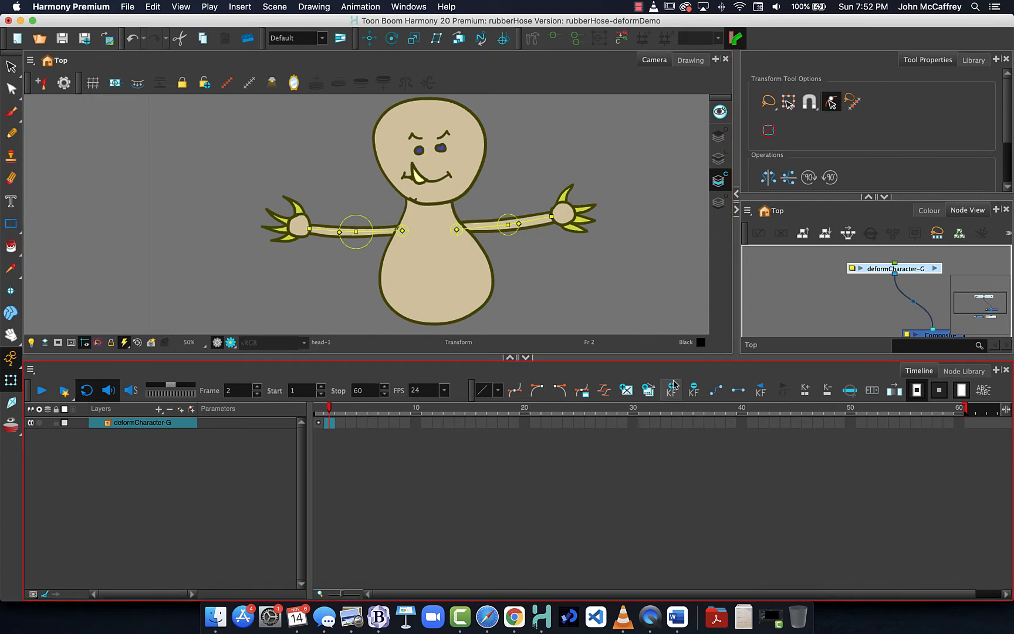
click(262, 235)
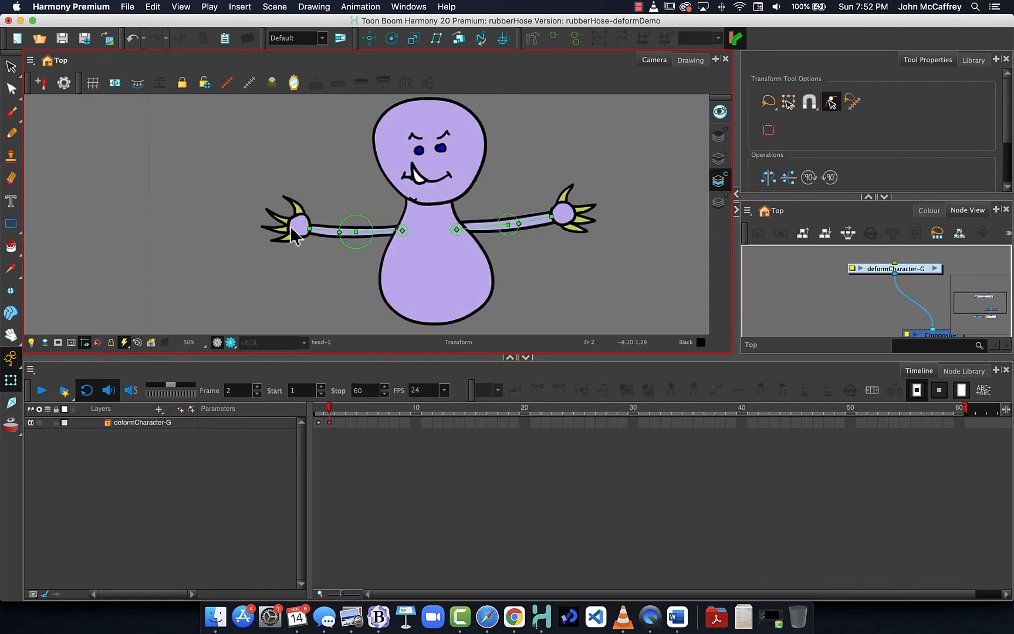
Step: Bend the left-side arm so its hand rises at frame 2, and raise the right-side hand likewise at frame 3
drag(310, 230, 341, 200)
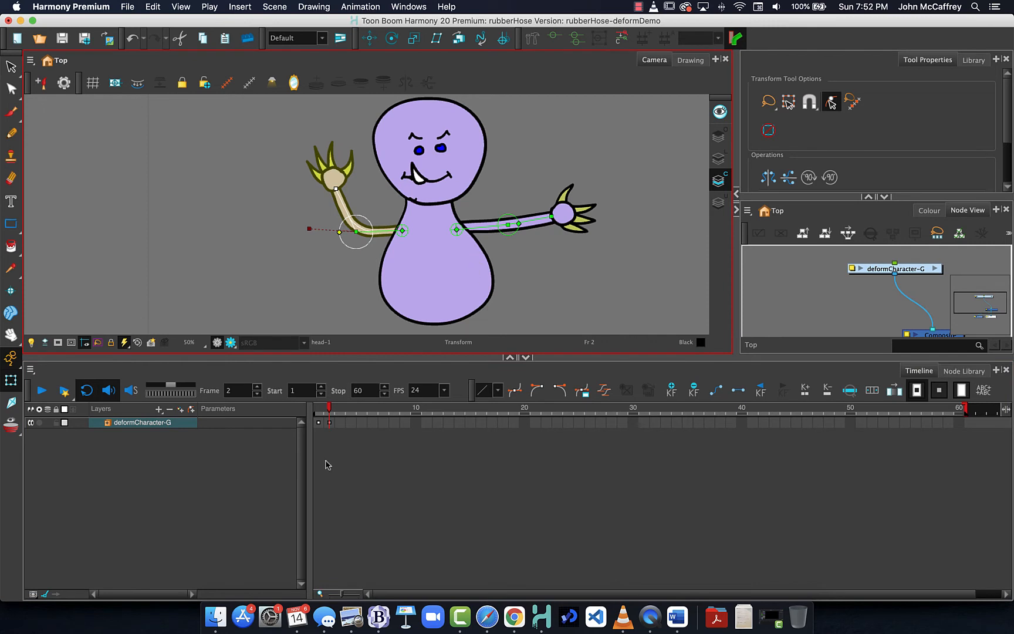
click(339, 424)
click(528, 247)
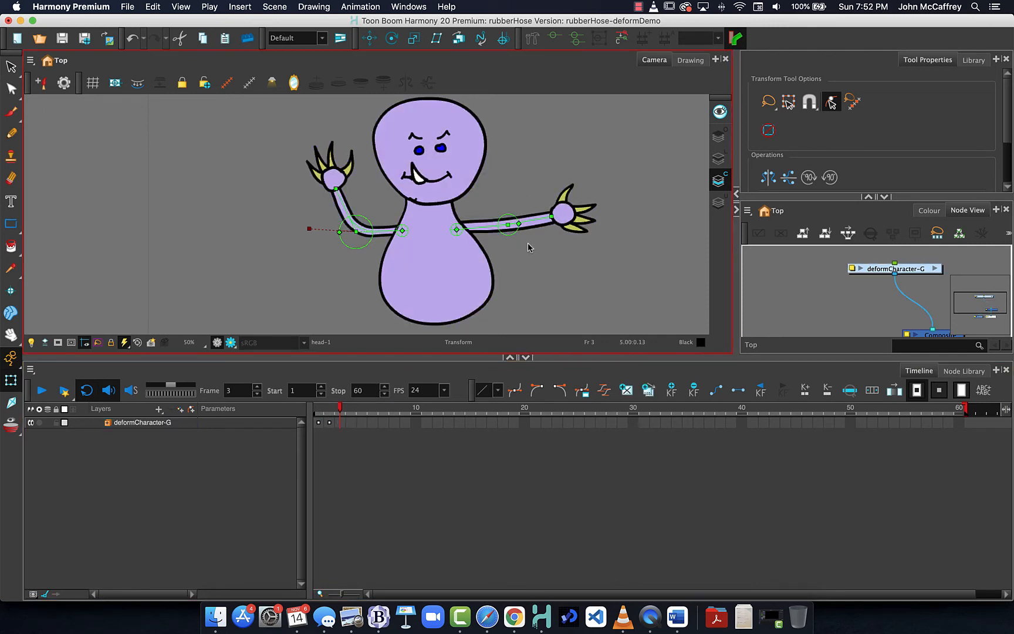
click(530, 224)
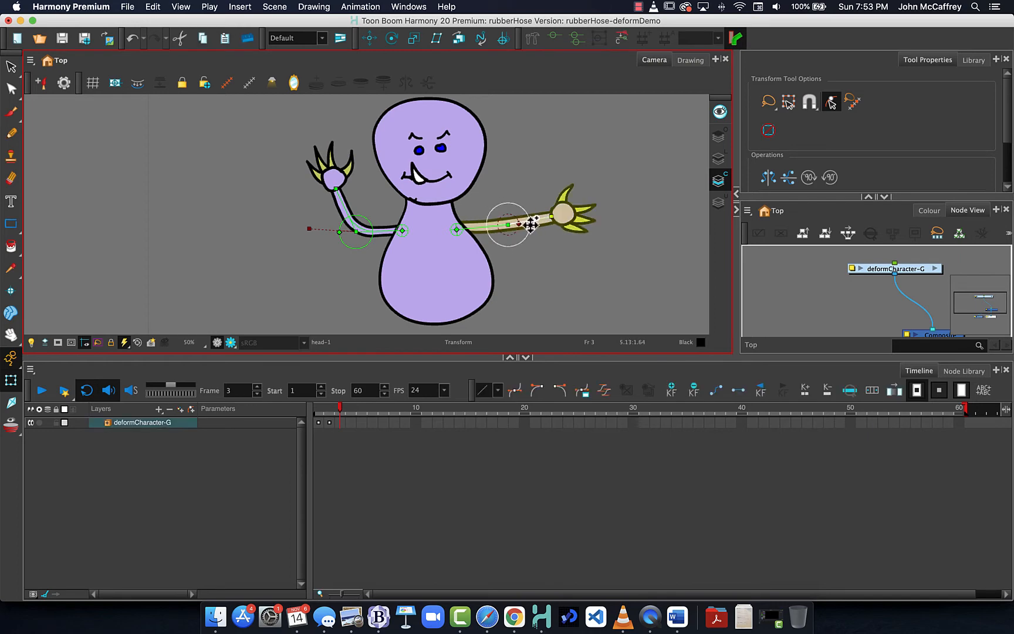
click(530, 223)
drag(554, 218, 526, 182)
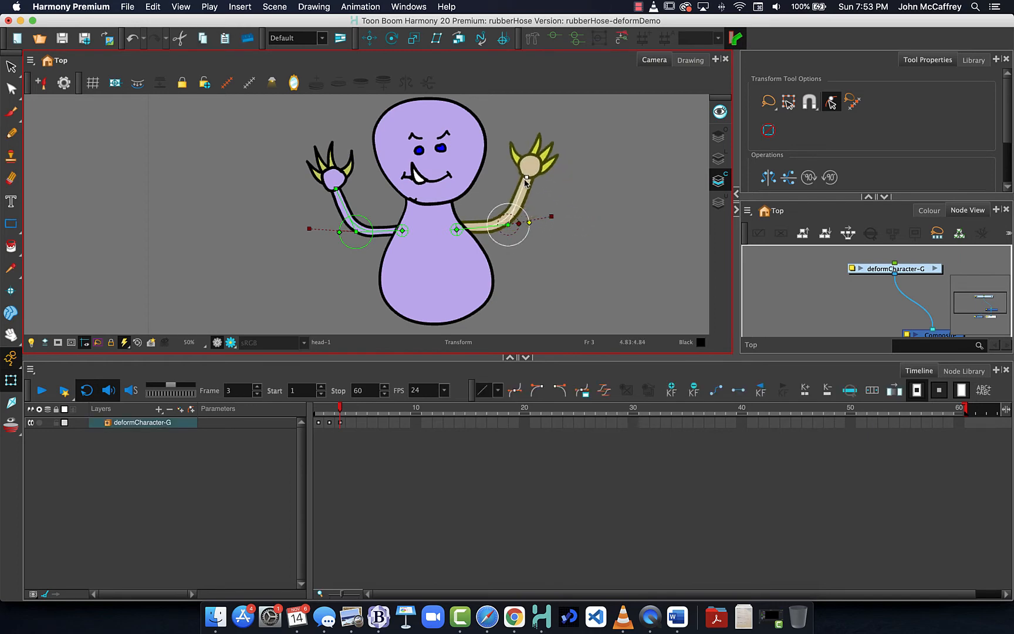
Step: Rotate the head slightly counterclockwise at frame 4 of the deformCharacter-G group
click(347, 420)
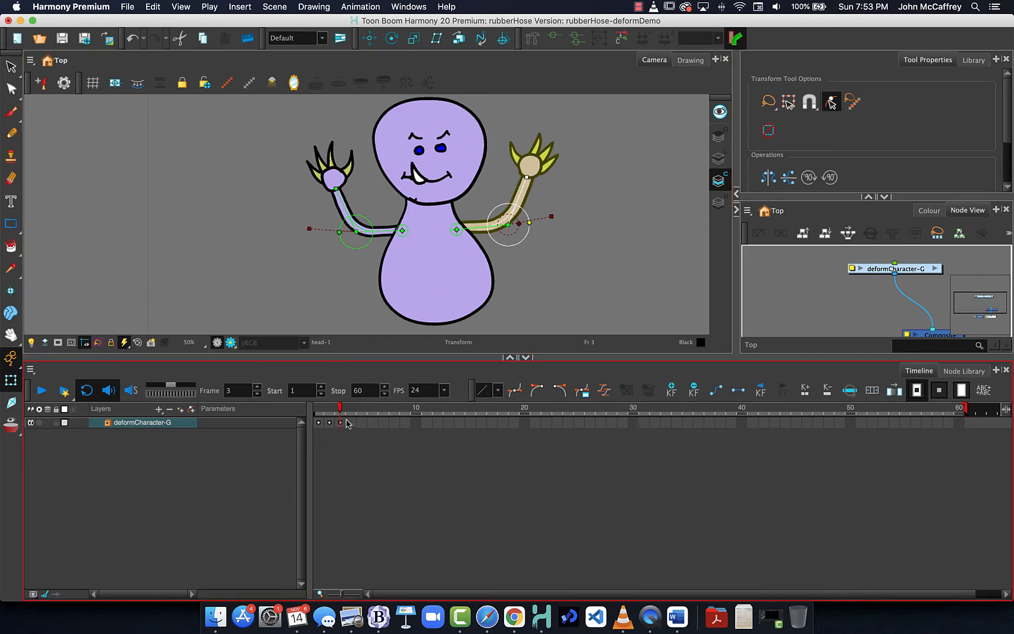
click(351, 423)
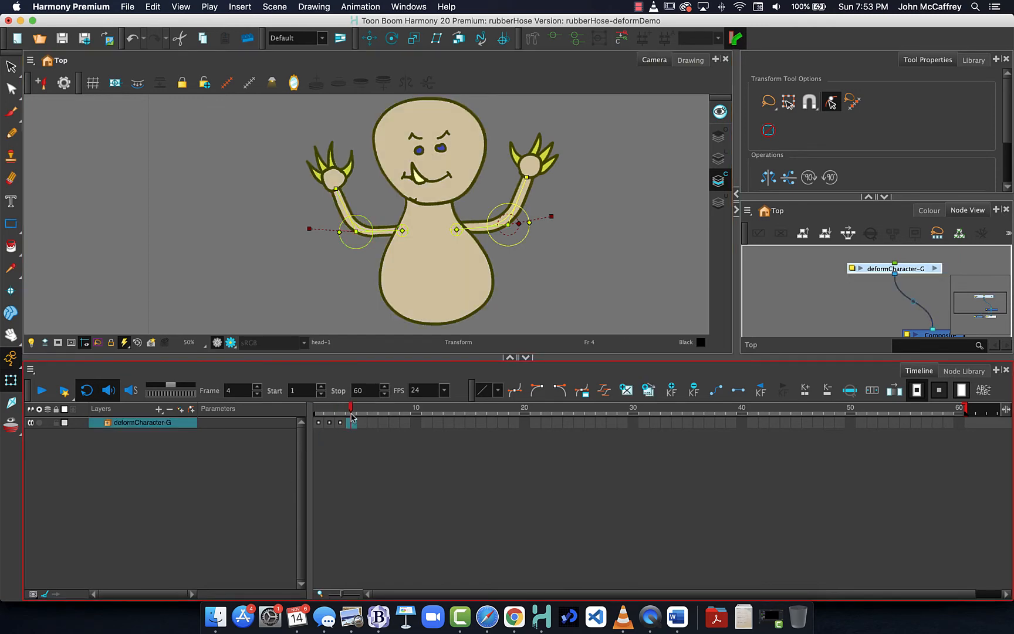
click(432, 192)
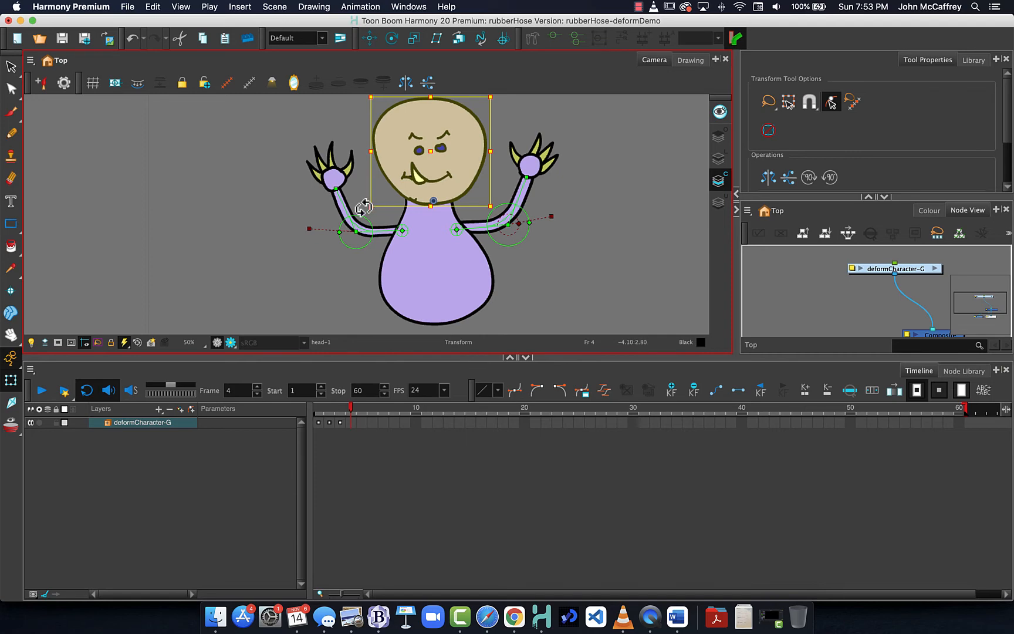
drag(360, 205, 360, 218)
click(354, 413)
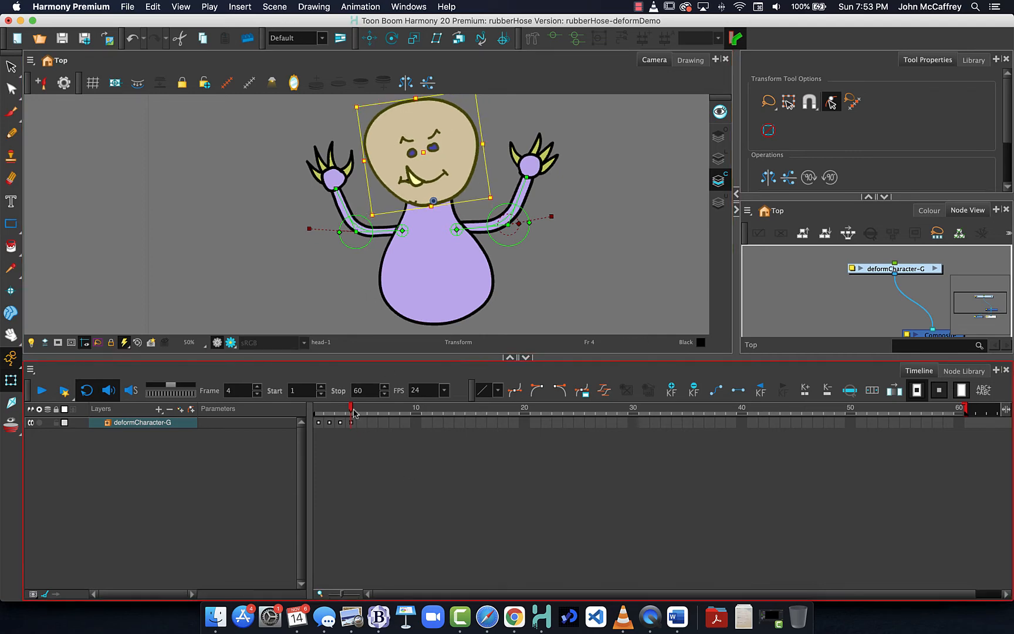
Step: Rotate the raised left-side hand clockwise toward the head at frame 5
mouse_move(352, 412)
mouse_down()
mouse_move(294, 410)
mouse_move(362, 409)
mouse_move(289, 409)
mouse_move(366, 404)
mouse_up()
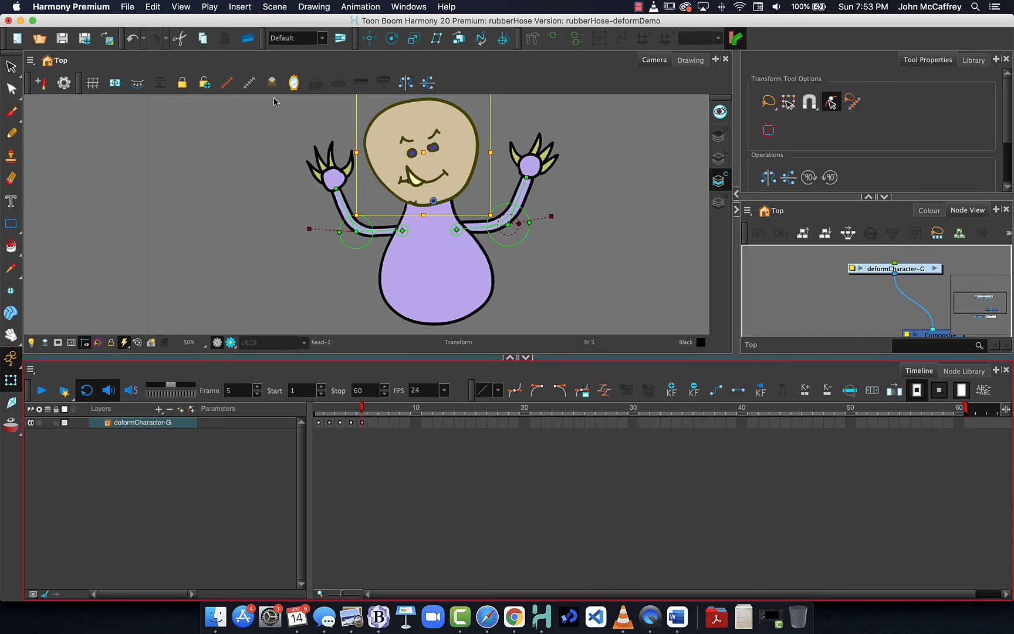
click(331, 173)
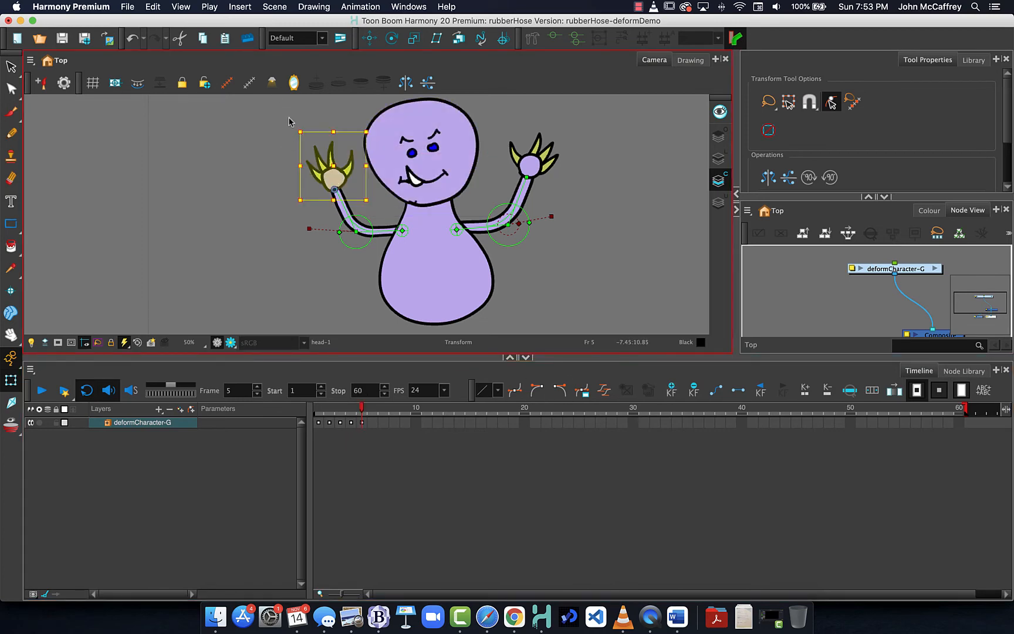
drag(292, 125, 327, 114)
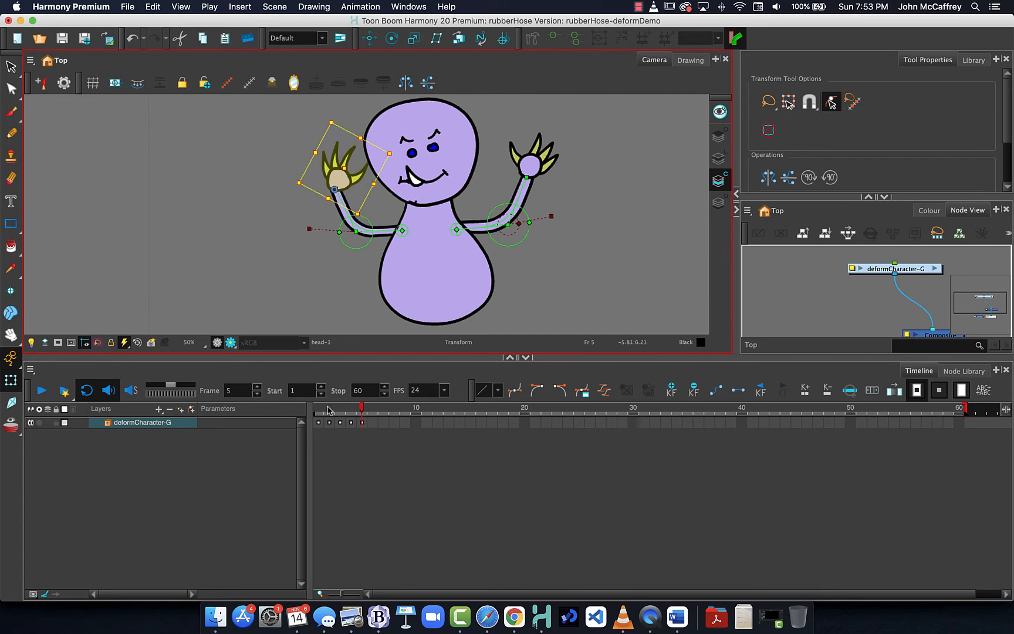
Step: Rotate the left-side hand counterclockwise away from the head, posing it frame by frame from frame 6 to frame 8
click(372, 422)
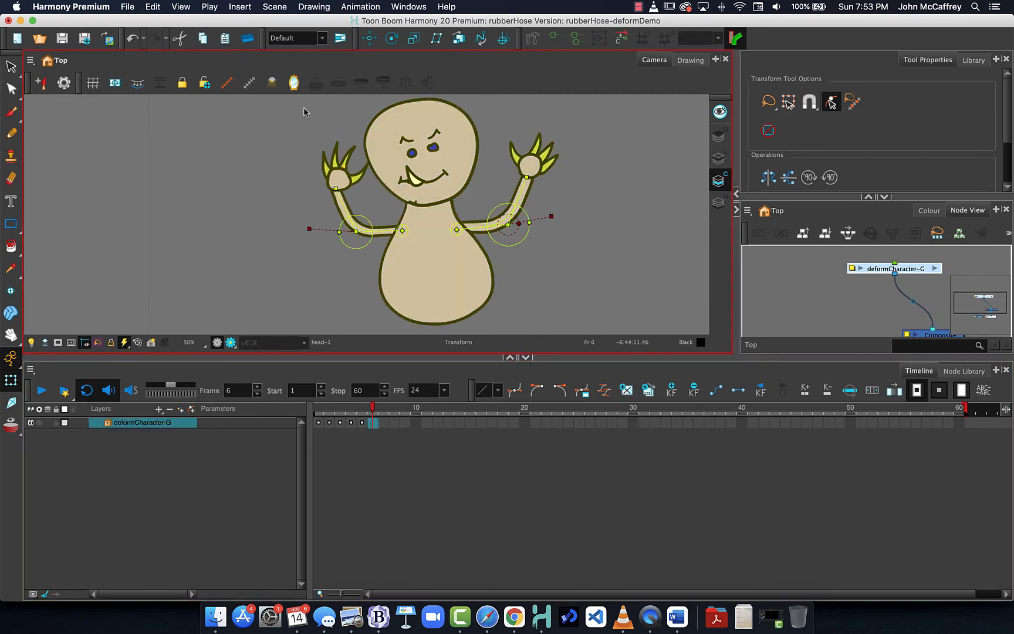
click(341, 177)
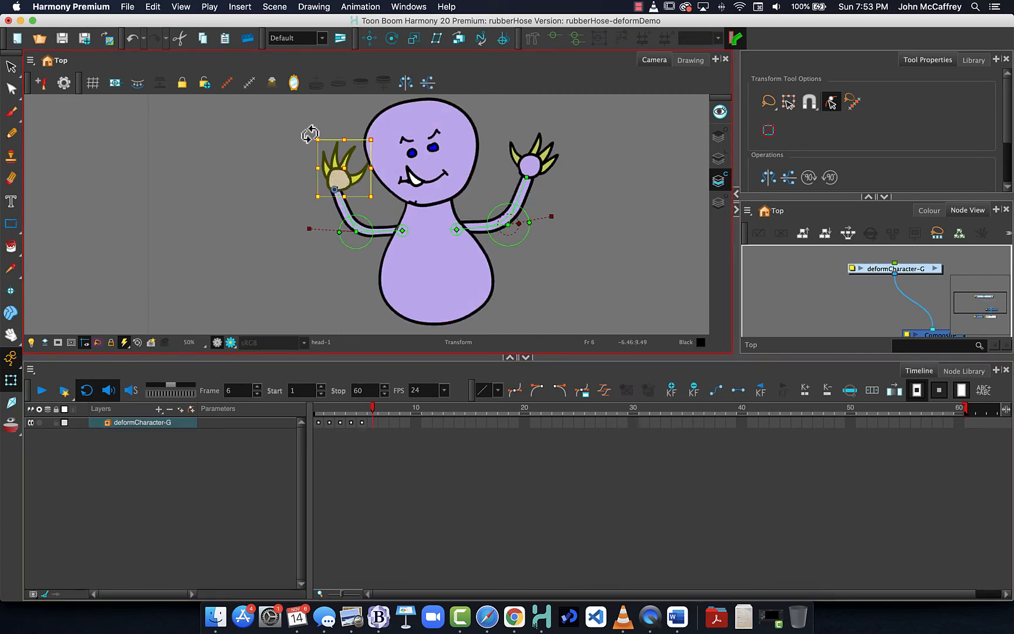
drag(299, 147, 267, 166)
key(period)
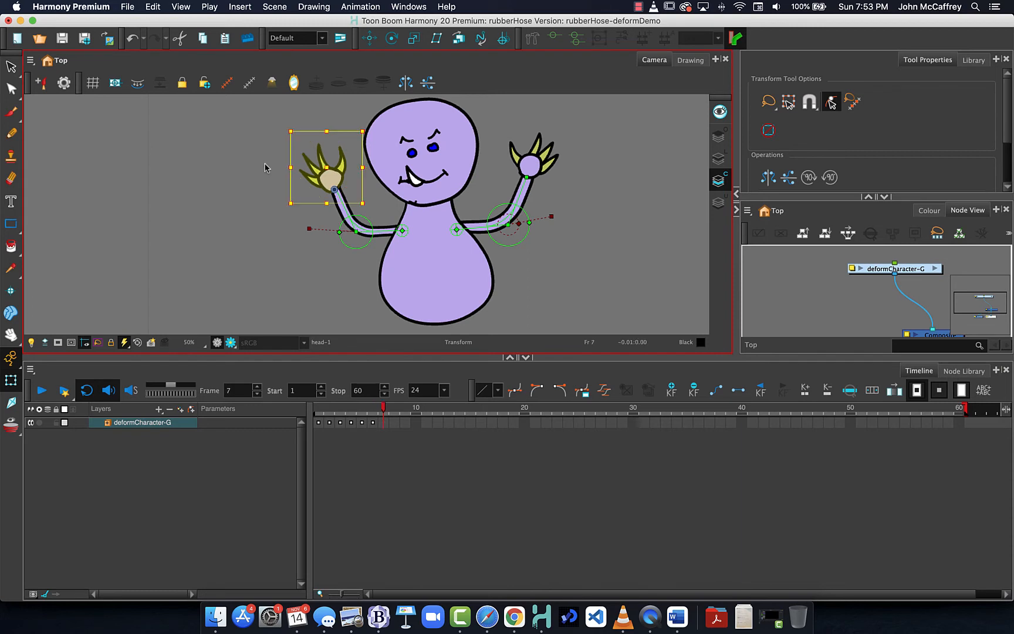
drag(284, 126, 254, 143)
key(period)
click(393, 413)
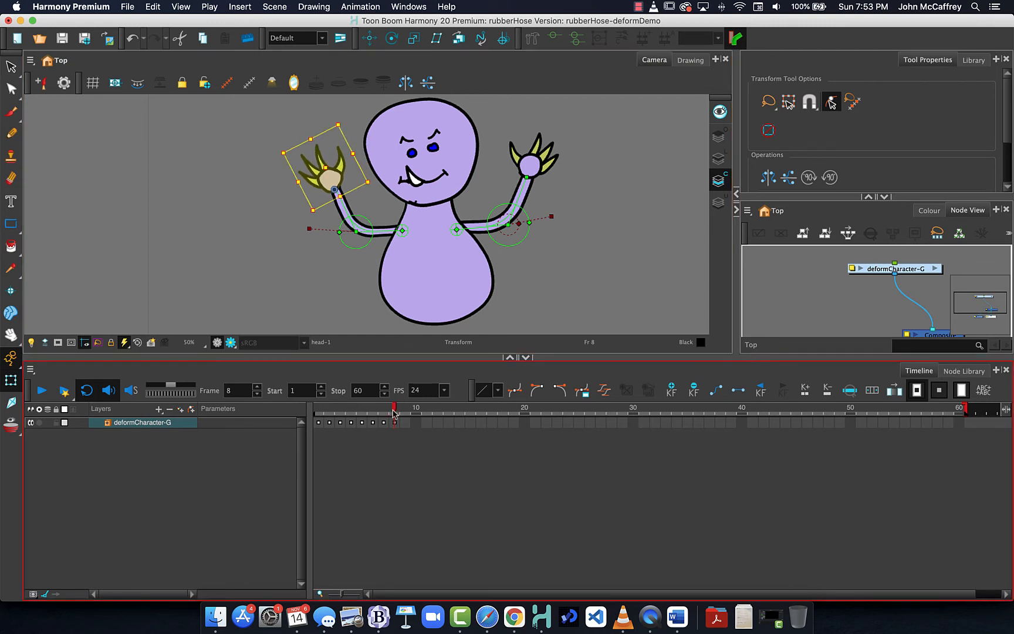
Step: Add a keyframe for the deformCharacter-G group at frame 9 and clear the selection
mouse_move(394, 409)
mouse_down()
mouse_move(320, 409)
mouse_move(381, 409)
mouse_move(332, 400)
mouse_move(404, 405)
mouse_up()
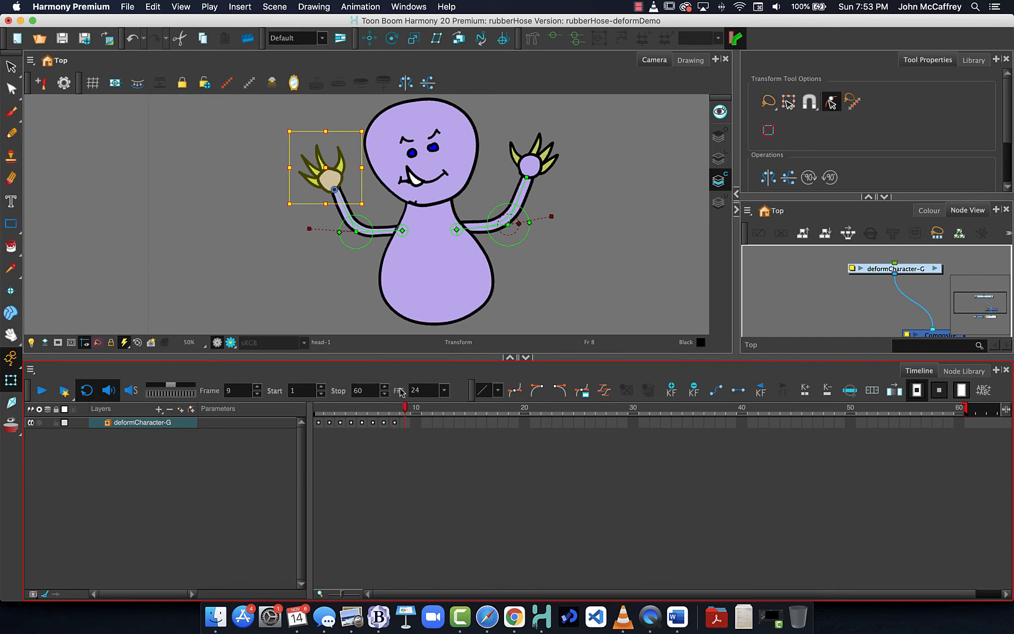
click(404, 423)
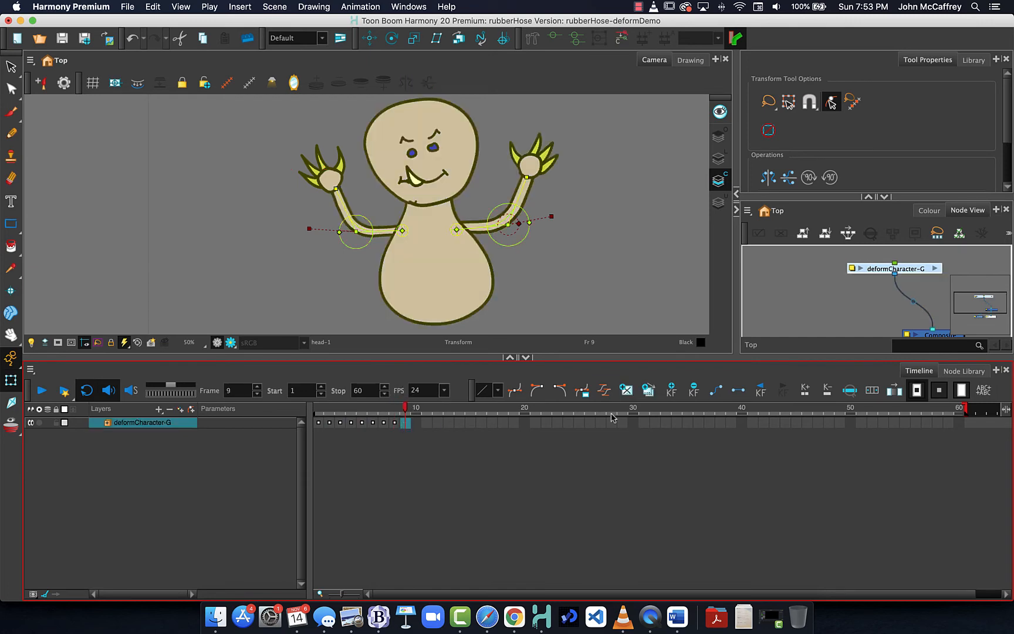
click(672, 390)
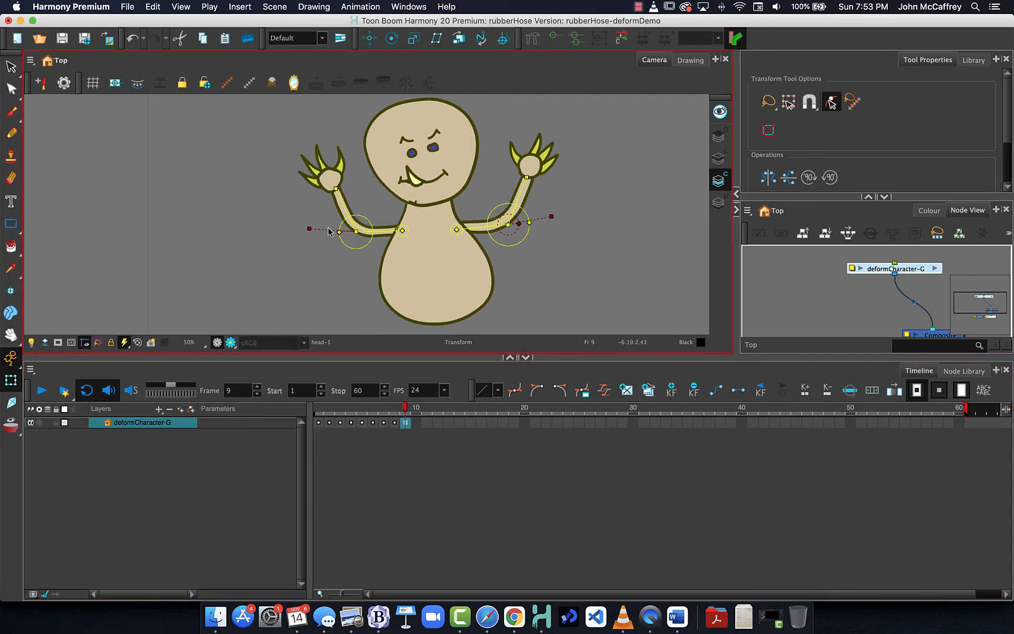
click(312, 255)
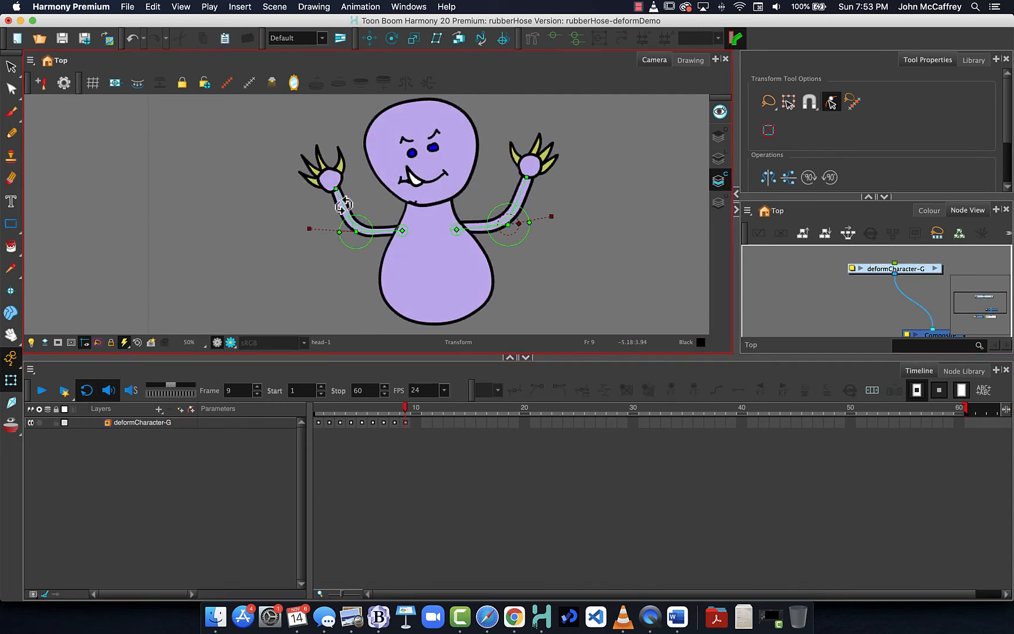
Step: Stretch the bent left-side arm far out from the body at frame 9 by its wrist deformation point
click(343, 203)
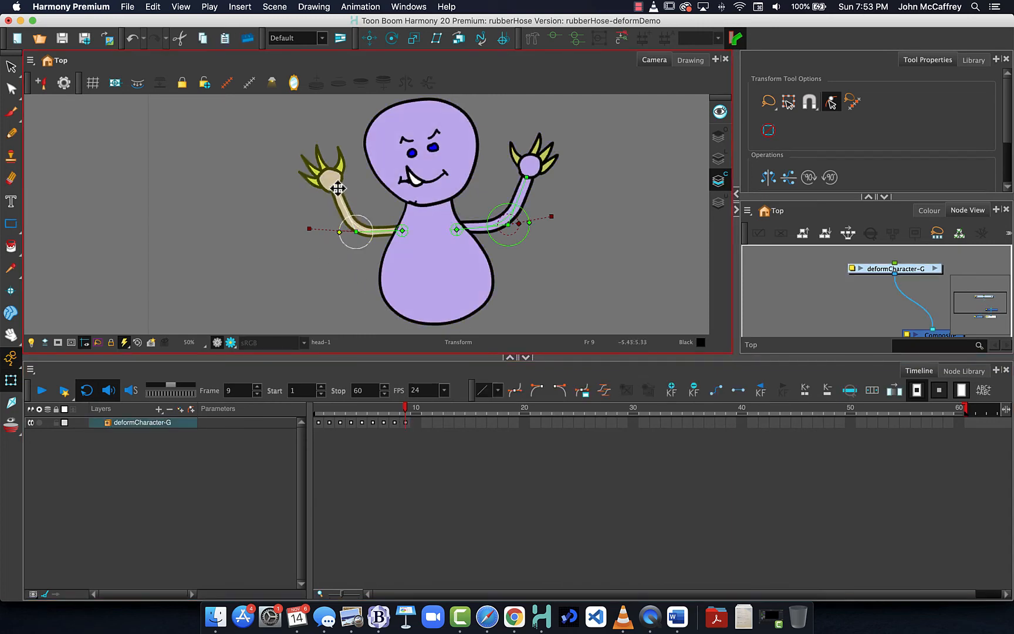
click(357, 232)
click(331, 256)
click(358, 233)
click(220, 281)
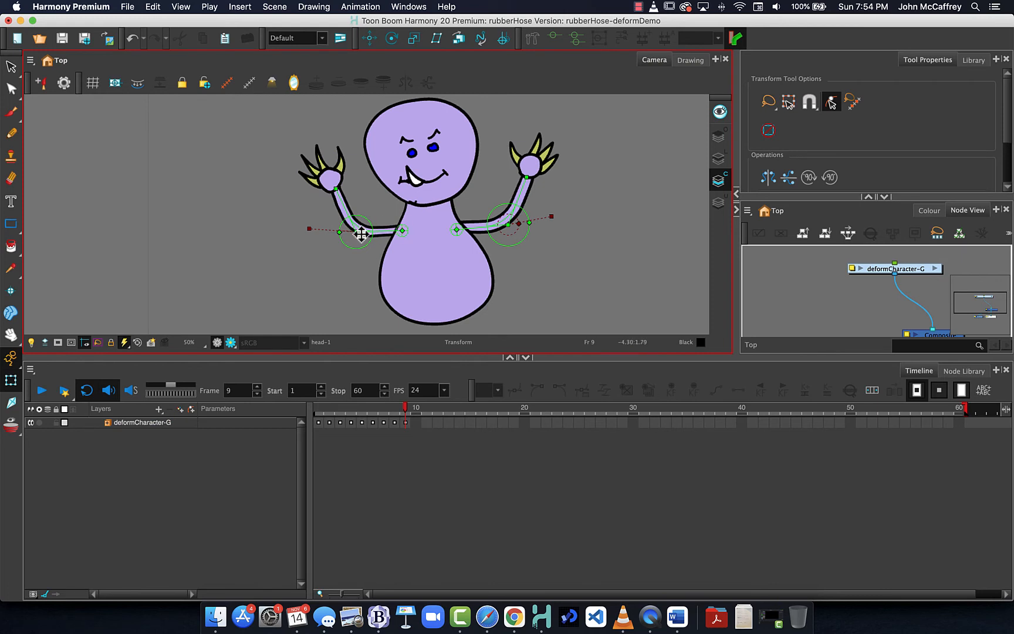
click(358, 234)
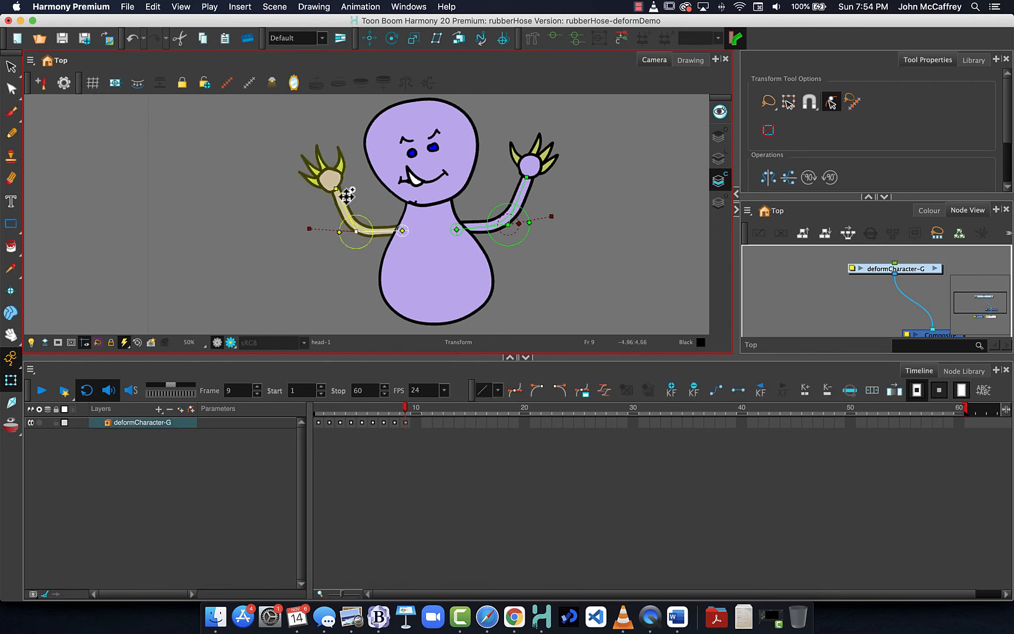
drag(336, 191, 206, 185)
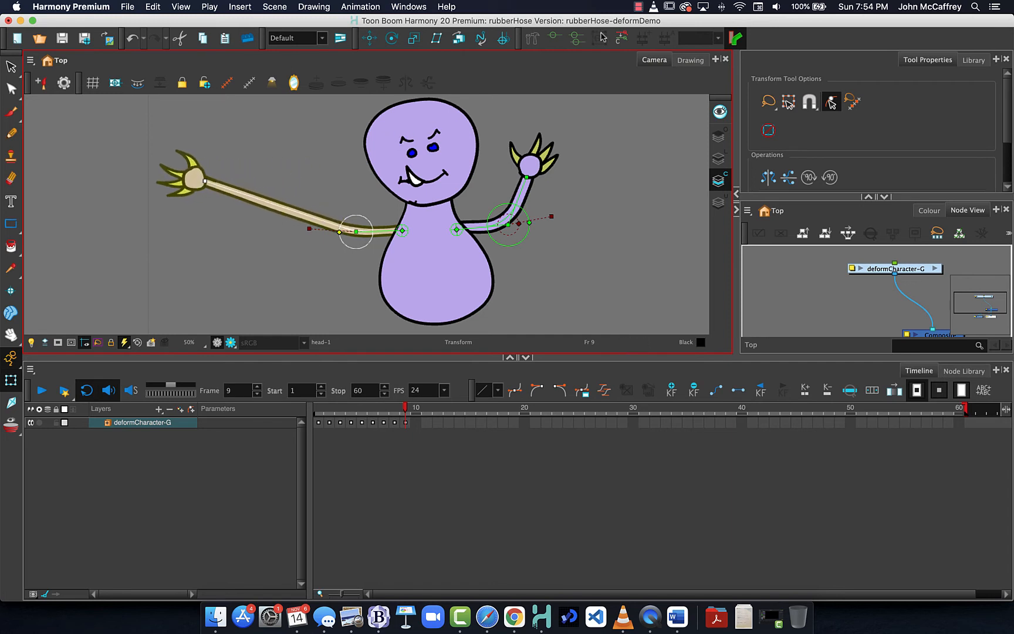
Step: Reset the deformations of both arms to their resting pose at frame 9, after shifting the right-side elbow slightly down
click(622, 39)
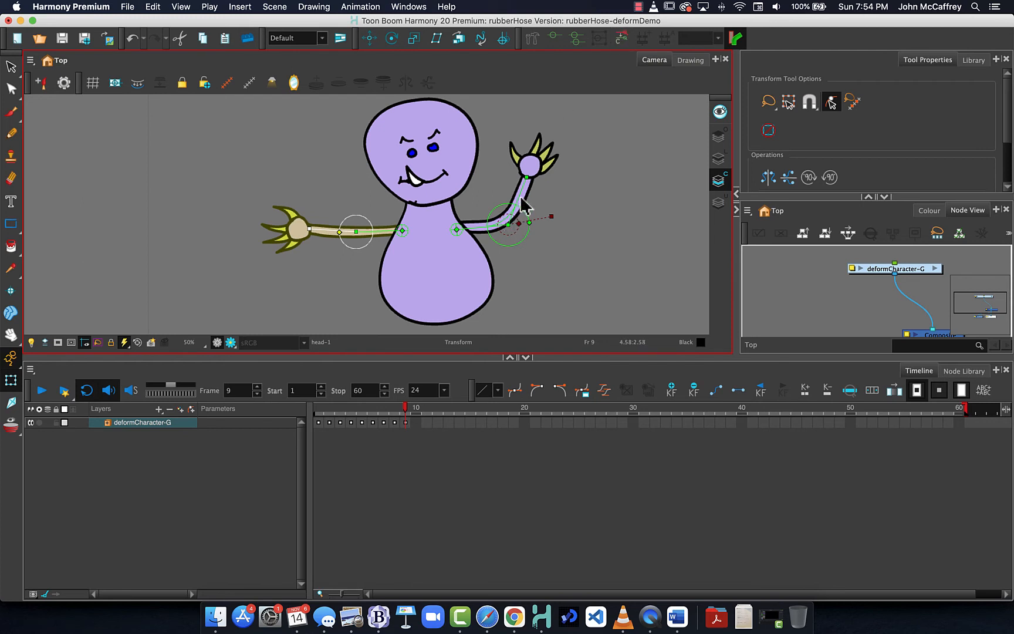
click(491, 219)
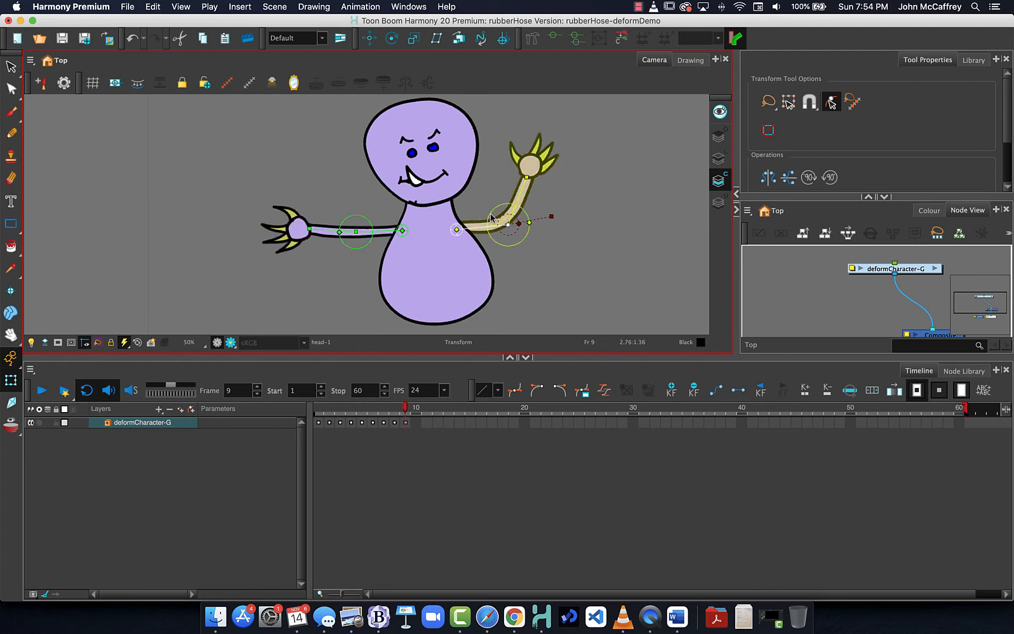
click(531, 202)
click(521, 188)
drag(508, 225, 510, 235)
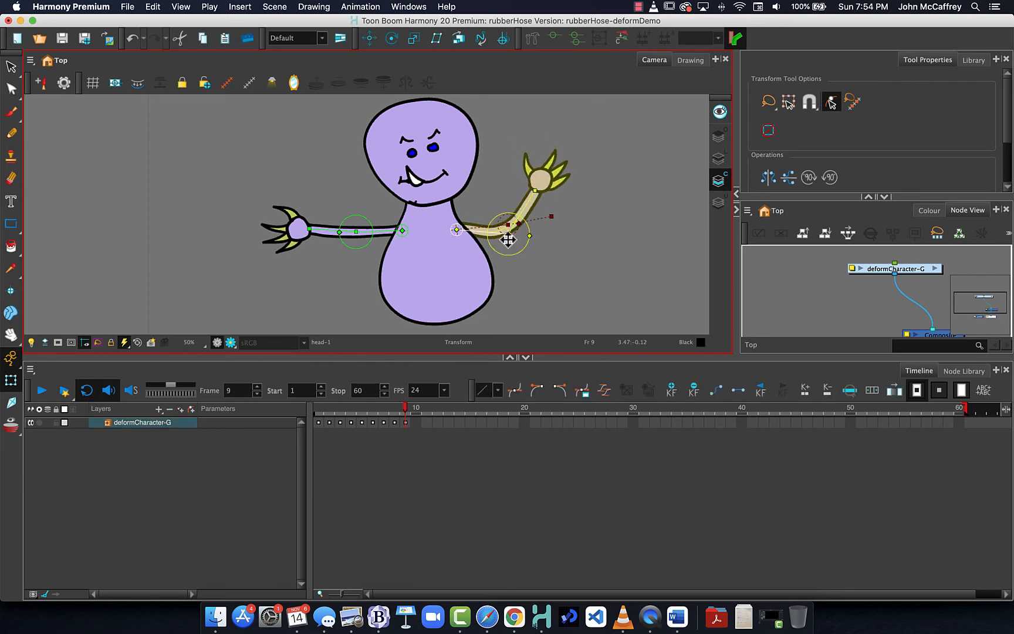
click(620, 39)
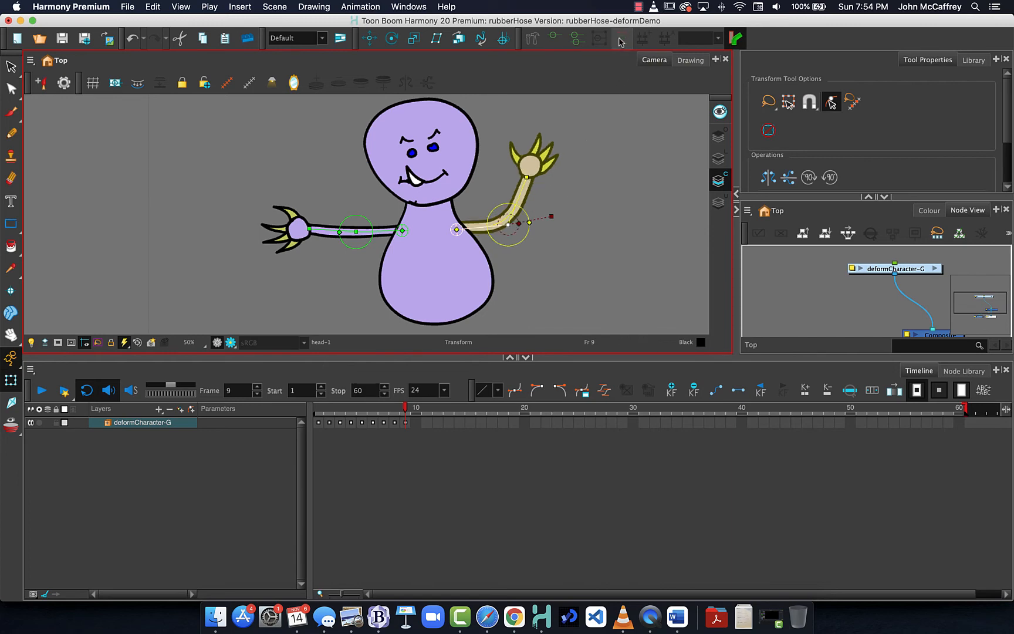
click(528, 179)
click(622, 38)
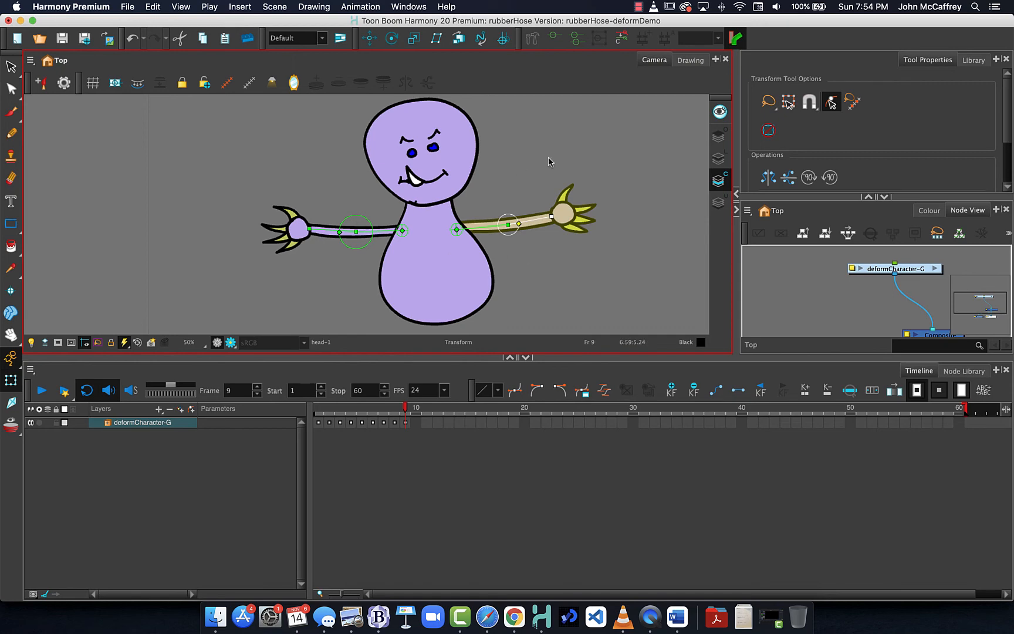
Step: At frame 10, stretch the left-side arm outward, move its elbow farther from the body and reposition the wrist above it
click(416, 410)
drag(310, 230, 122, 174)
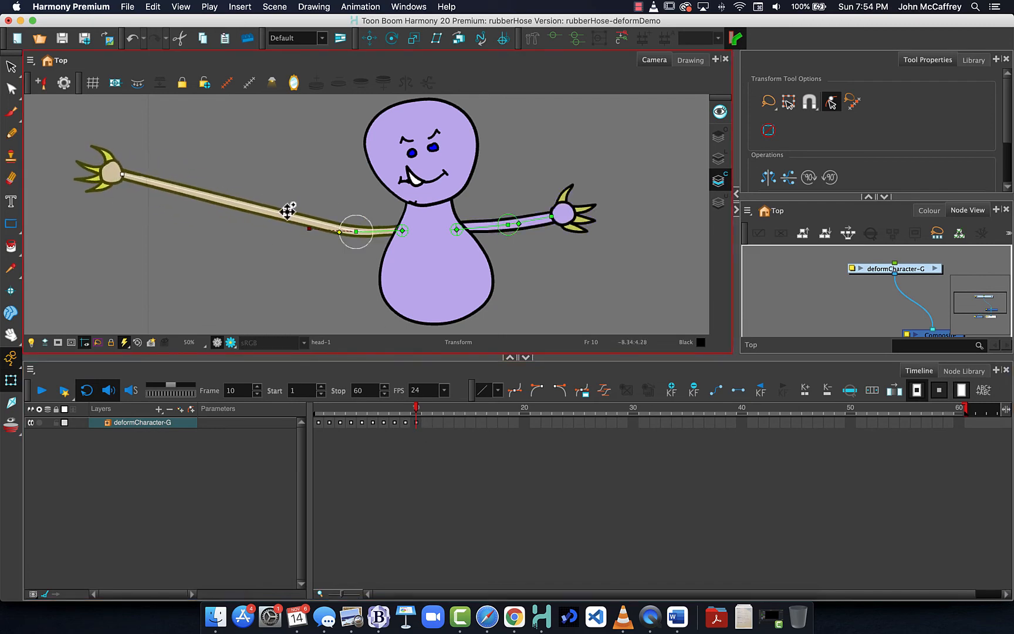
drag(356, 227, 268, 250)
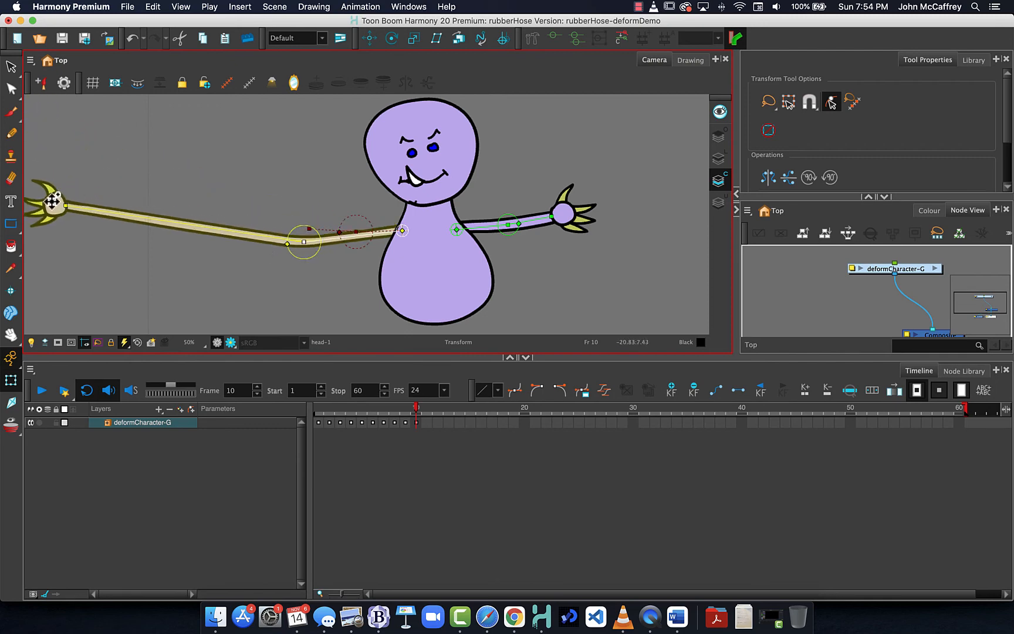
drag(66, 206, 138, 179)
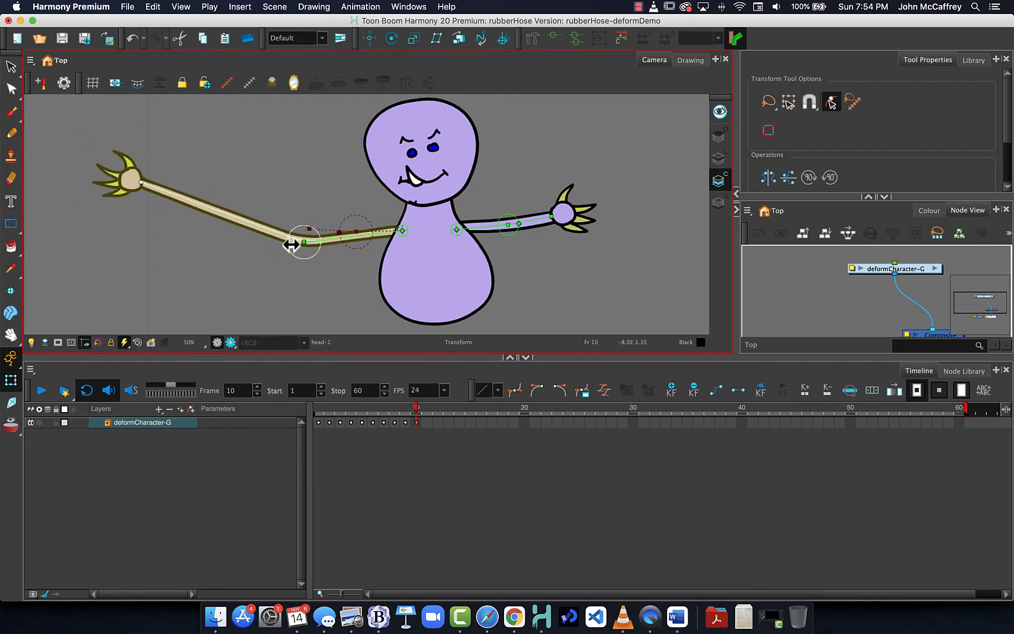
Step: Widen the left-side elbow's bend radius into a smooth curve, raise the hand, and compare frames 9 and 10
drag(287, 245, 218, 246)
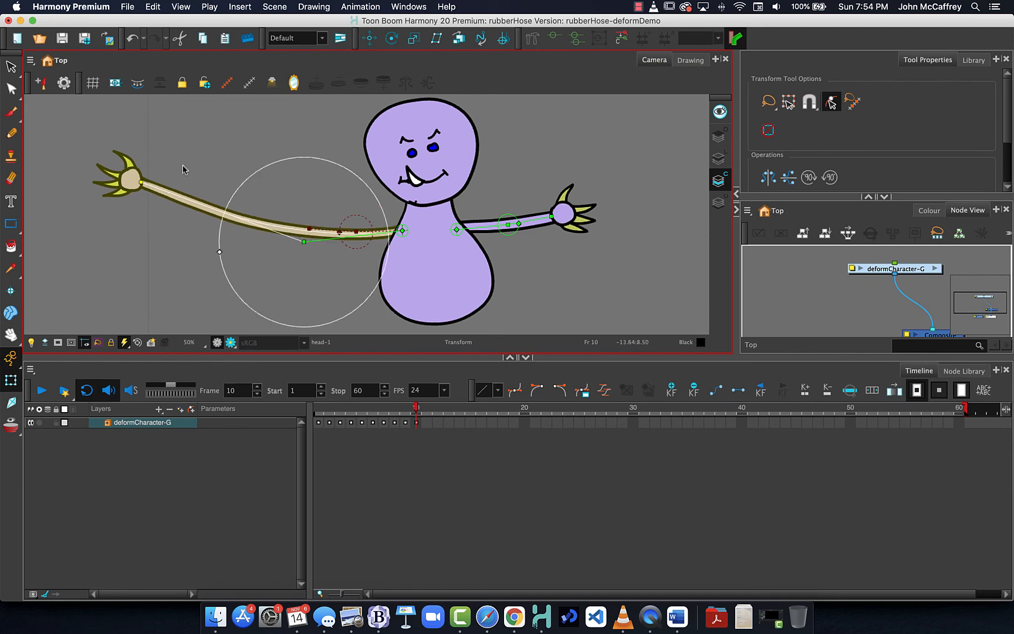
drag(140, 183, 211, 135)
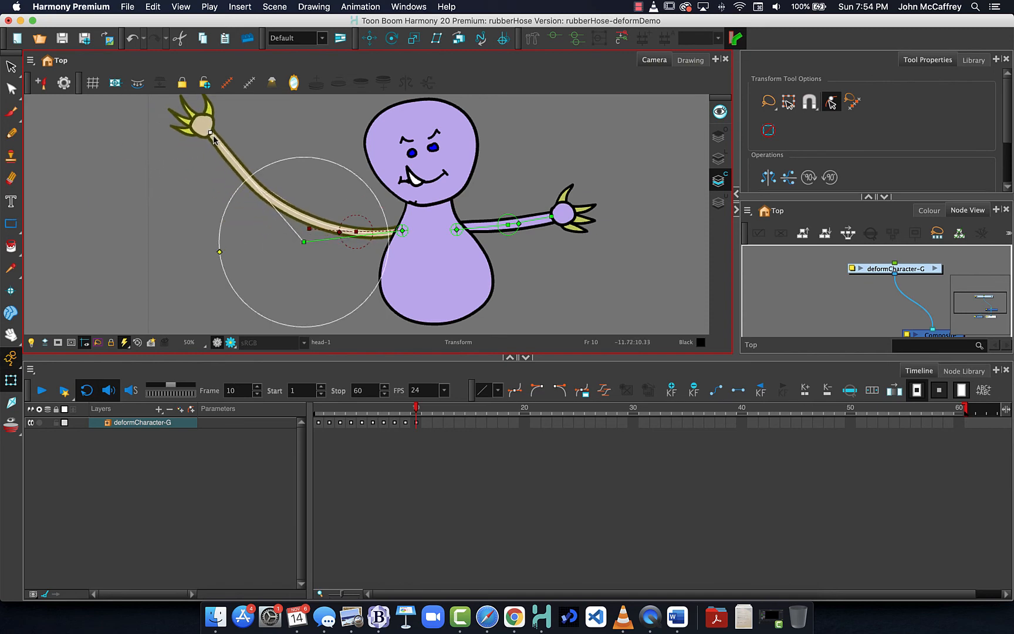
click(406, 409)
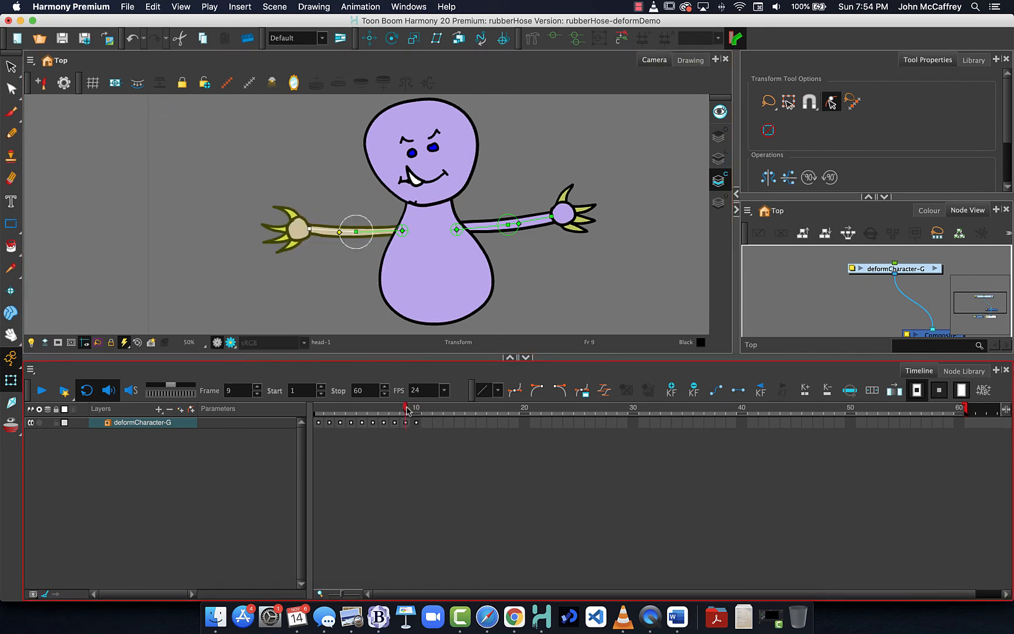
drag(407, 409, 415, 405)
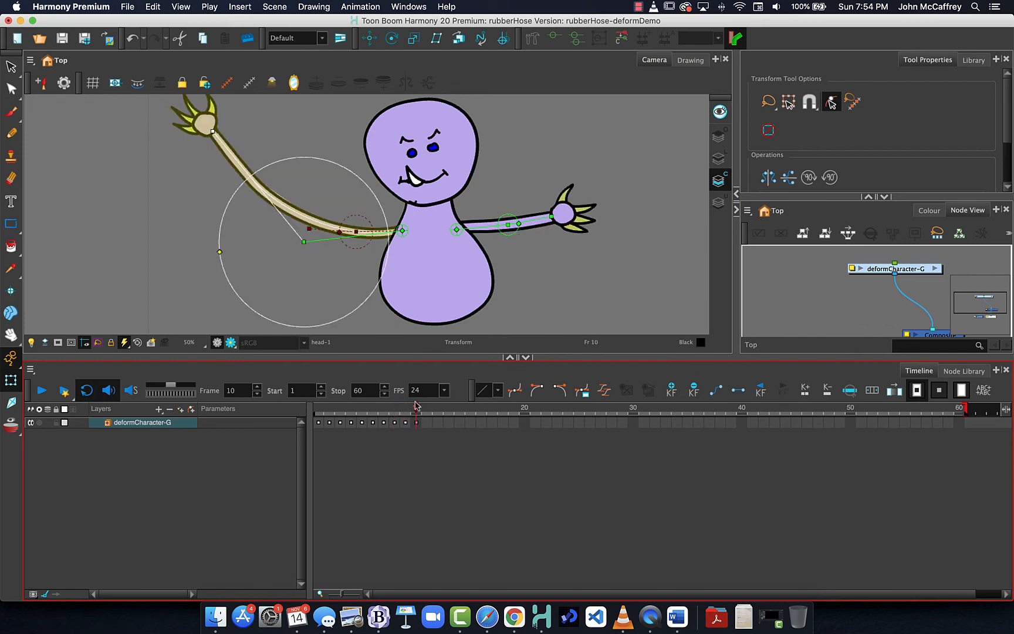
Step: Rotate the left-side hand at frame 10 to point away from the body, and return to frame 1
click(202, 121)
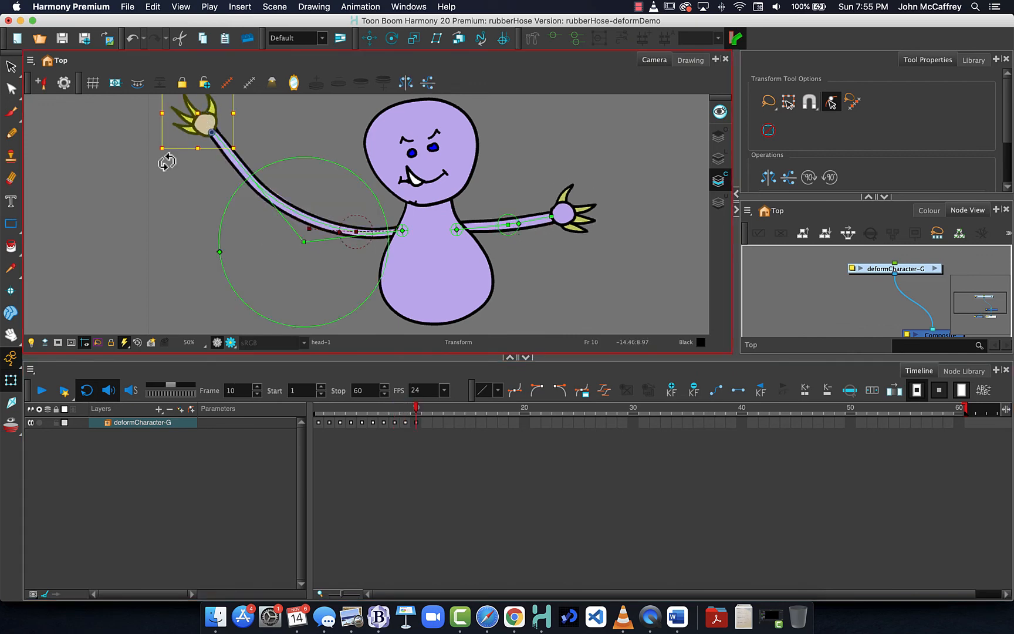
drag(167, 162, 199, 171)
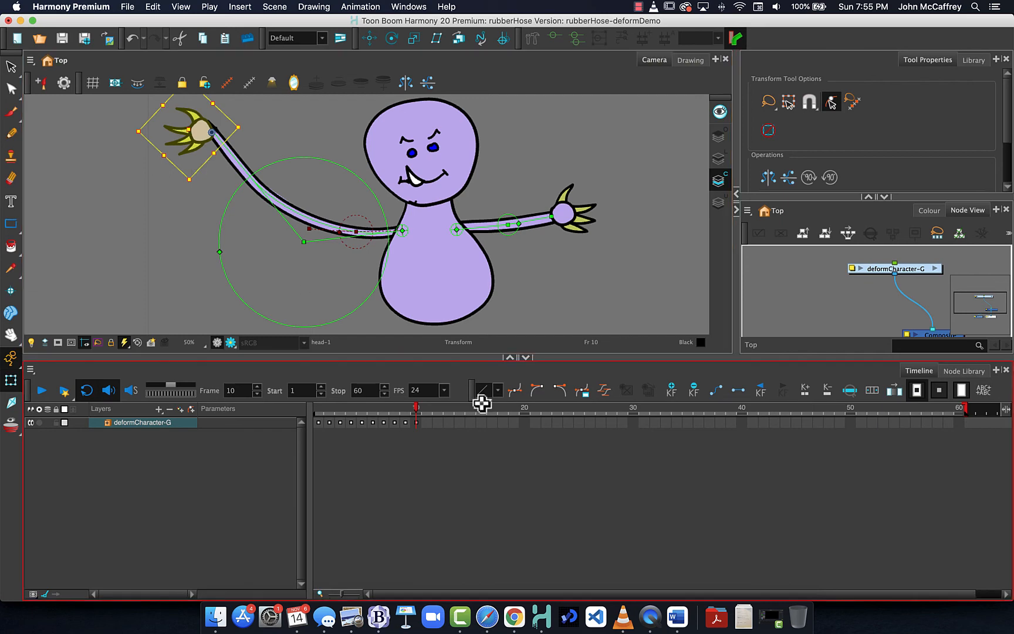
drag(412, 406, 311, 403)
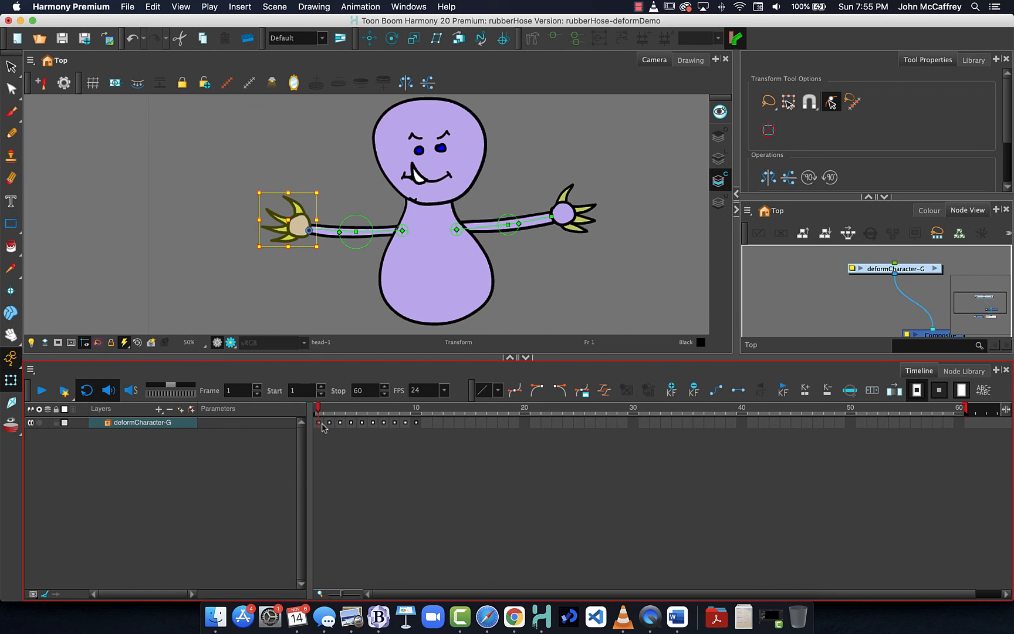
Step: Add frames between the first four keyframes of deformCharacter-G so they fall on frames 1, 4, 8 and 13
click(320, 423)
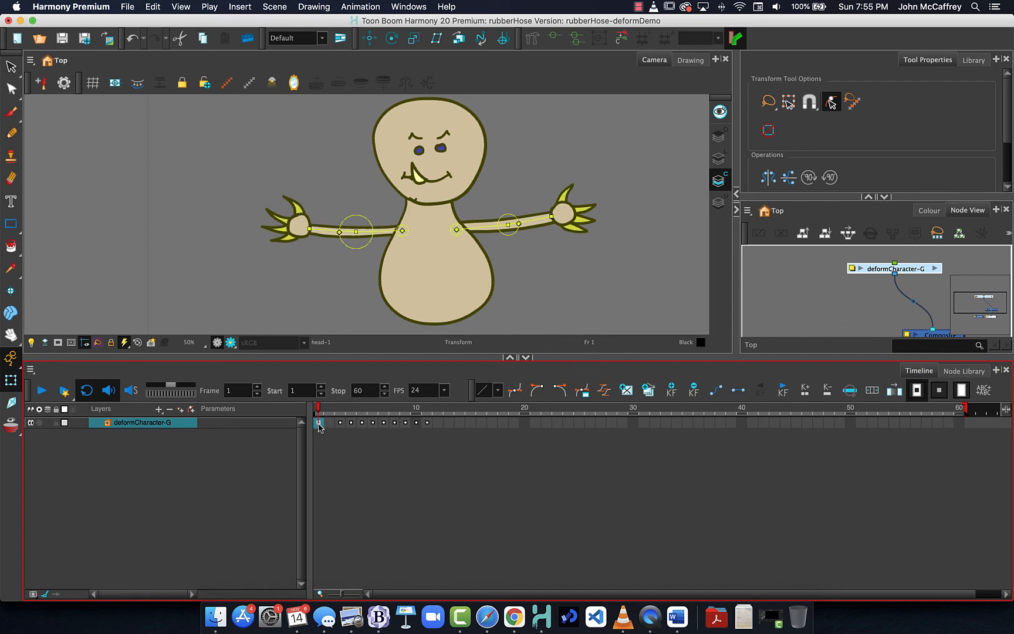
click(352, 423)
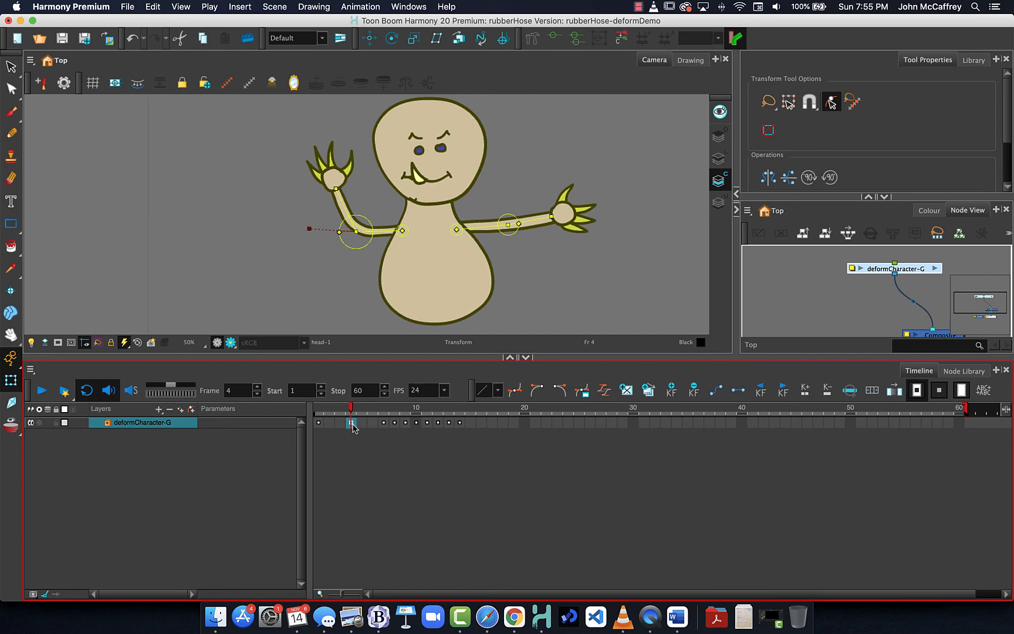
click(395, 422)
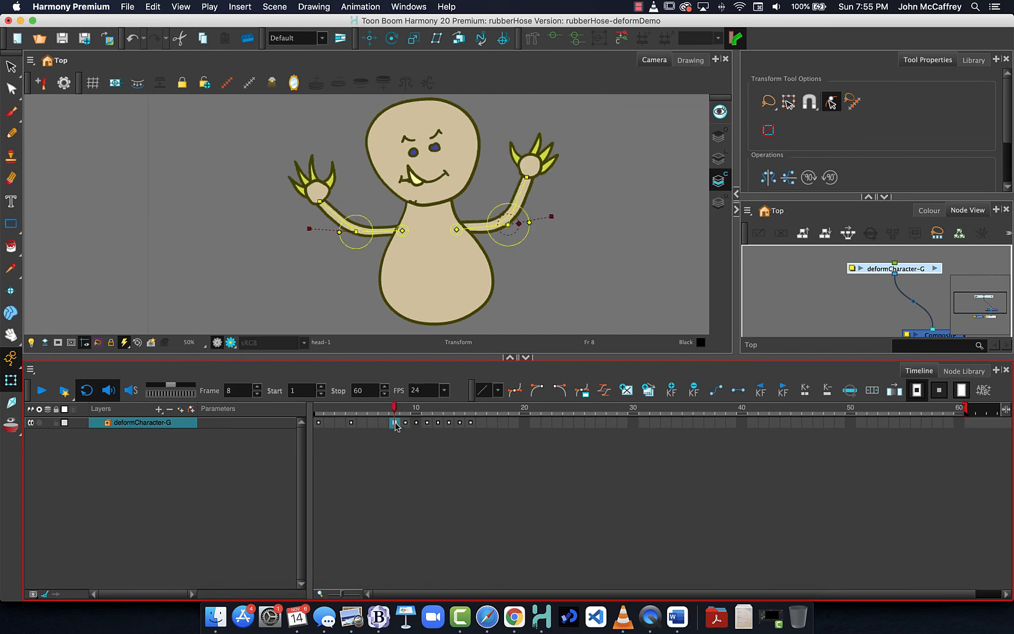
key(plus)
key(plus)
key(plus)
key(plus)
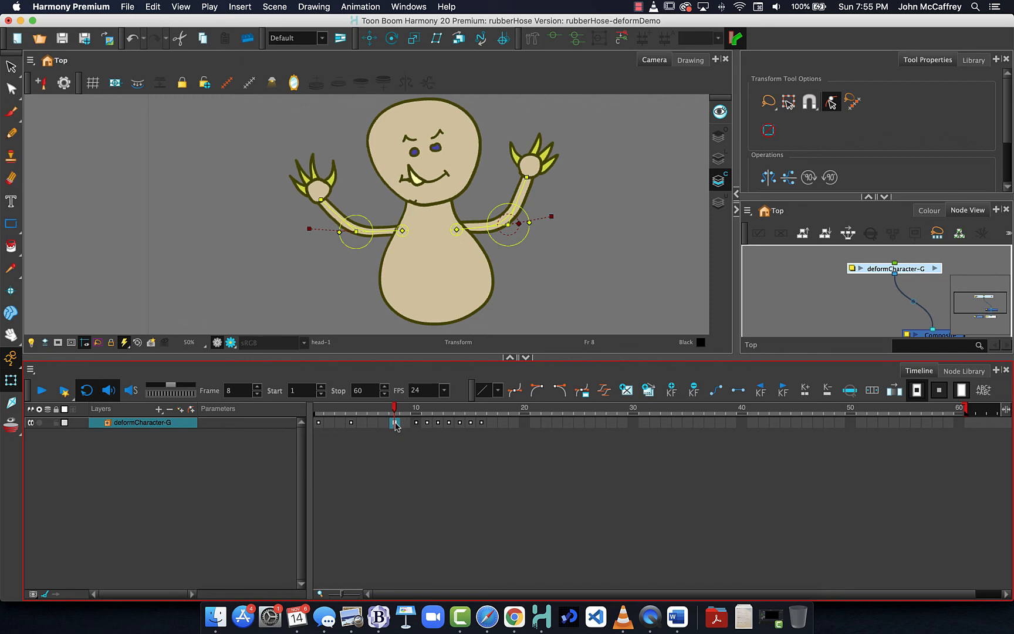
Step: Lengthen the holds after the frame 13 pose so the following three keyframes fall on frames 16, 18 and 22
click(449, 423)
key(plus)
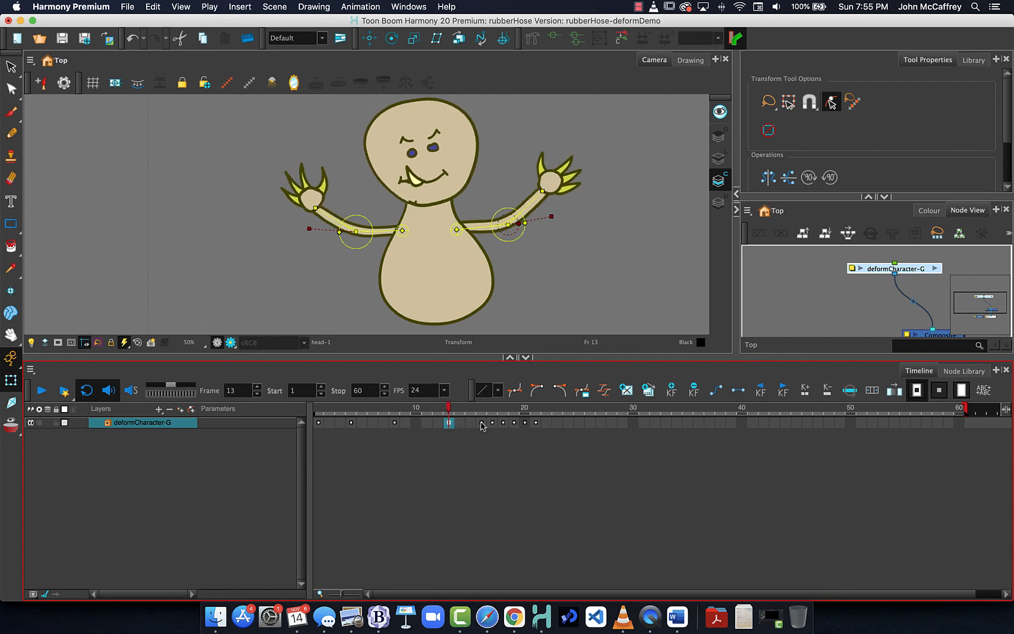
click(482, 423)
key(plus)
click(503, 422)
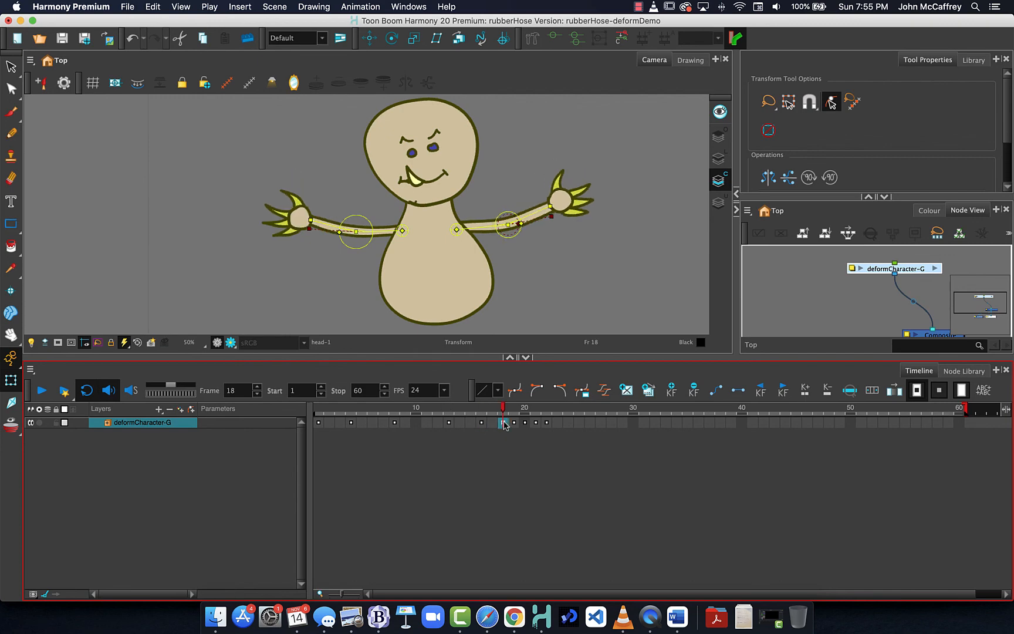
key(plus)
key(plus)
key(plus)
Step: Space out the remaining poses after frame 22 so their keyframes fall on frames 26, 29 and 32
click(548, 423)
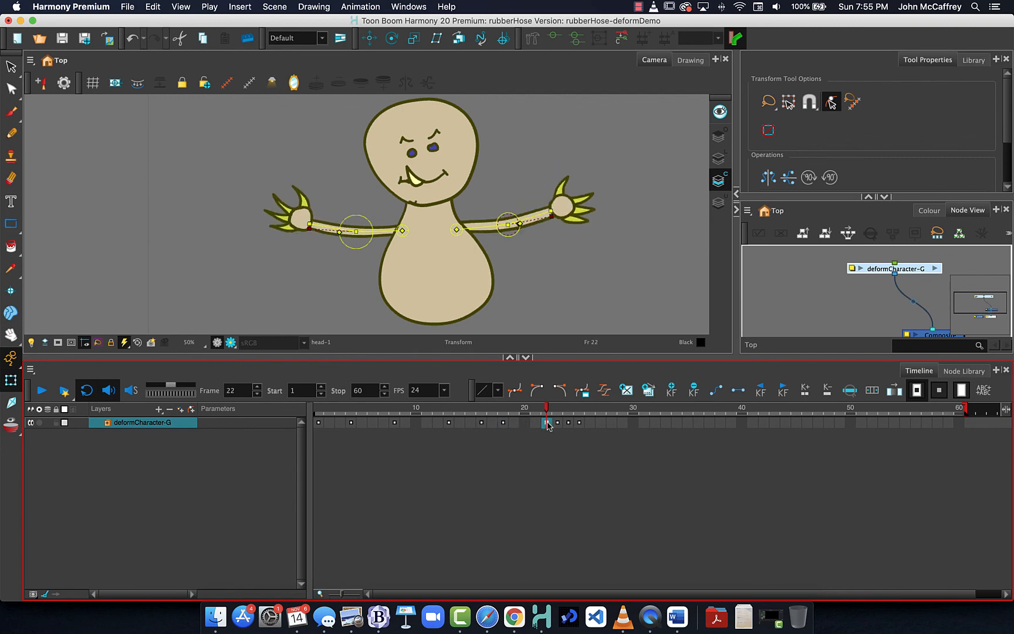
key(plus)
key(plus)
click(590, 423)
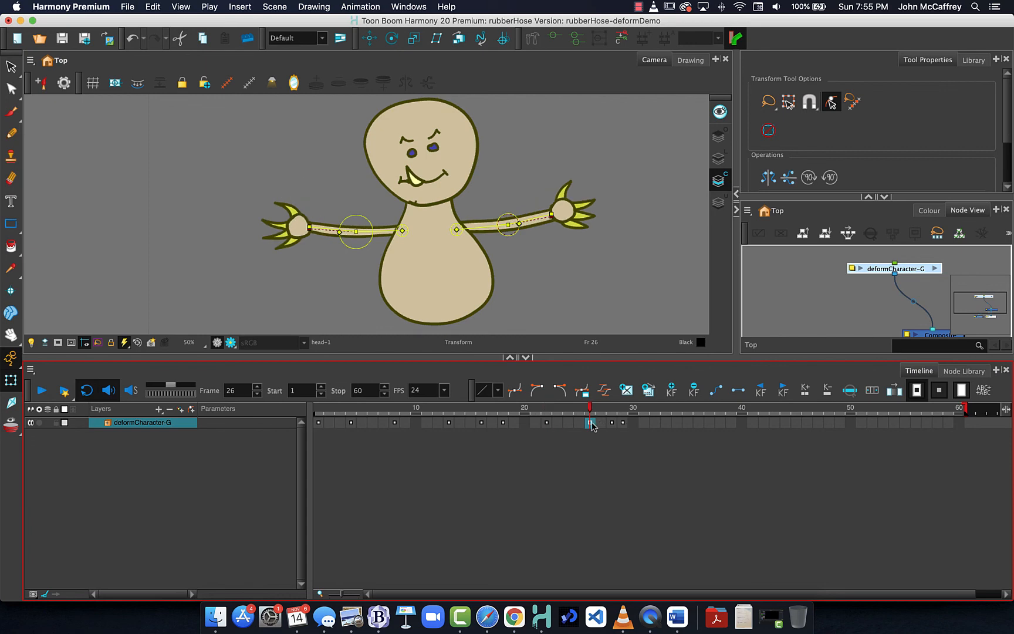
key(plus)
key(plus)
click(624, 423)
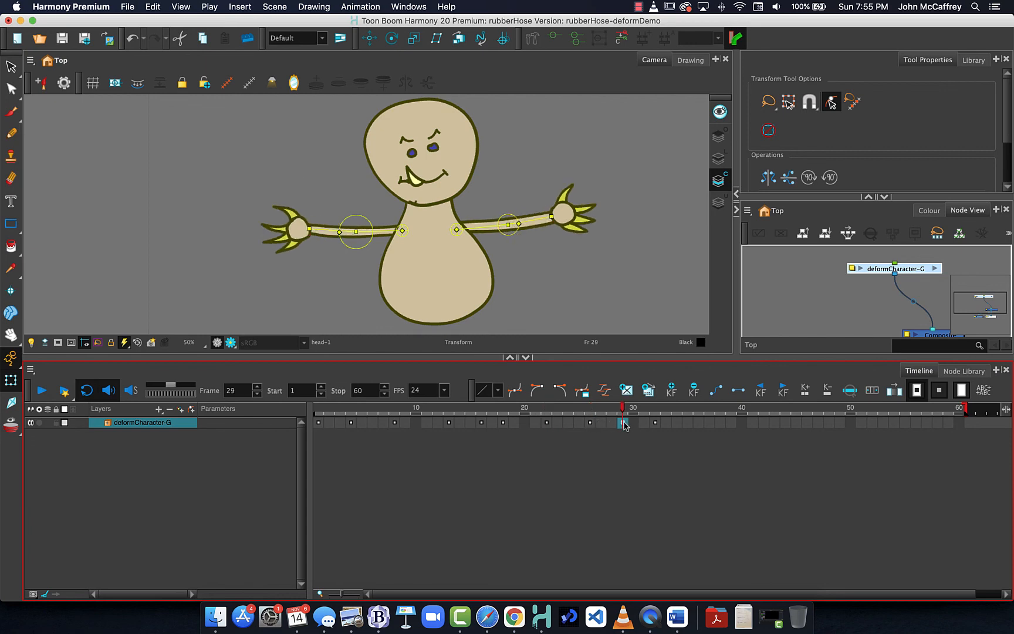
Step: Add more frames after the frame 29 keyframe to push the final stretched-arm pose to frame 37
click(656, 423)
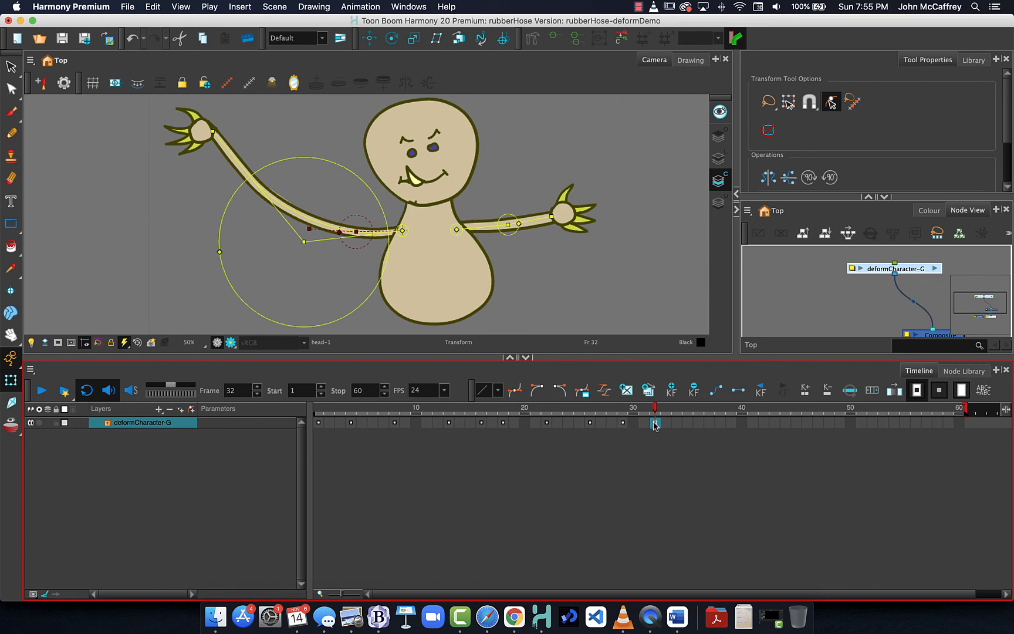
drag(655, 425, 694, 426)
click(624, 424)
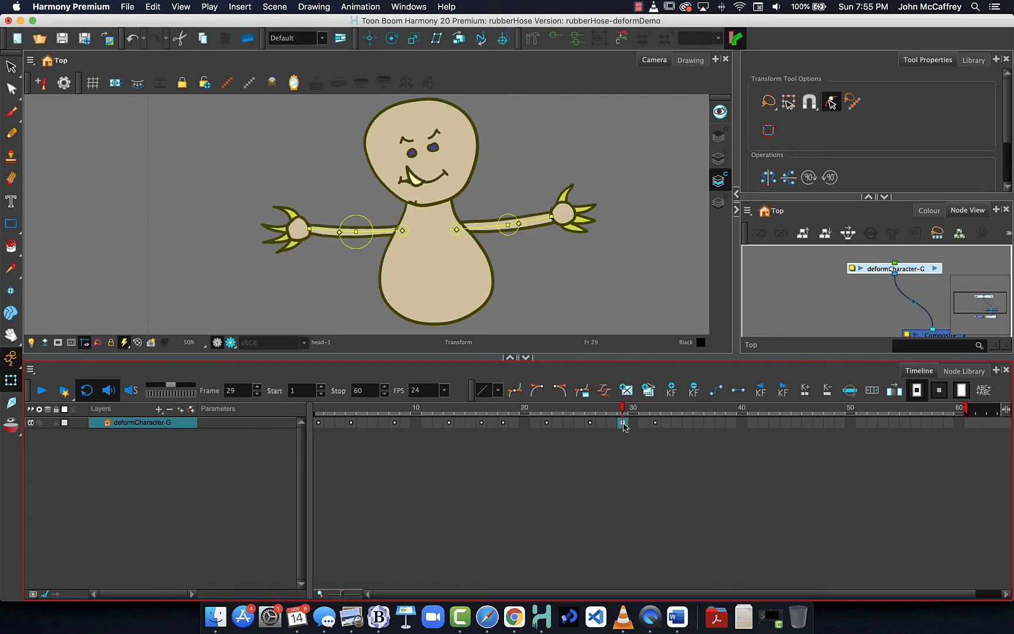
Step: Play the retimed animation from frame 1 to check the character's motion, and stop the playback
drag(626, 414, 274, 377)
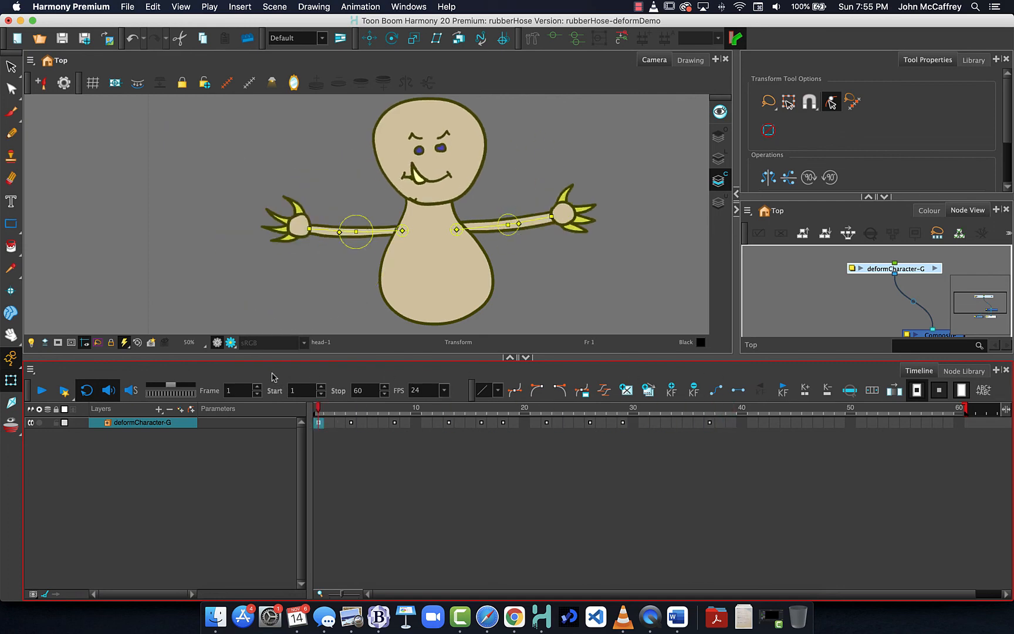
click(41, 390)
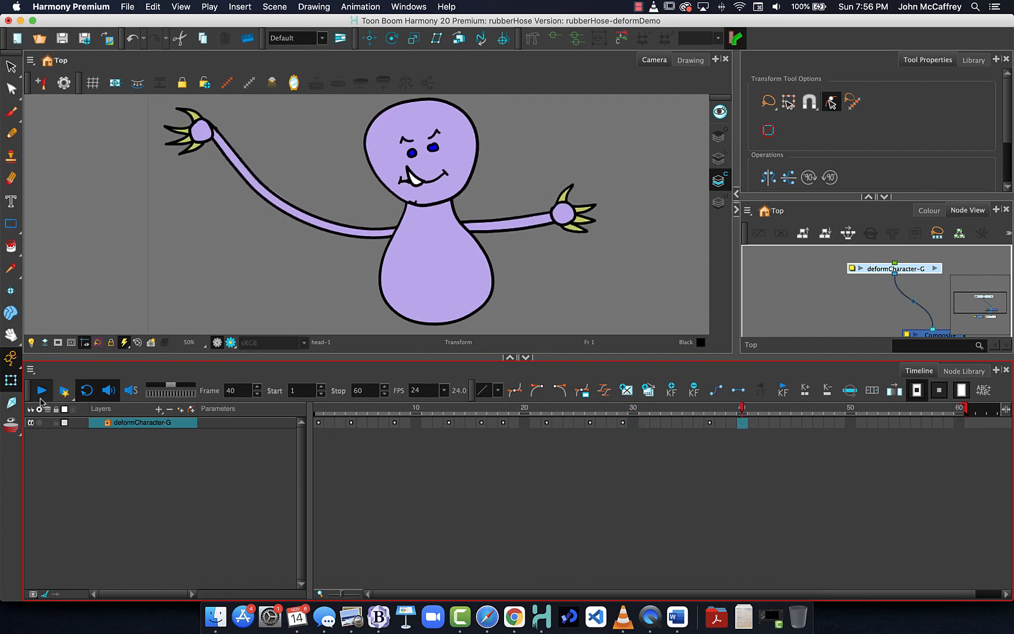
click(41, 390)
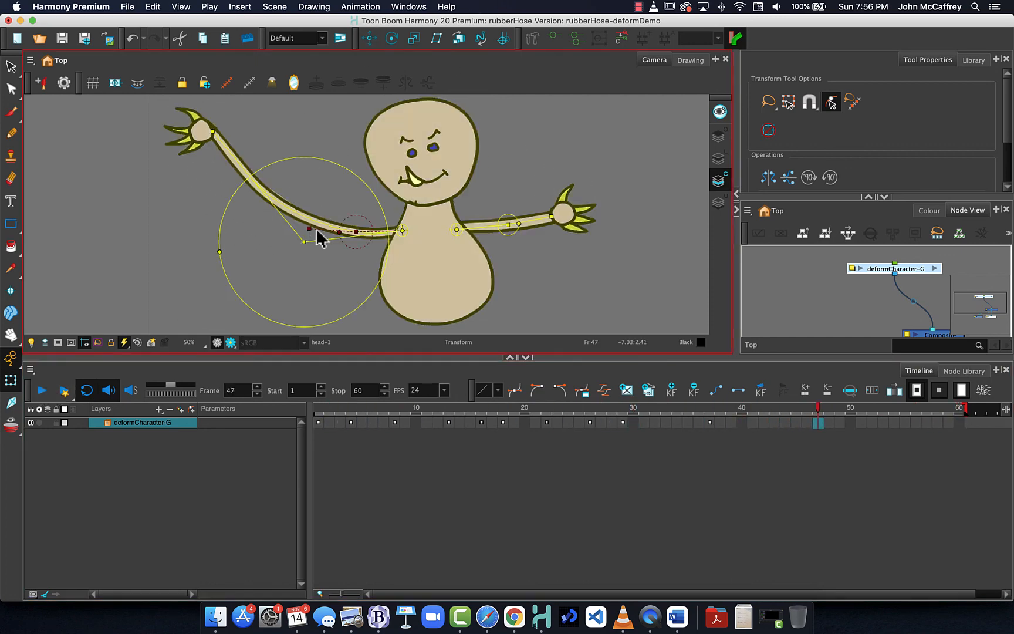